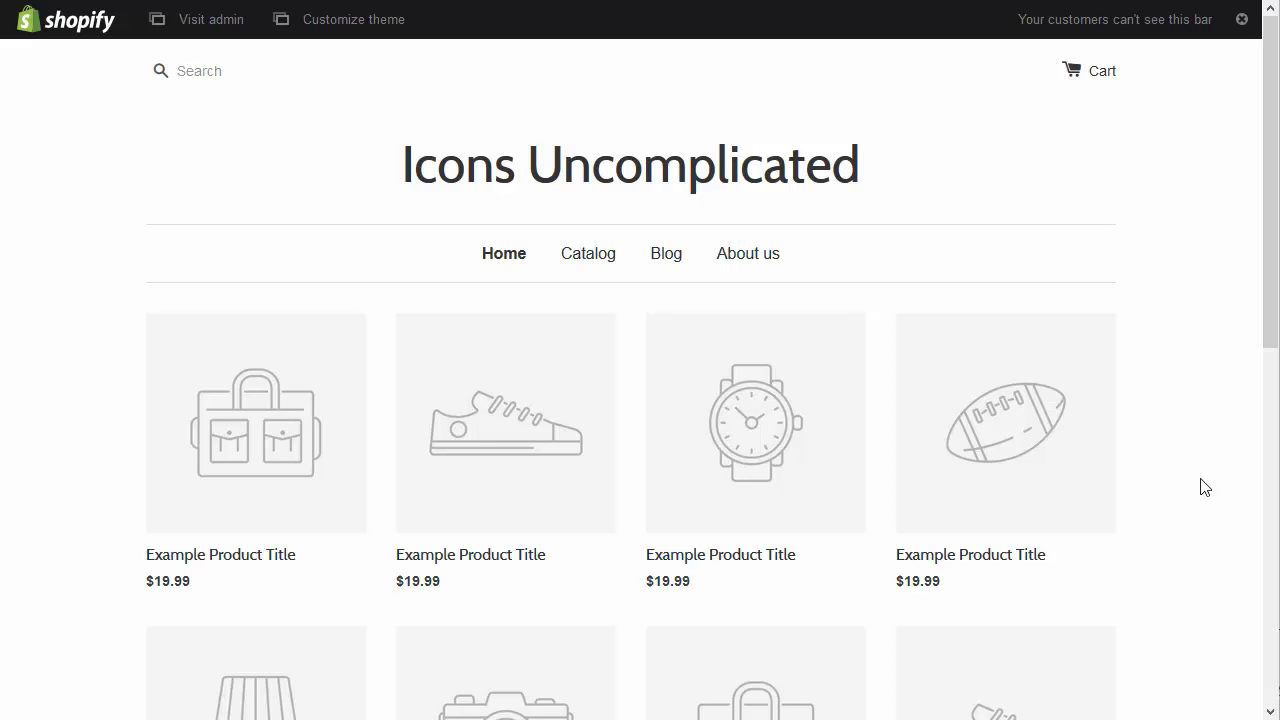
Start a new menu named Categories in the online store's navigation
{"action": "mouse_move", "coordinate": [700, 491]}
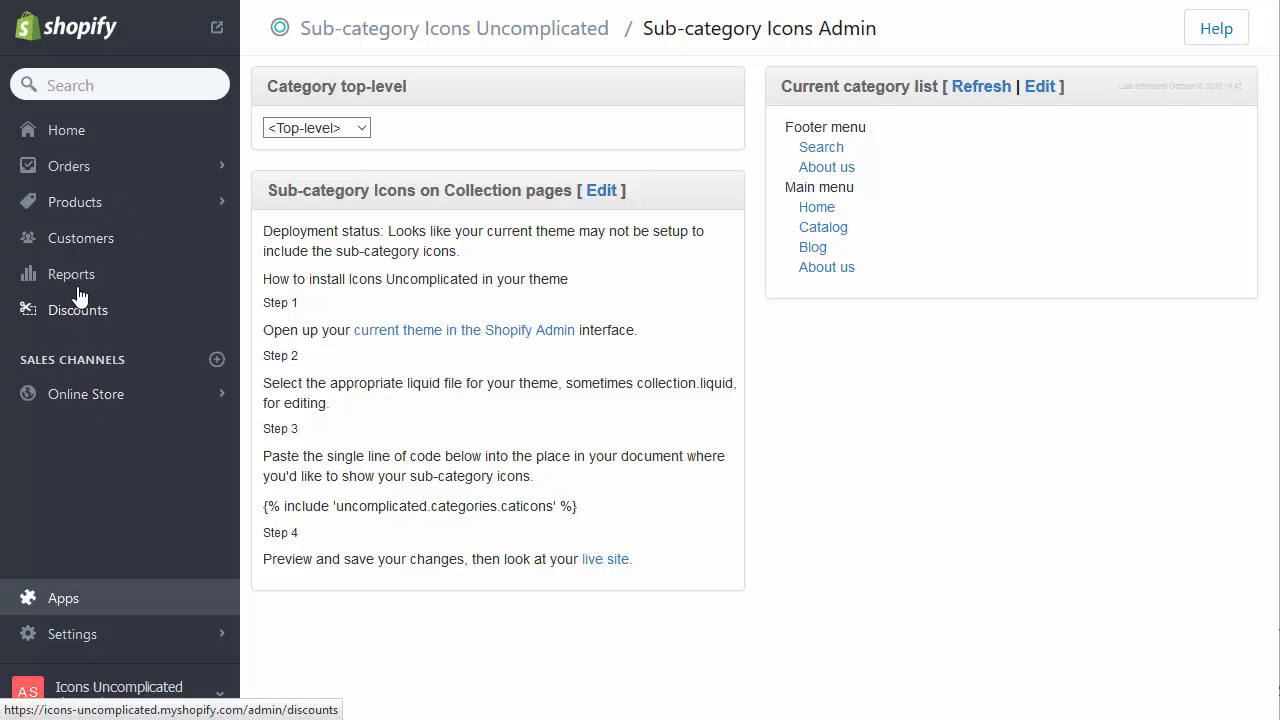
{"action": "left_click", "coordinate": [88, 205]}
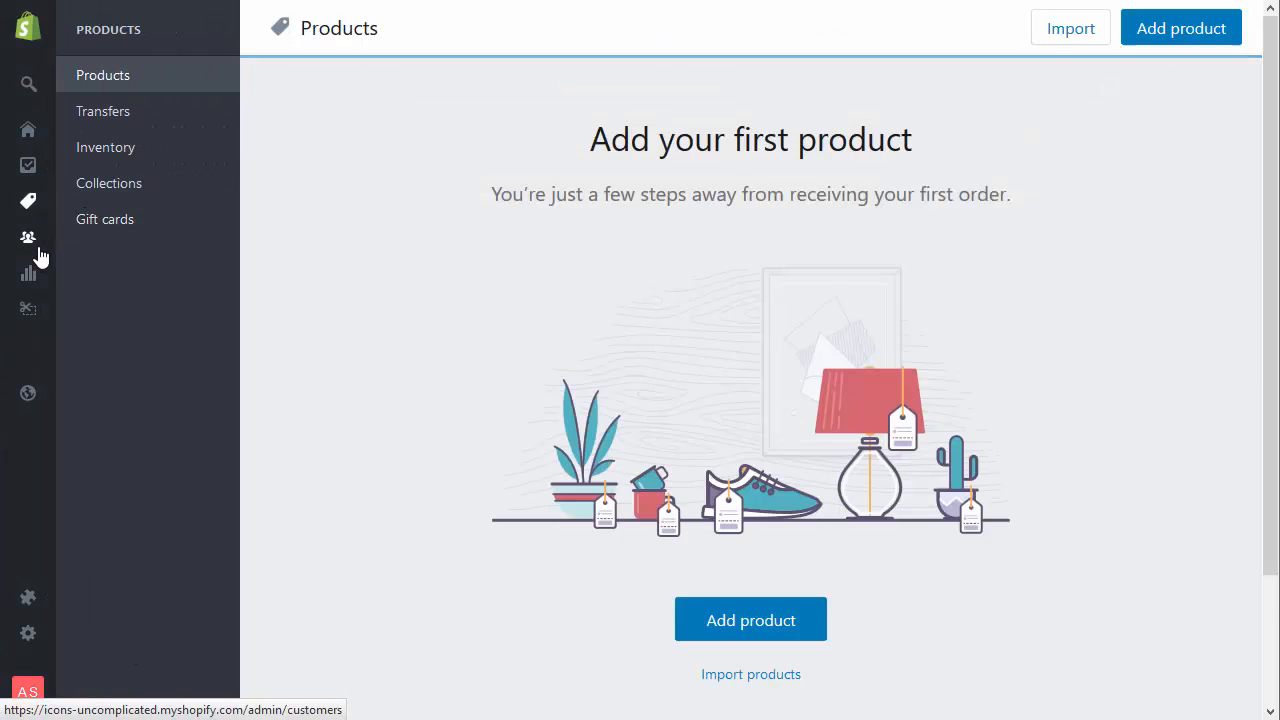
{"action": "left_click", "coordinate": [68, 402]}
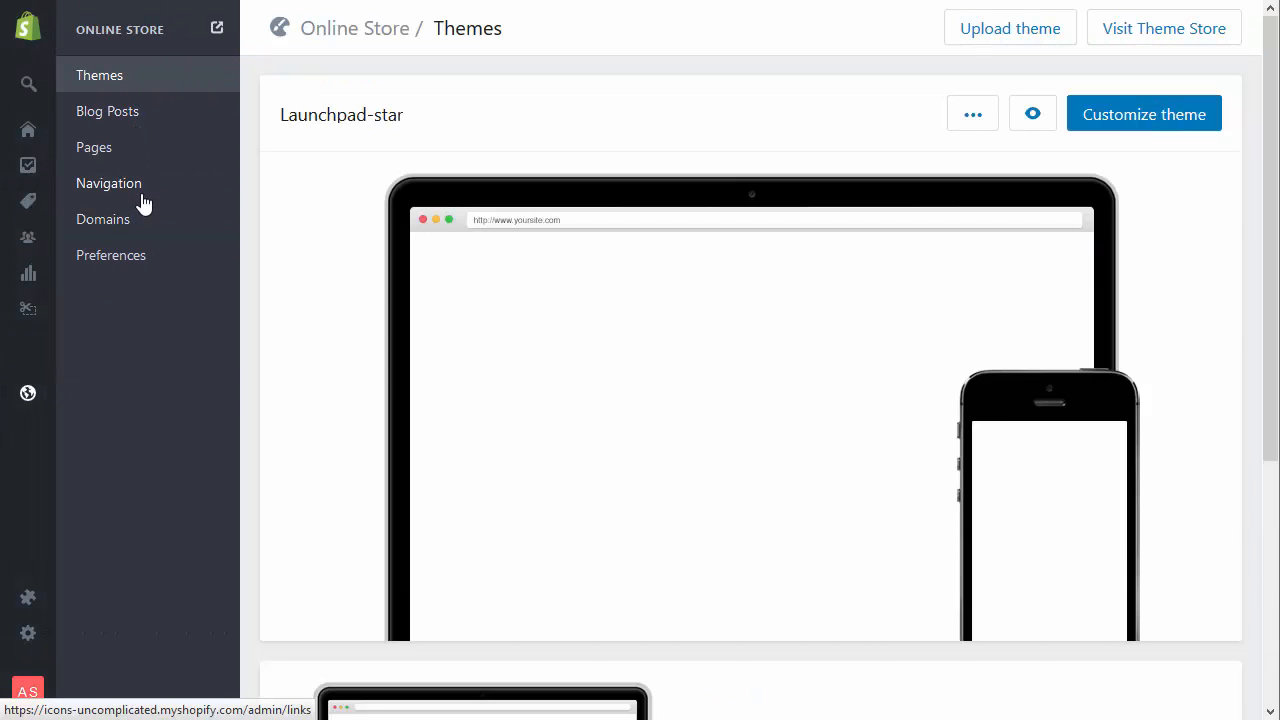
{"action": "left_click", "coordinate": [138, 190]}
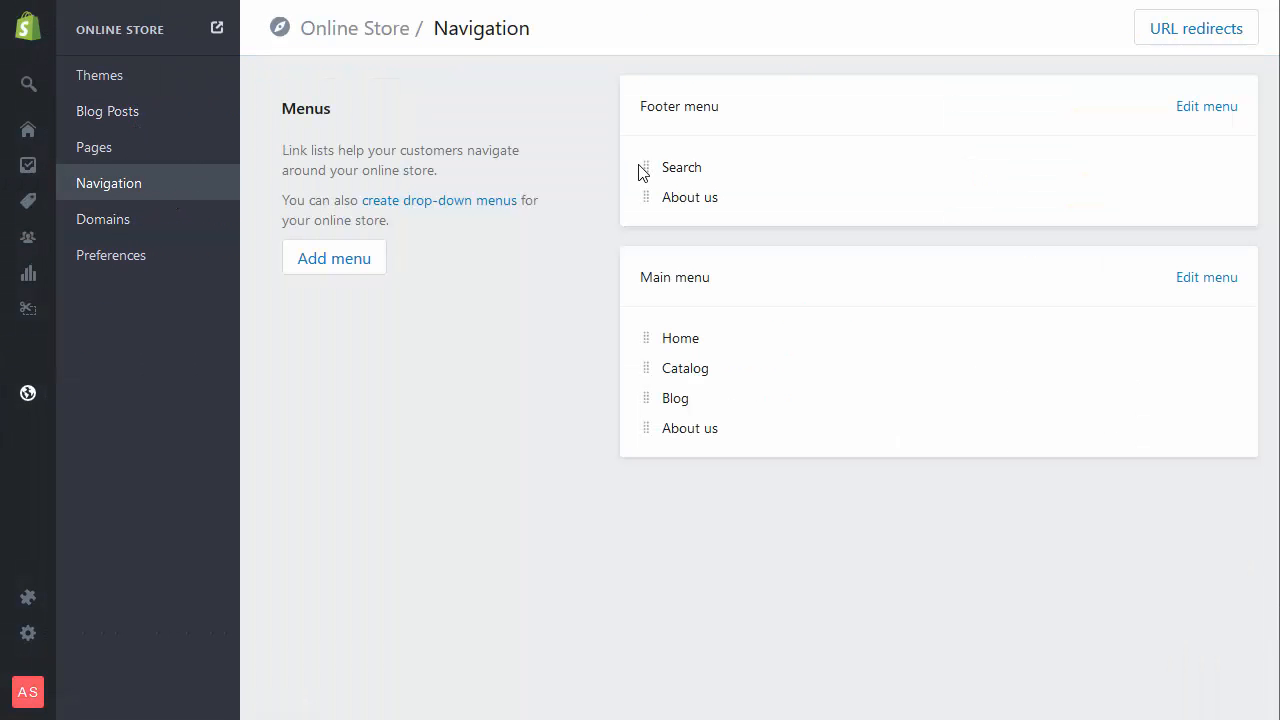
{"action": "left_click", "coordinate": [338, 262]}
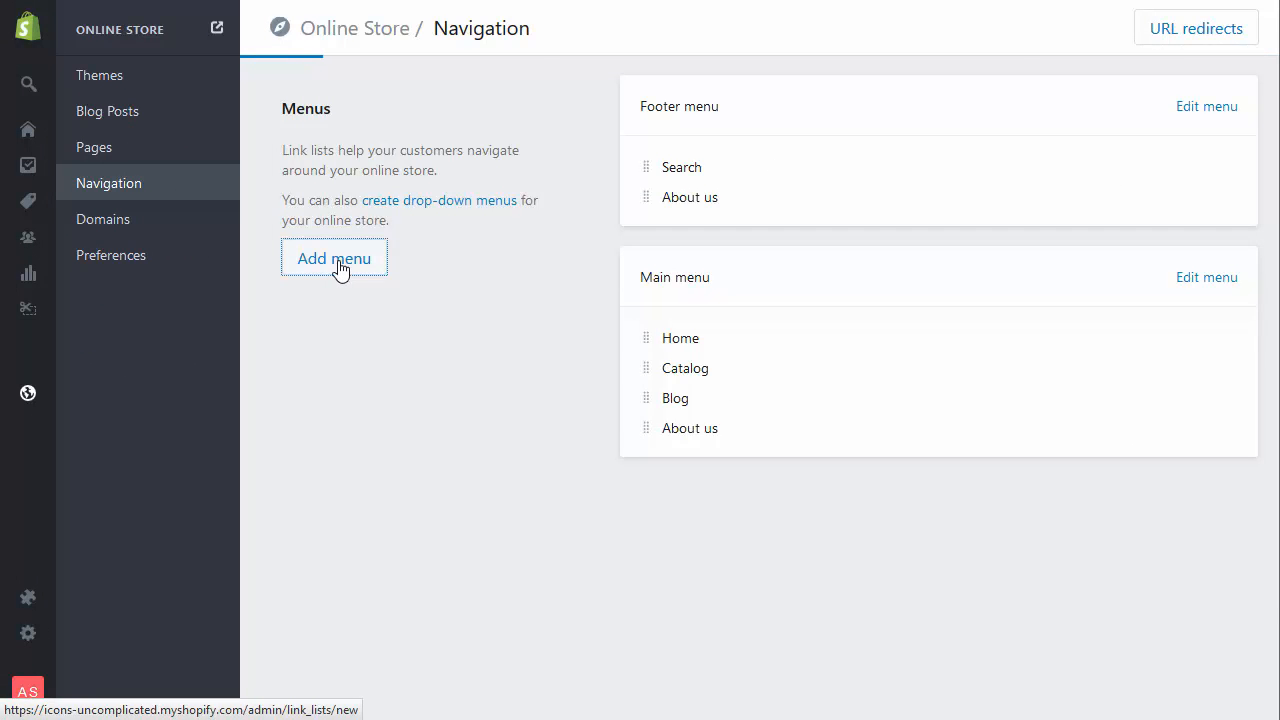
{"action": "left_click", "coordinate": [674, 137]}
{"action": "type", "text": "Ca"}
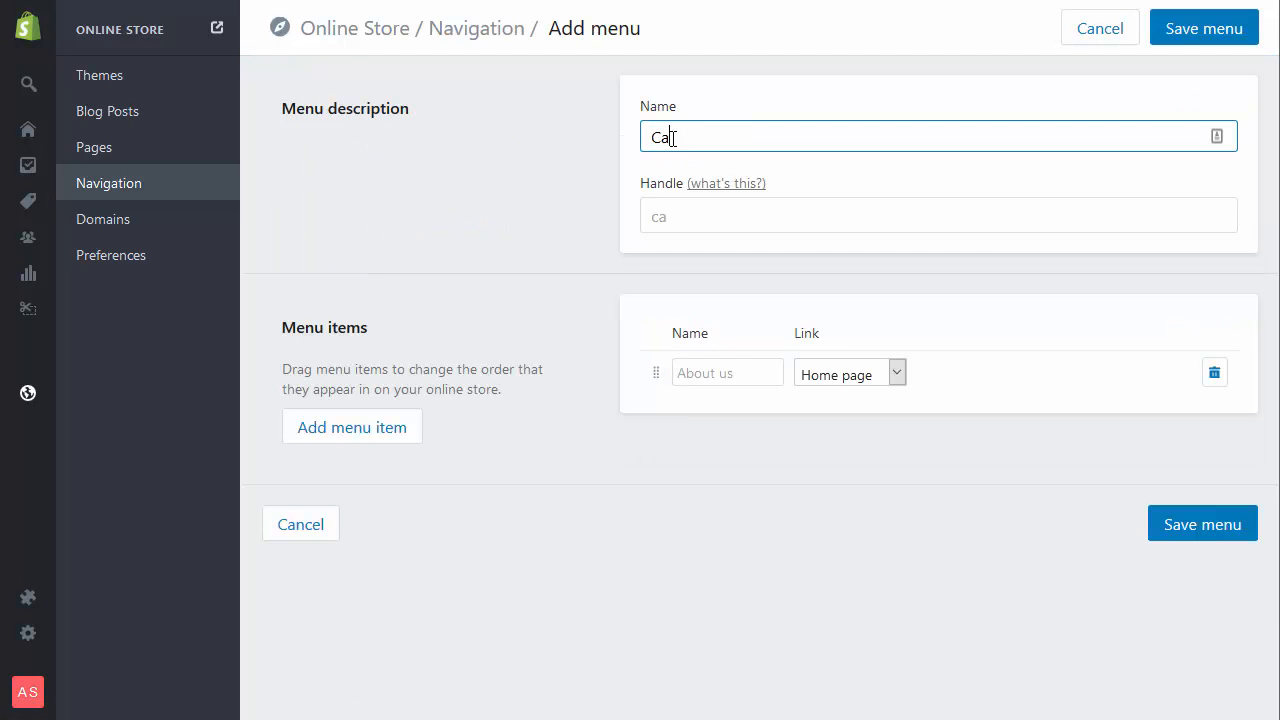
{"action": "type", "text": "tegories"}
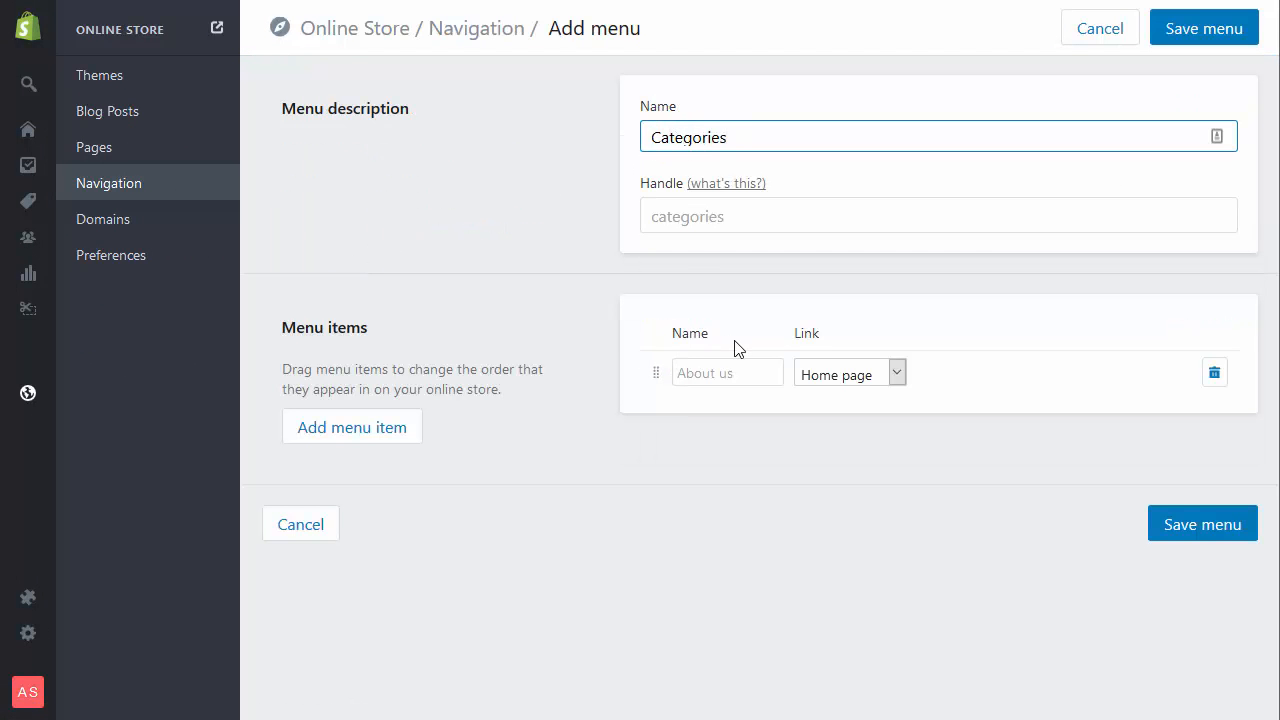
Add Technology and Photography as items of the Categories menu, with Photography placed above Technology
{"action": "left_click", "coordinate": [712, 379]}
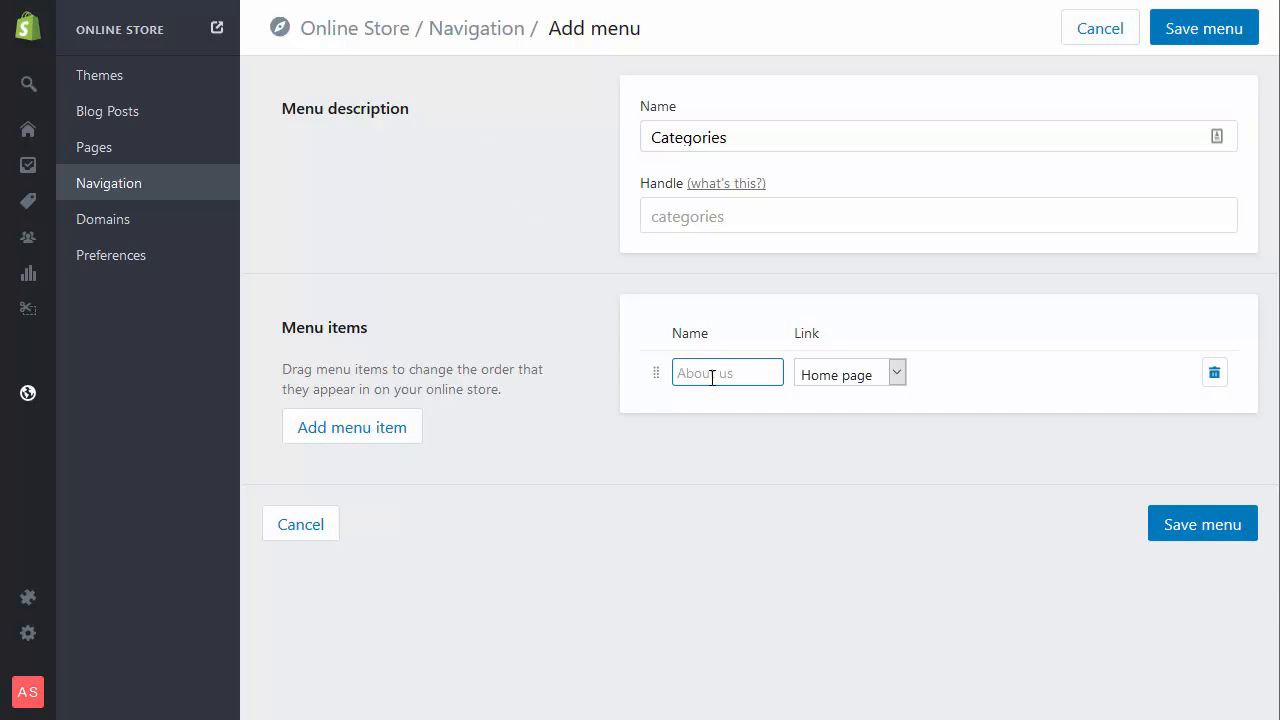
{"action": "type", "text": "Technology"}
{"action": "left_click", "coordinate": [386, 429]}
{"action": "left_click", "coordinate": [703, 423]}
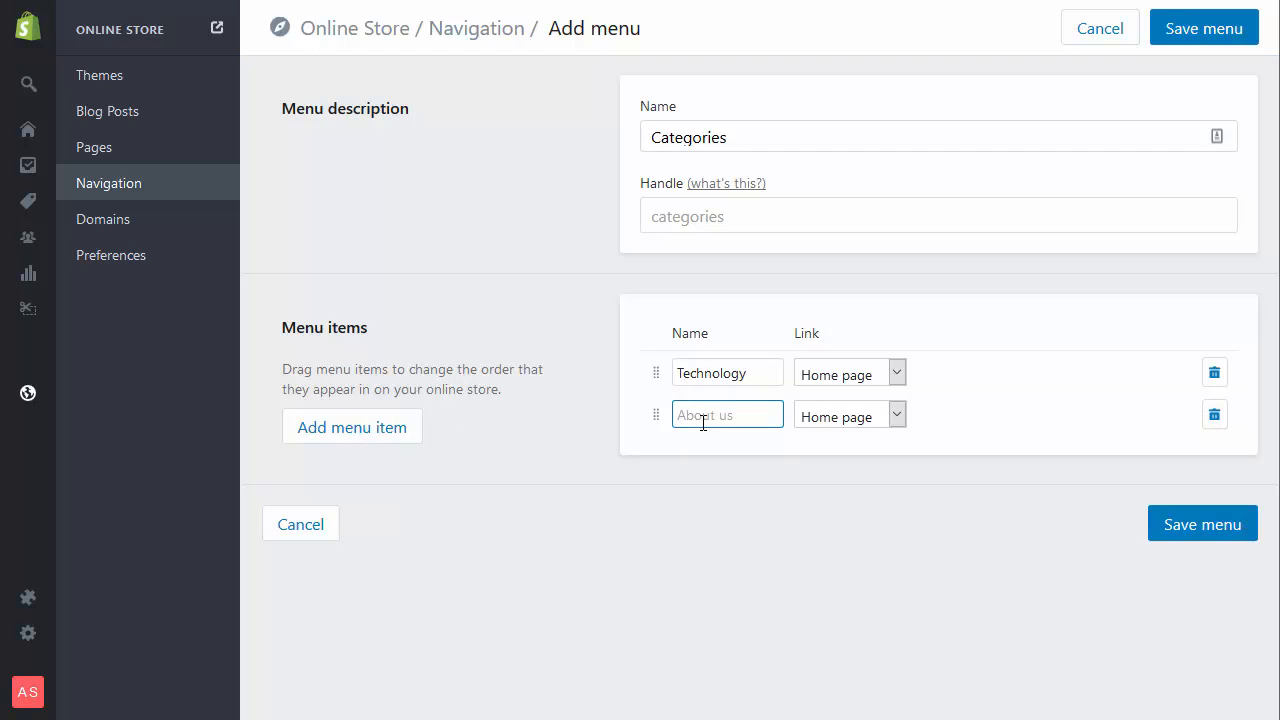
{"action": "type", "text": "Pht"}
{"action": "left_click_drag", "start_coordinate": [658, 415], "coordinate": [655, 372]}
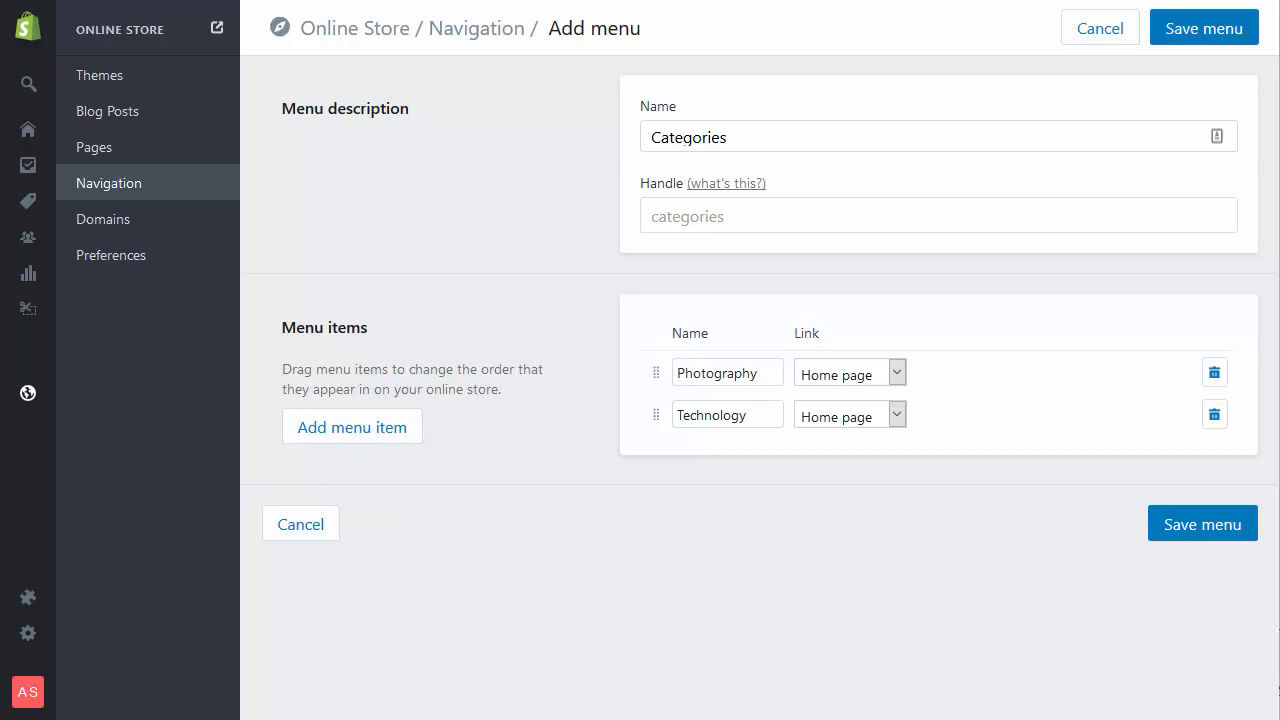
Add the items Film & TV and Home Audio to the Categories menu and save the menu
{"action": "left_click", "coordinate": [331, 431]}
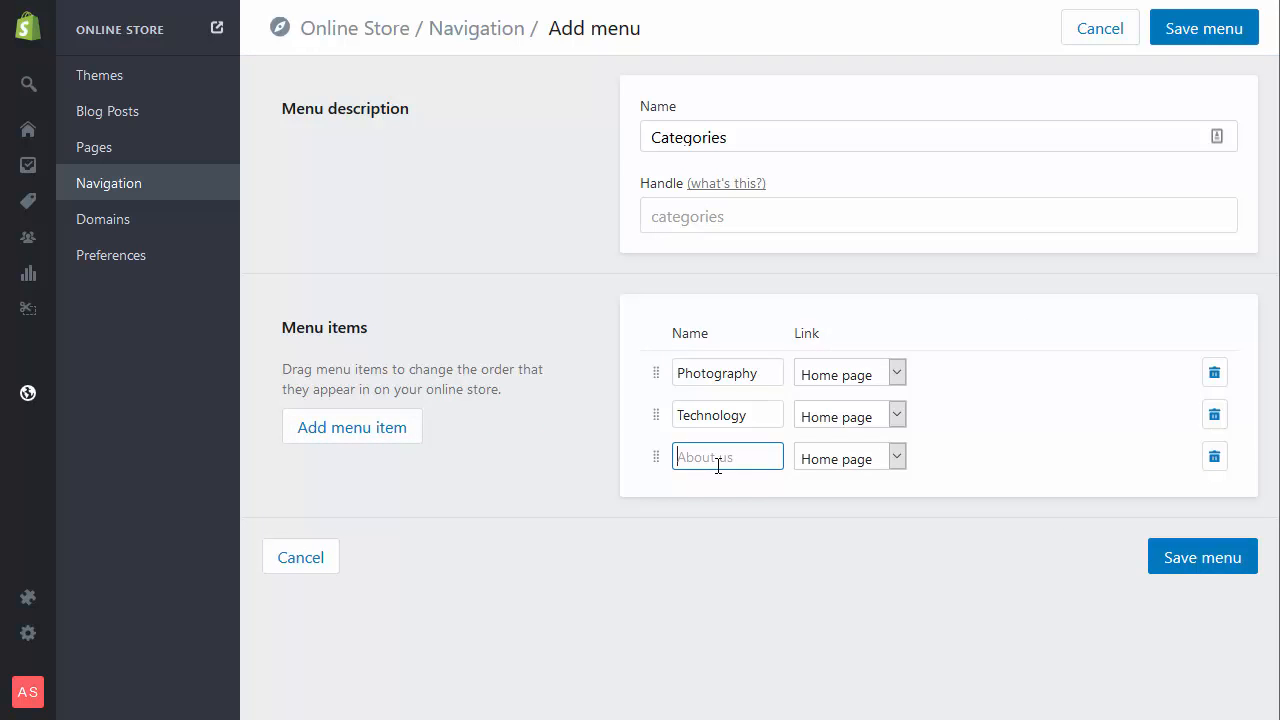
{"action": "type", "text": "Film & TV"}
{"action": "left_click", "coordinate": [384, 432]}
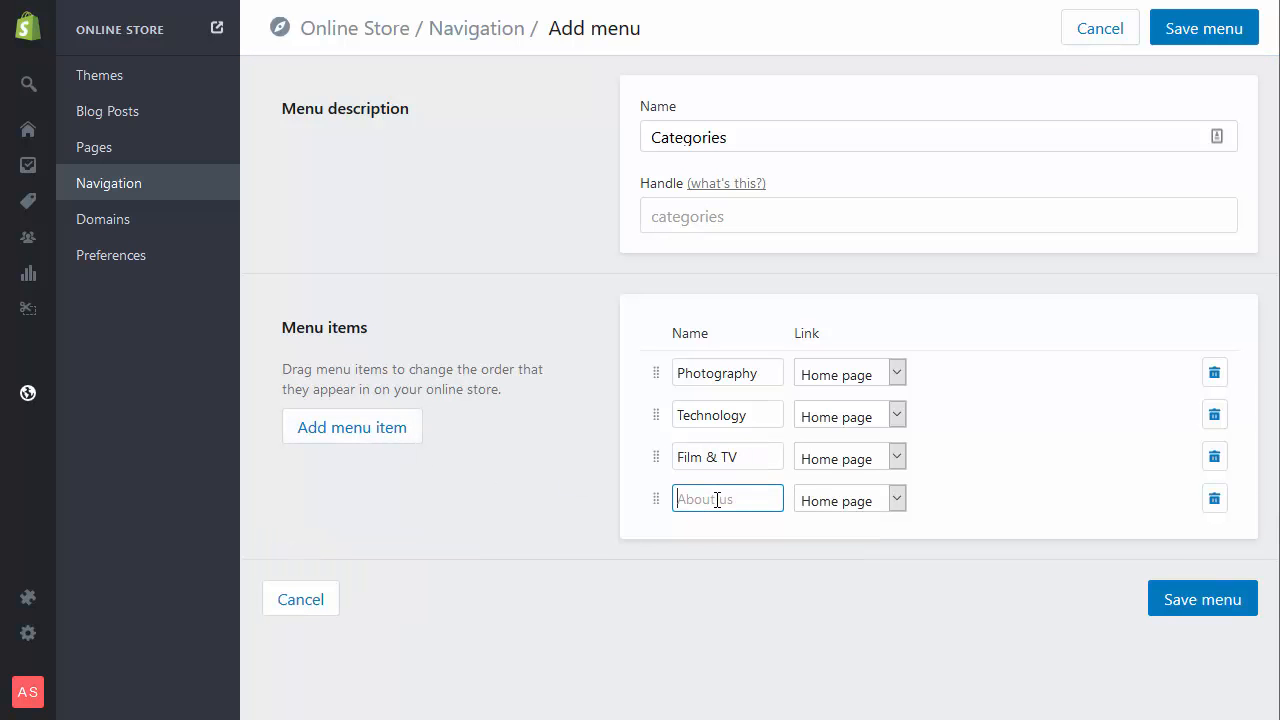
{"action": "type", "text": "Home Audio"}
{"action": "left_click", "coordinate": [1180, 598]}
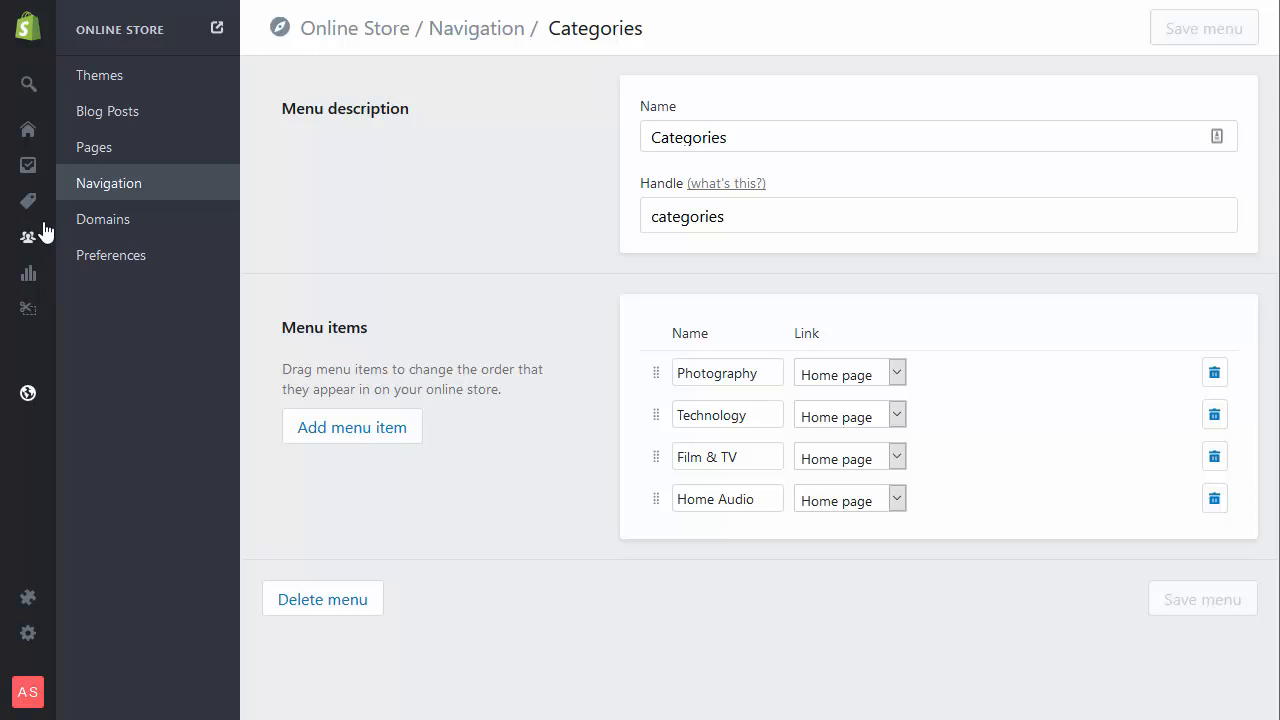
Start a new product collection titled Technology
{"action": "mouse_move", "coordinate": [28, 206]}
{"action": "left_click", "coordinate": [95, 205]}
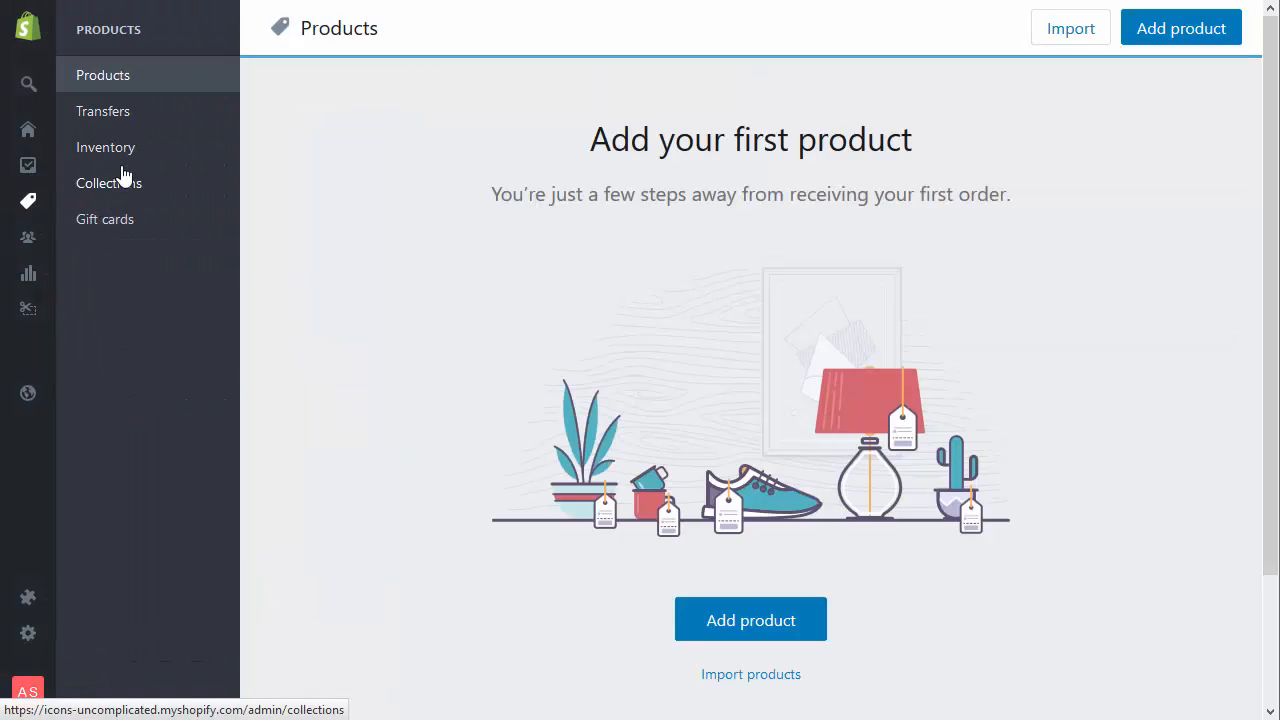
{"action": "left_click", "coordinate": [120, 188]}
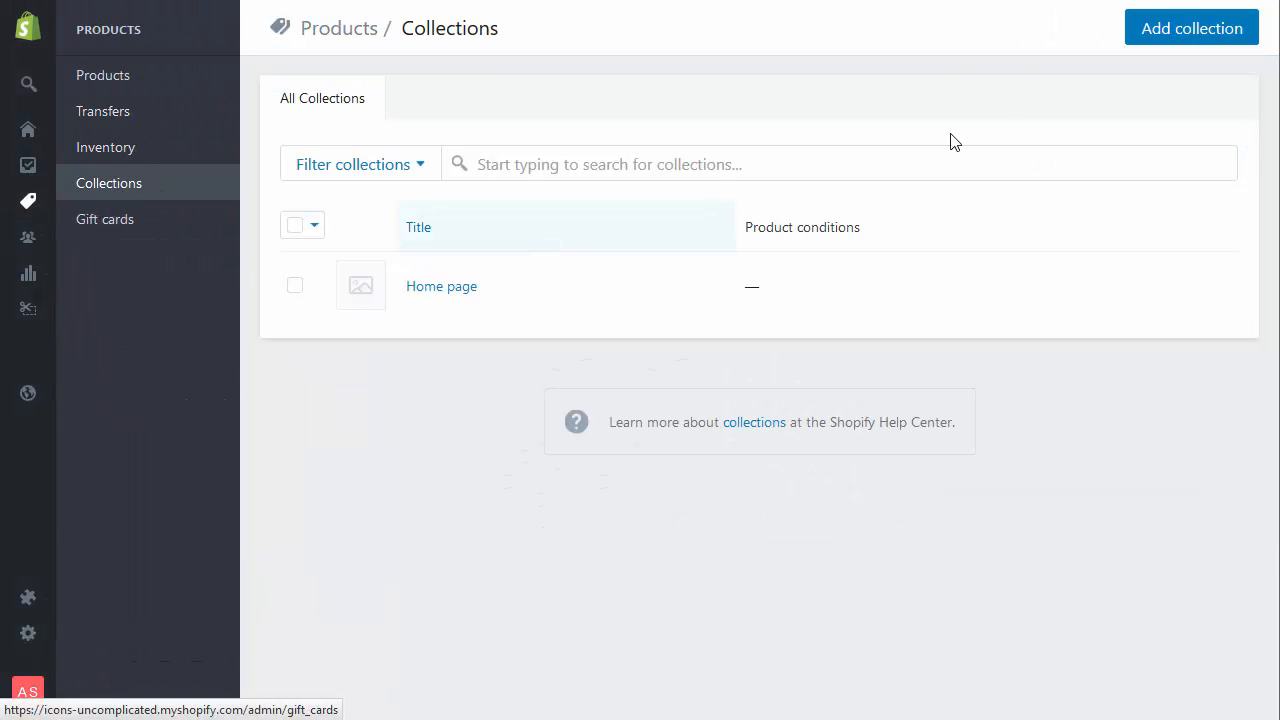
{"action": "left_click", "coordinate": [1150, 48]}
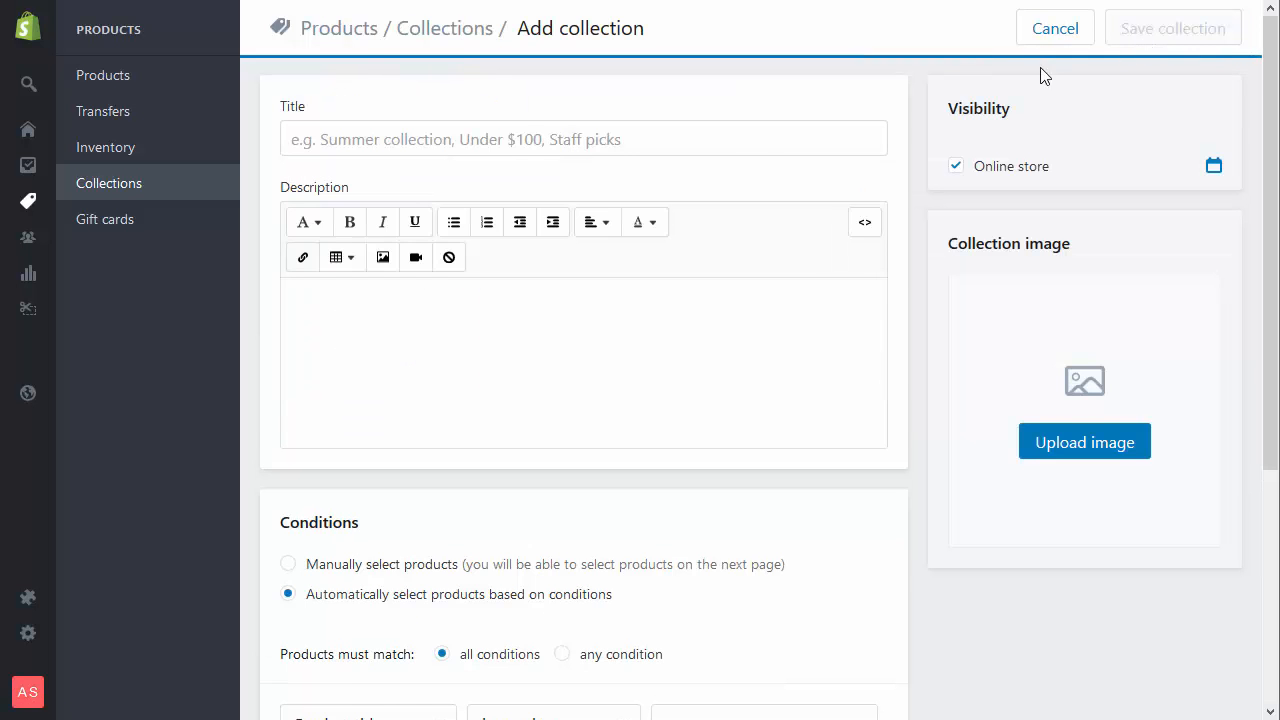
{"action": "left_click", "coordinate": [531, 140]}
{"action": "type", "text": "Technology"}
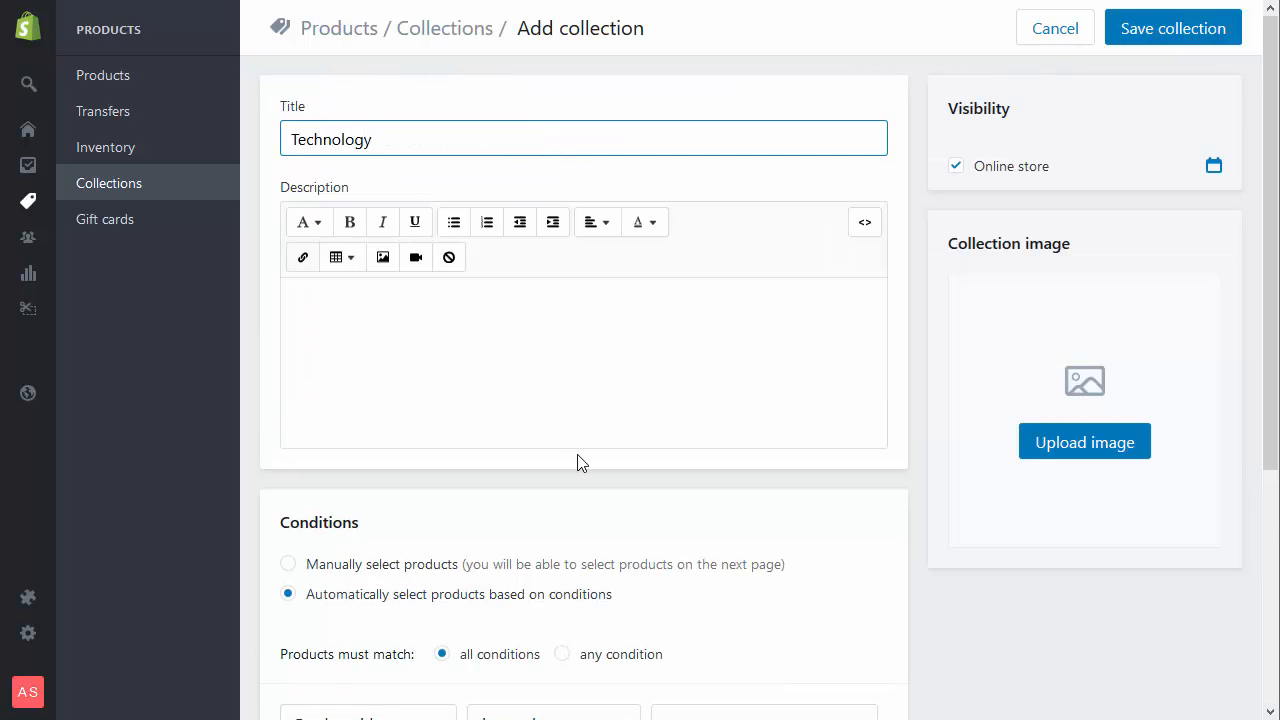
Set the Technology collection to manually selected products and save it after checking its search engine listing fields
{"action": "scroll", "coordinate": [577, 463], "scroll_direction": "down", "scroll_amount": 3}
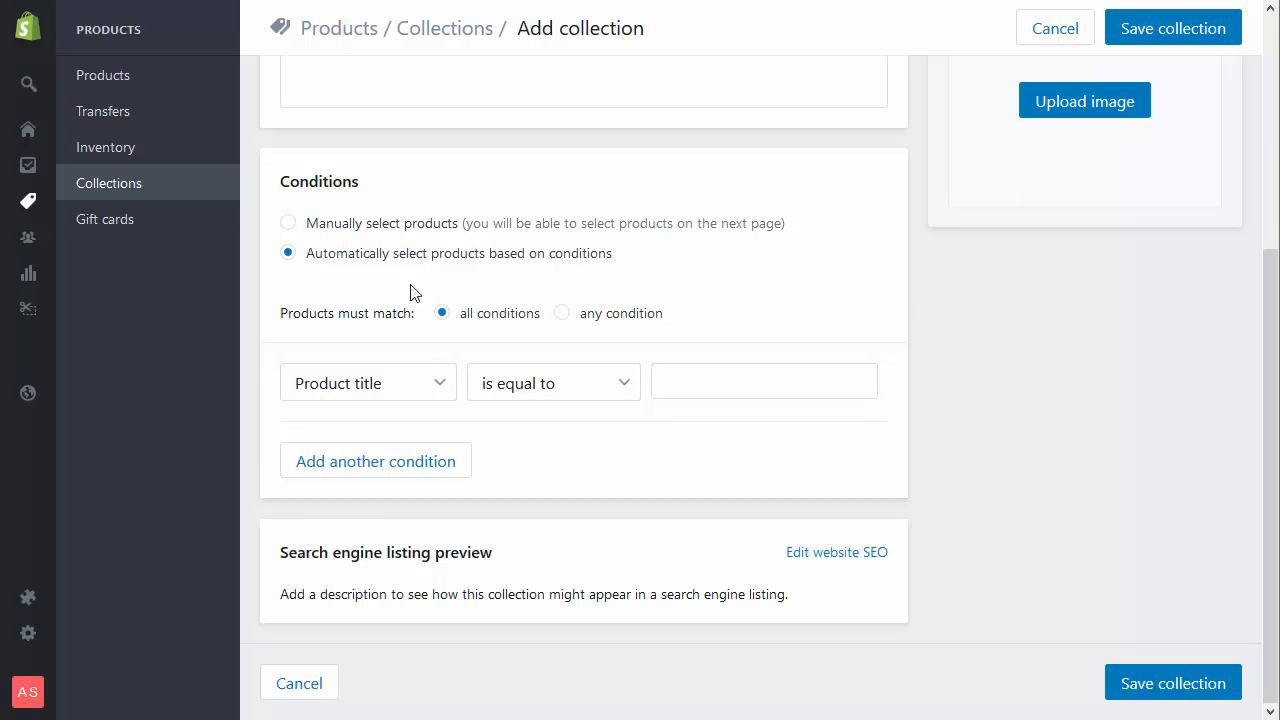
{"action": "left_click", "coordinate": [391, 230]}
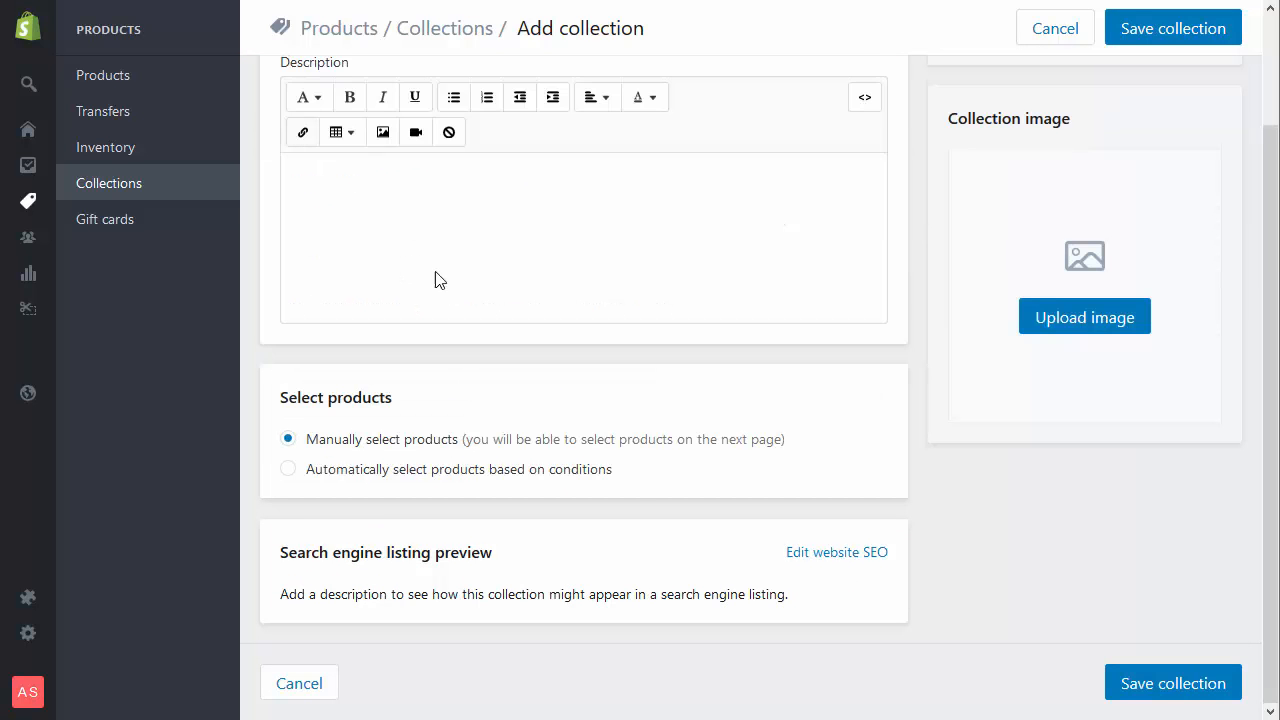
{"action": "left_click", "coordinate": [830, 556]}
{"action": "scroll", "coordinate": [790, 590], "scroll_direction": "down", "scroll_amount": 3}
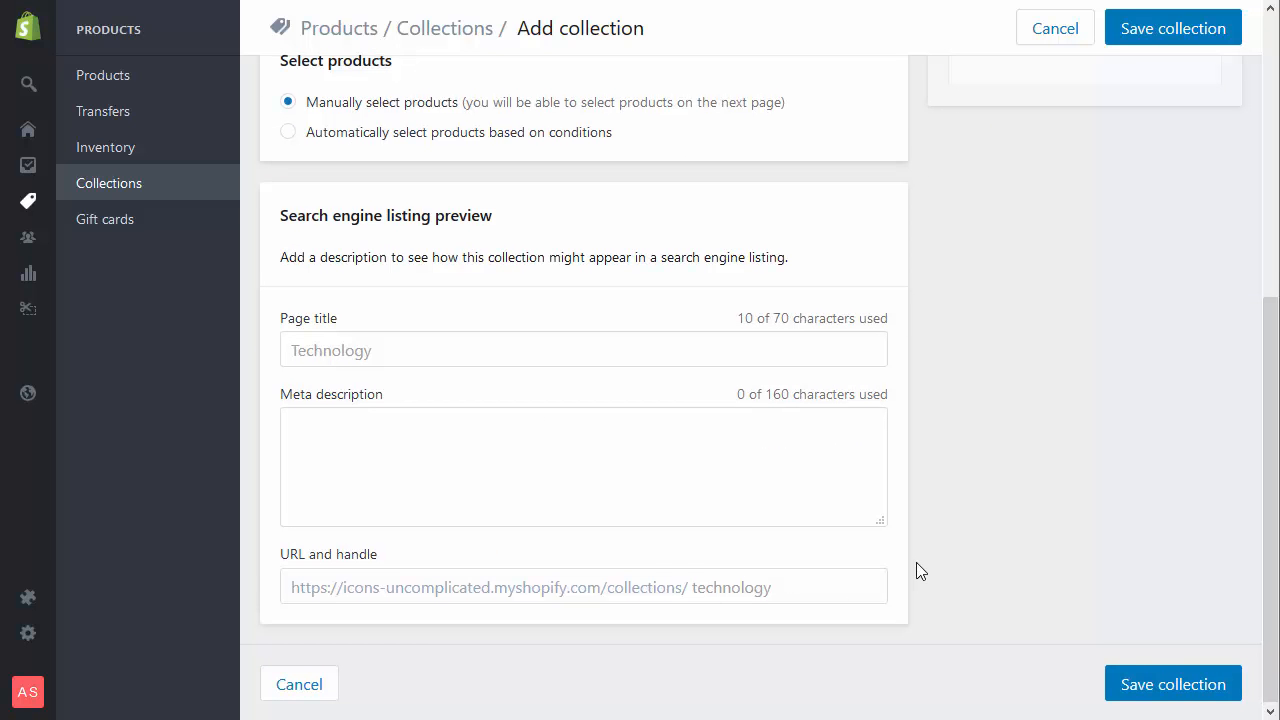
{"action": "scroll", "coordinate": [918, 567], "scroll_direction": "up", "scroll_amount": 5}
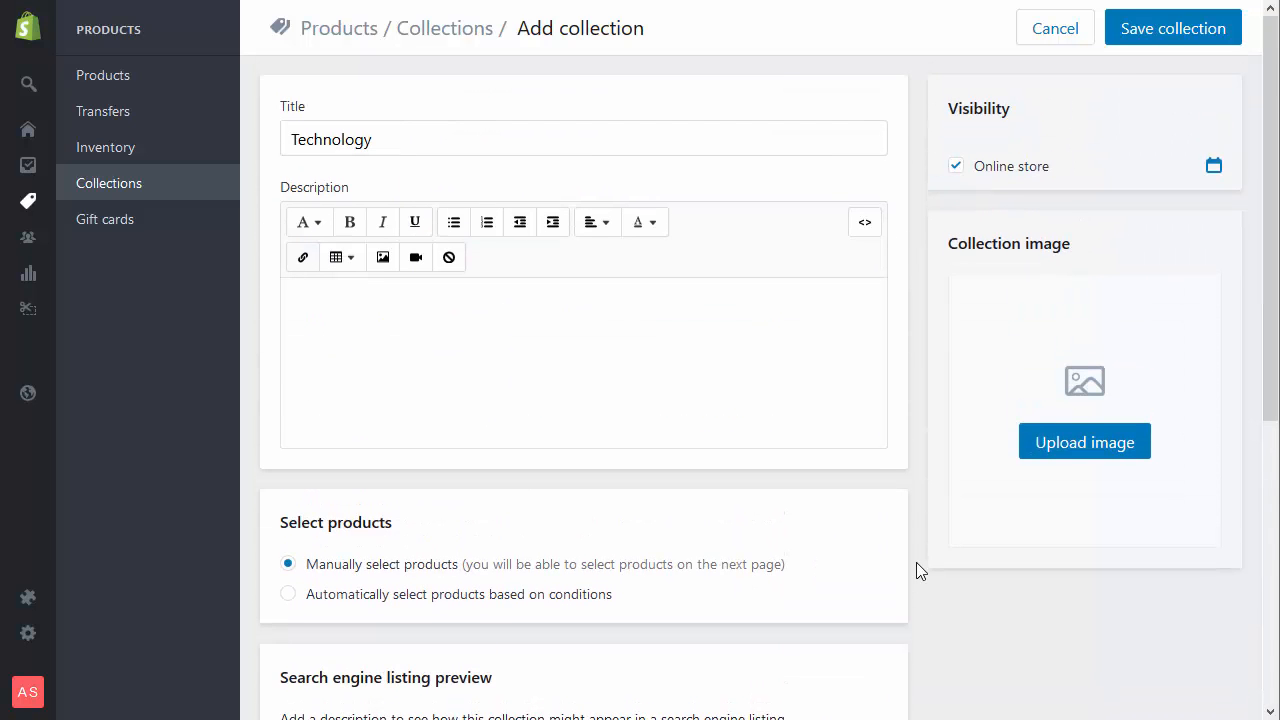
{"action": "left_click", "coordinate": [1183, 32]}
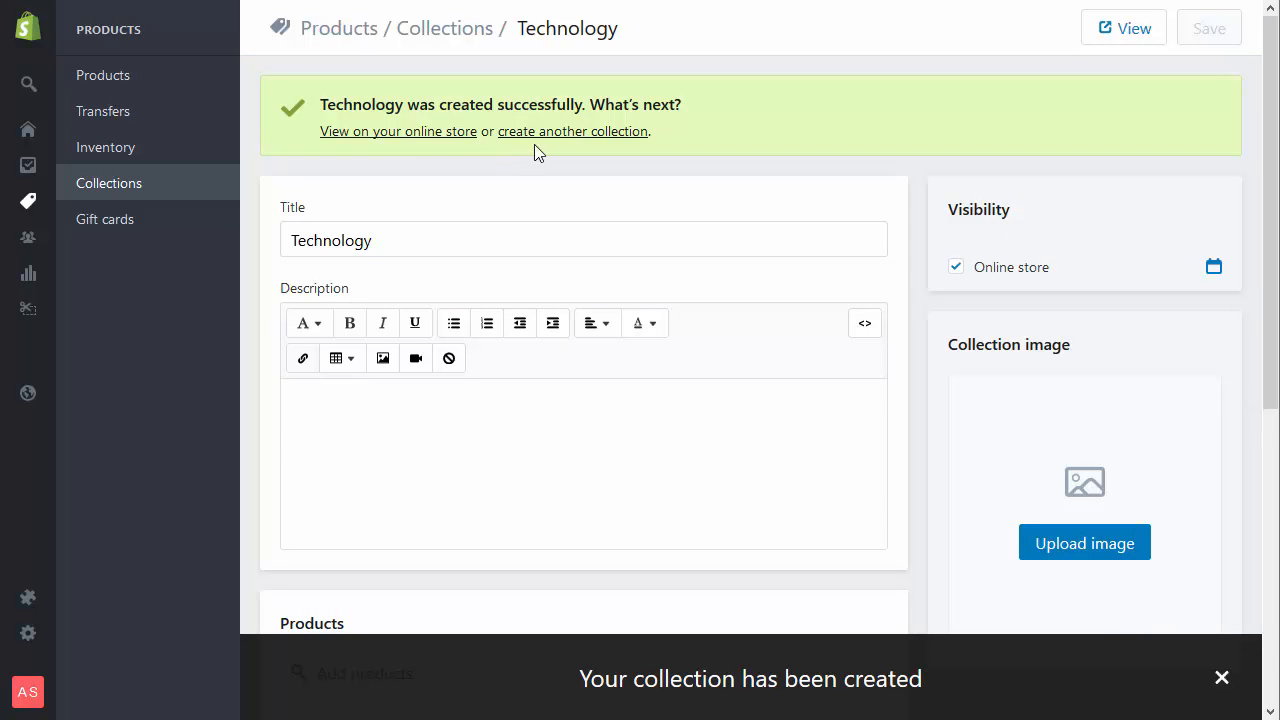
Create another collection titled Photography with manually selected products, check its search engine listing fields, and save it
{"action": "left_click", "coordinate": [555, 135]}
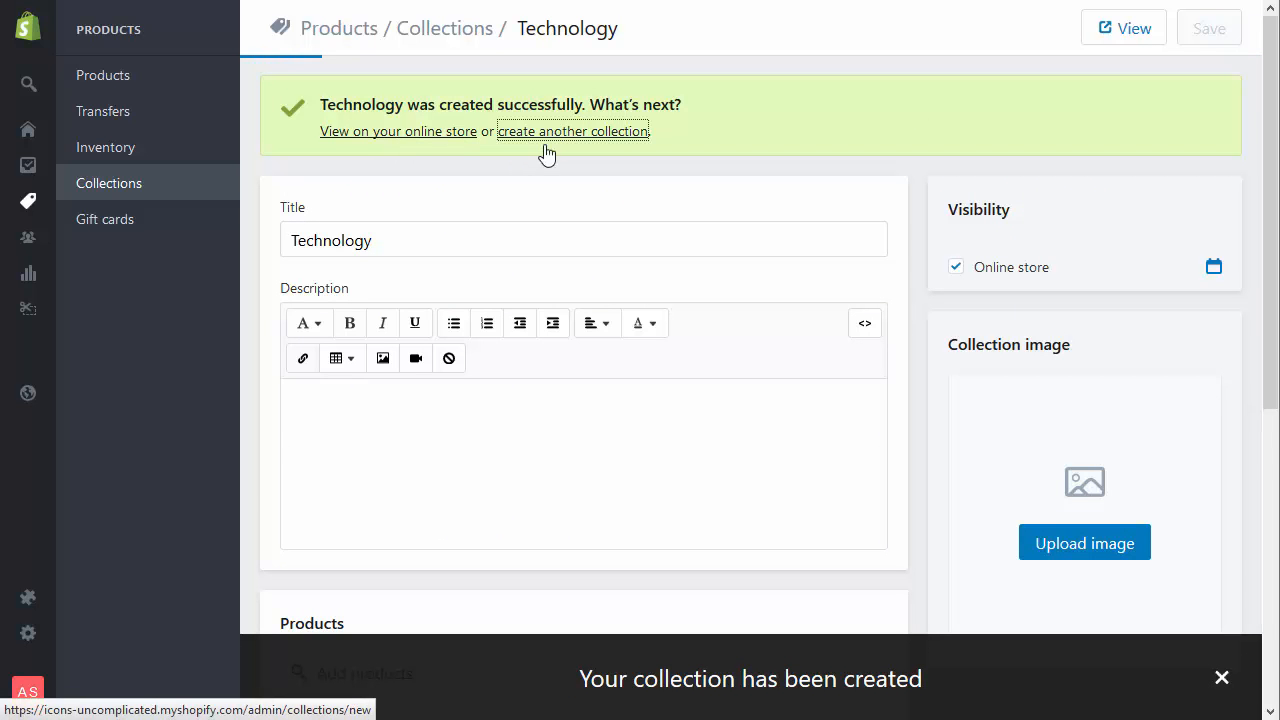
{"action": "left_click", "coordinate": [422, 139]}
{"action": "type", "text": "Ph"}
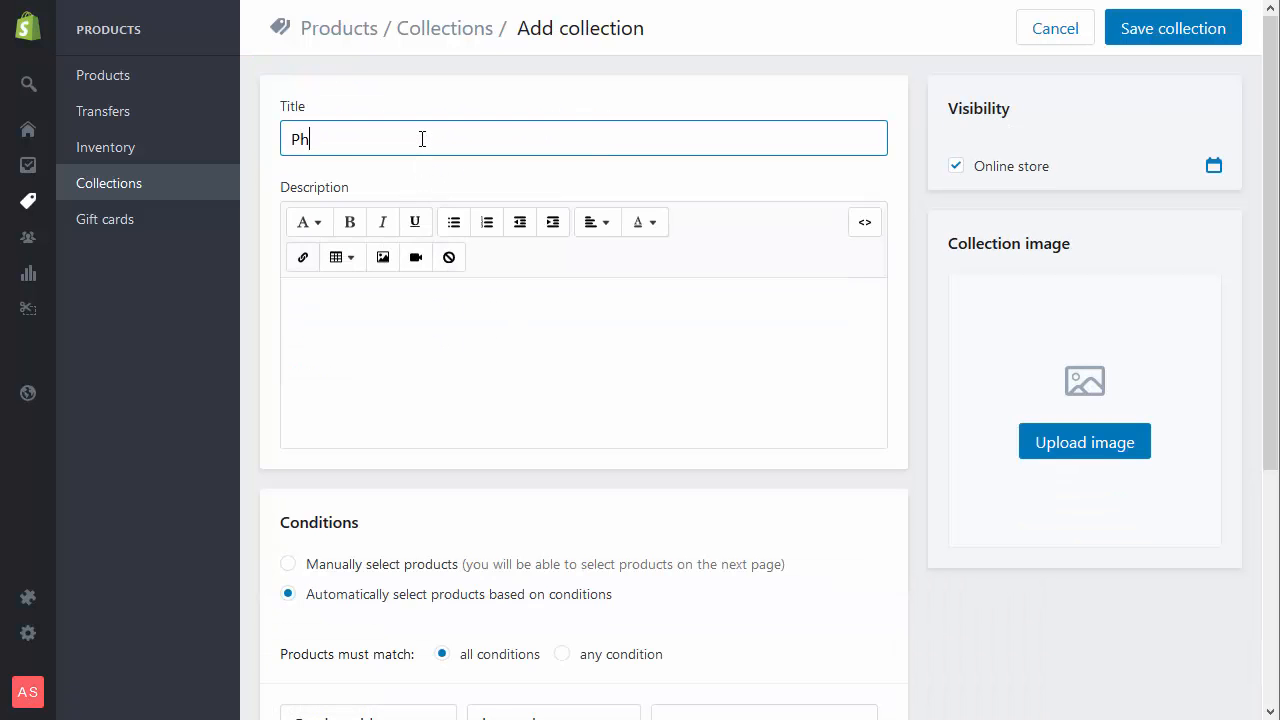
{"action": "type", "text": "otography"}
{"action": "left_click", "coordinate": [375, 566]}
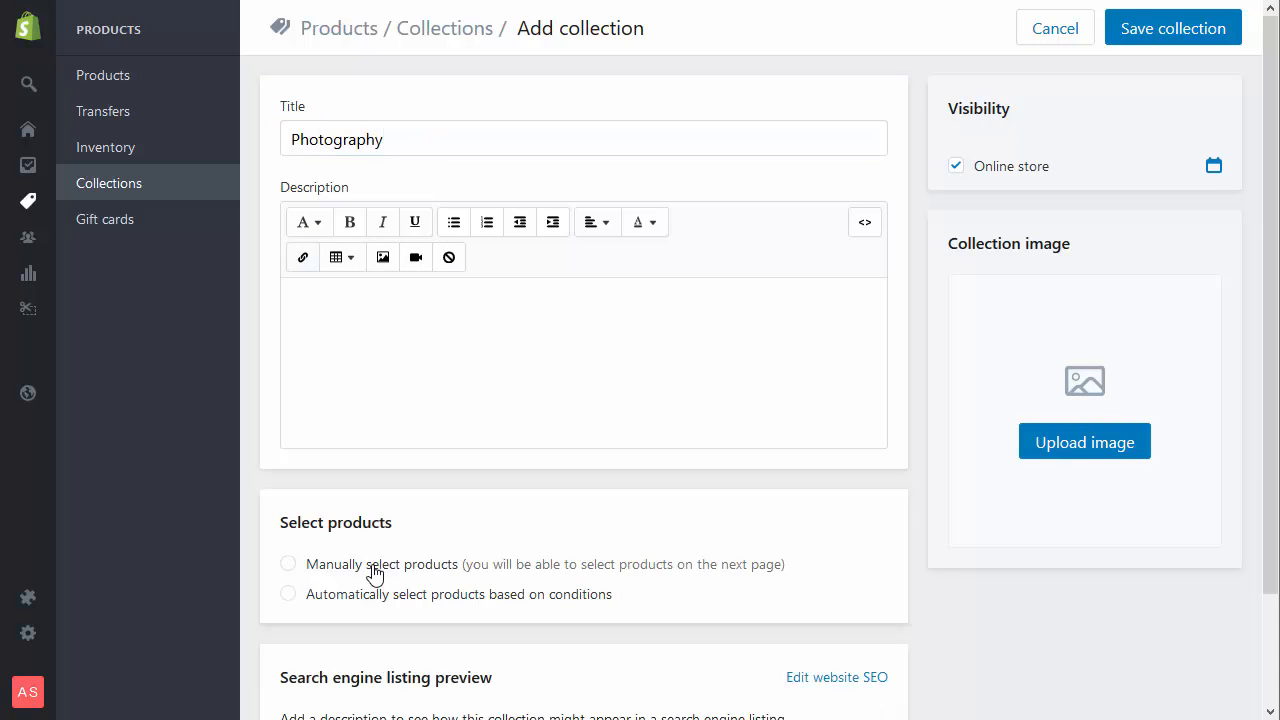
{"action": "scroll", "coordinate": [600, 515], "scroll_direction": "down", "scroll_amount": 2}
{"action": "left_click", "coordinate": [833, 552]}
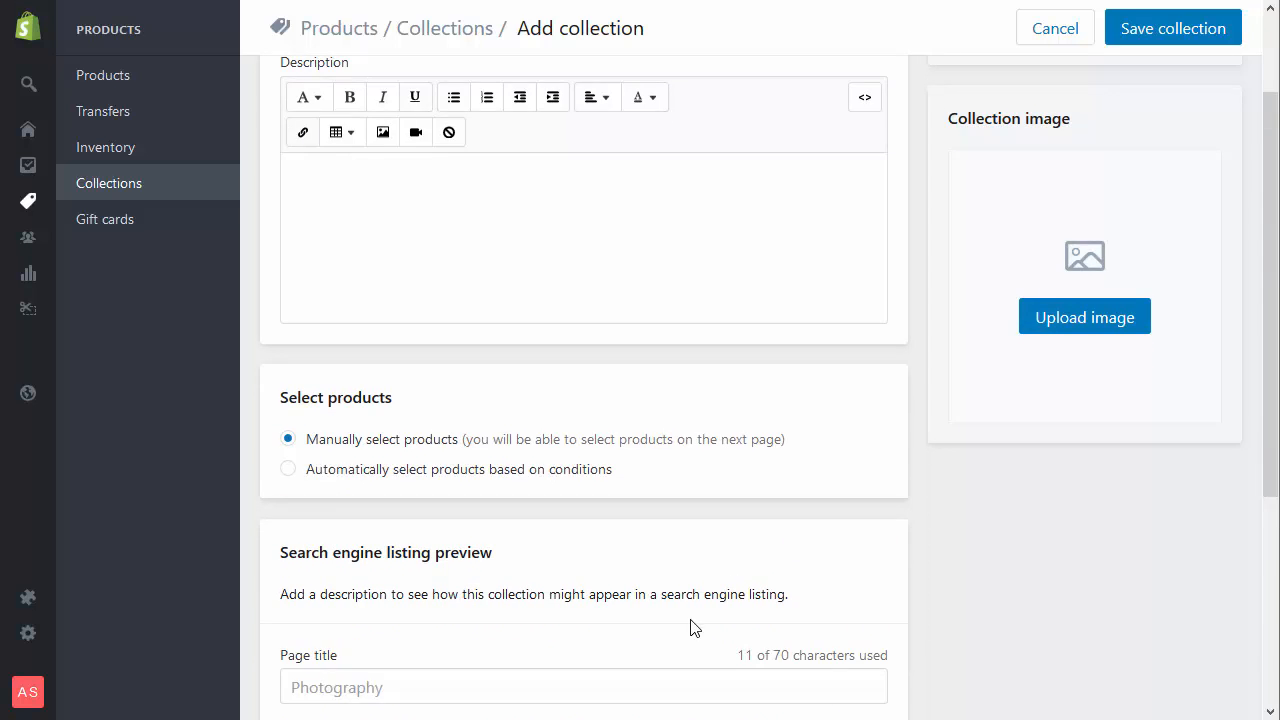
{"action": "scroll", "coordinate": [798, 578], "scroll_direction": "down", "scroll_amount": 3}
{"action": "left_click", "coordinate": [1168, 35]}
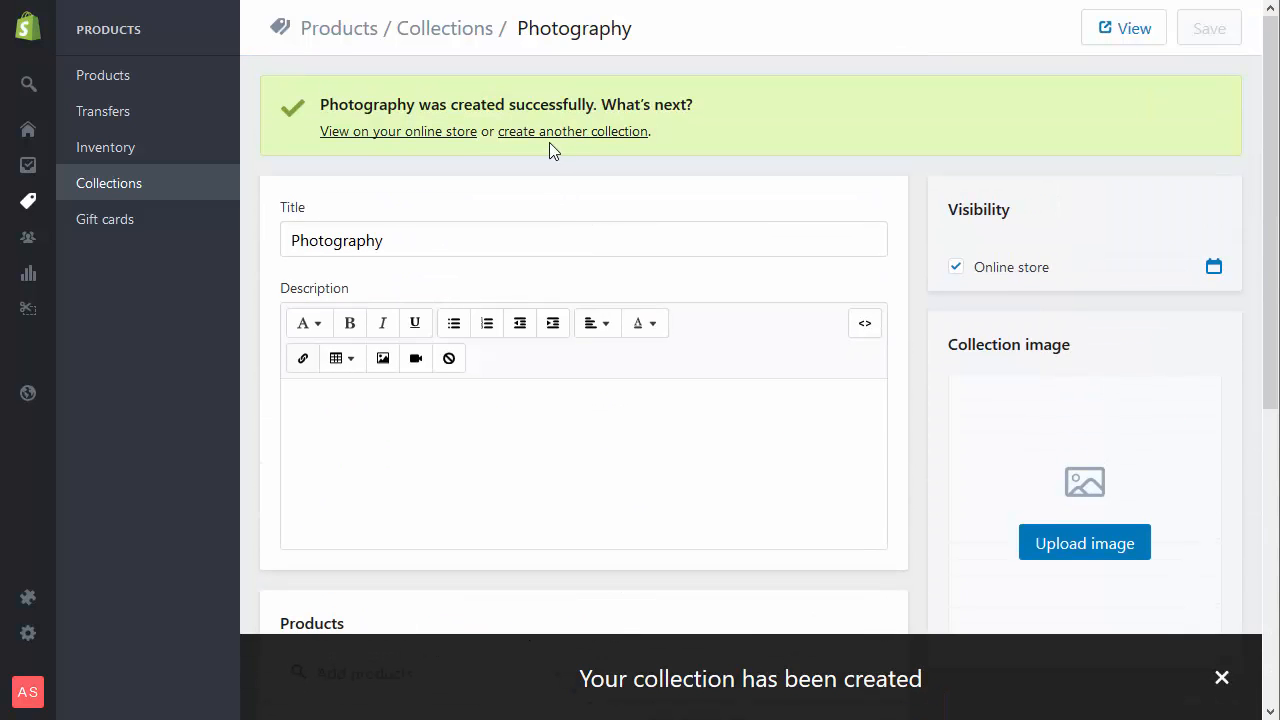
Create and save another collection titled Film & TV with manually selected products
{"action": "left_click", "coordinate": [569, 136]}
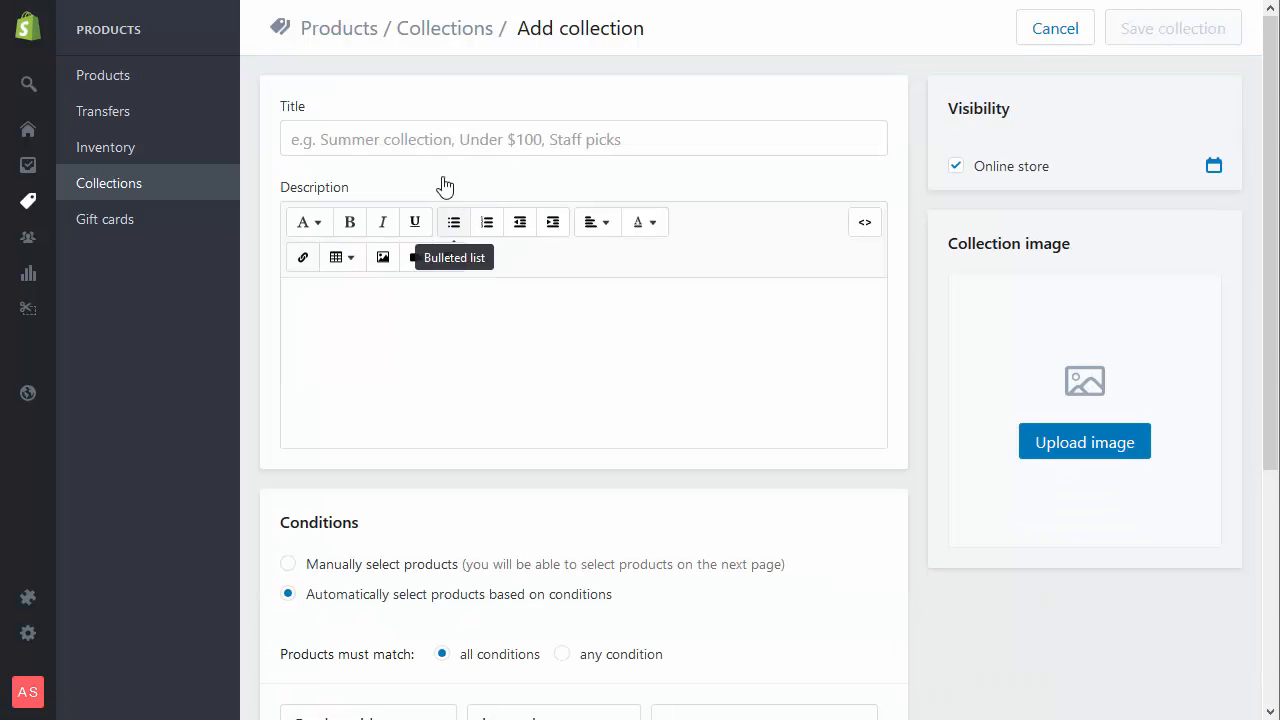
{"action": "left_click", "coordinate": [436, 138]}
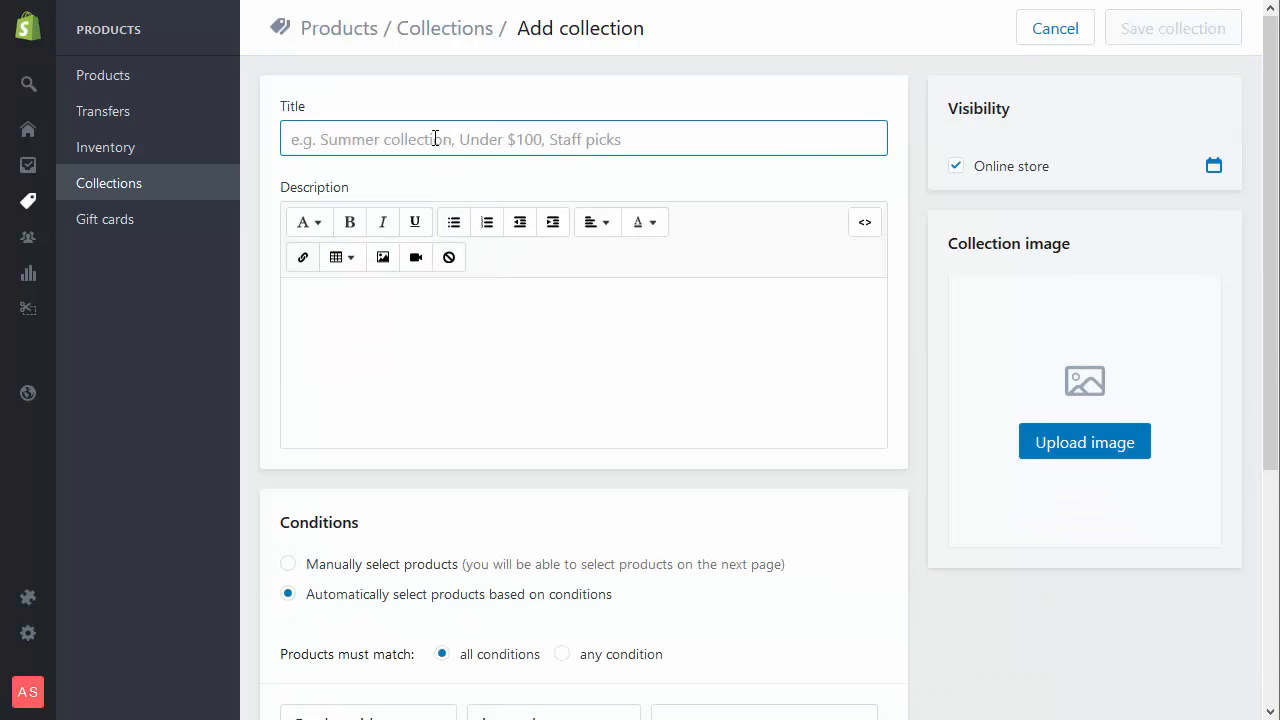
{"action": "type", "text": "Film & TV"}
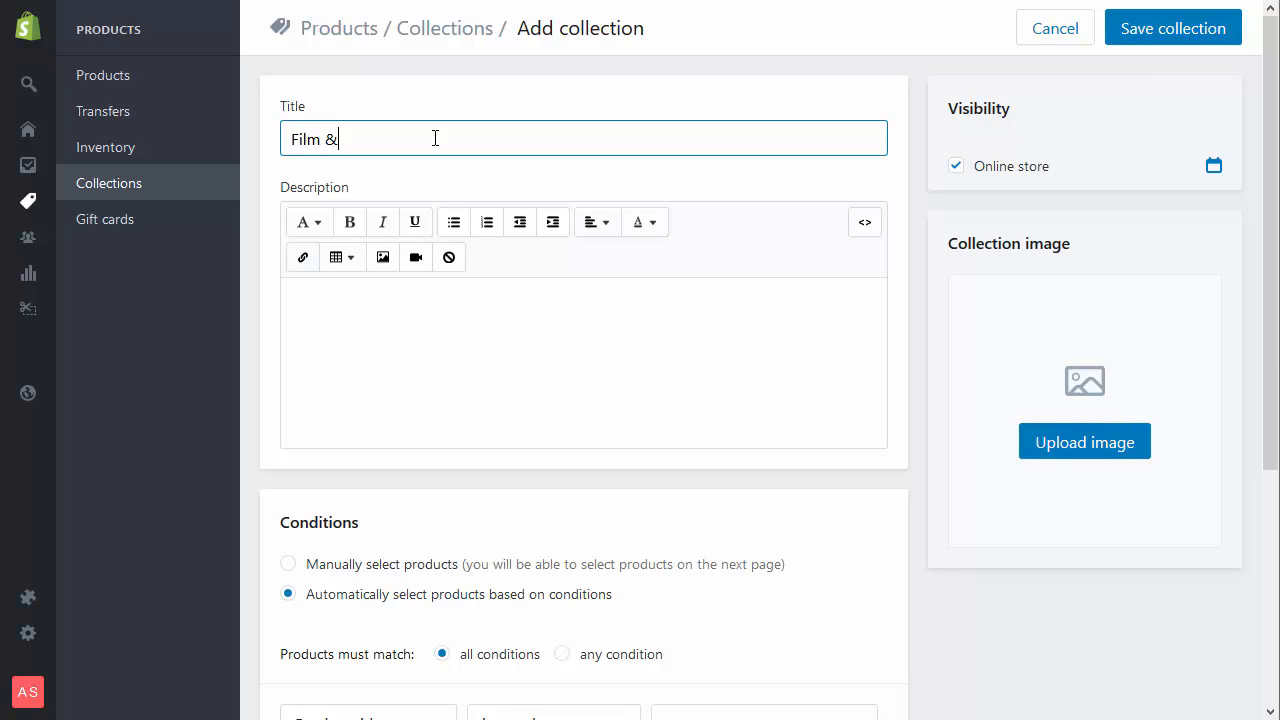
{"action": "left_click", "coordinate": [394, 565]}
{"action": "left_click", "coordinate": [1158, 36]}
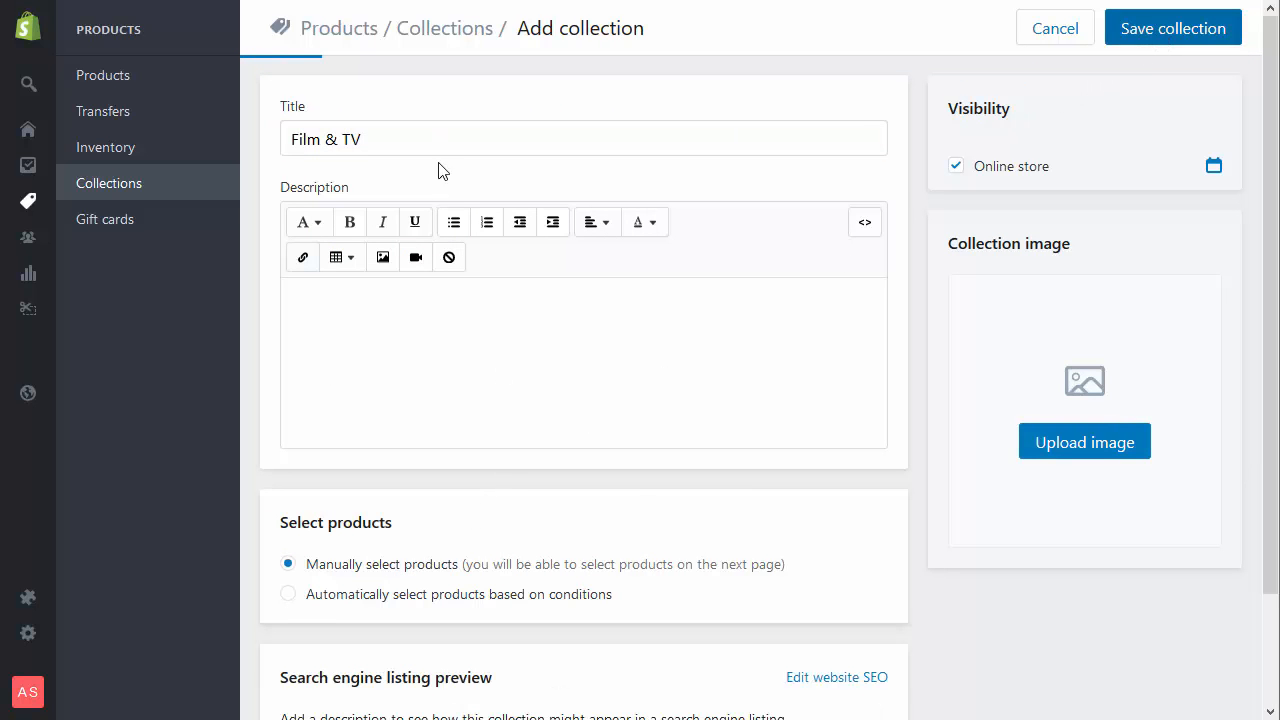
Create and save another collection titled Home Audio with manually selected products
{"action": "left_click", "coordinate": [566, 140]}
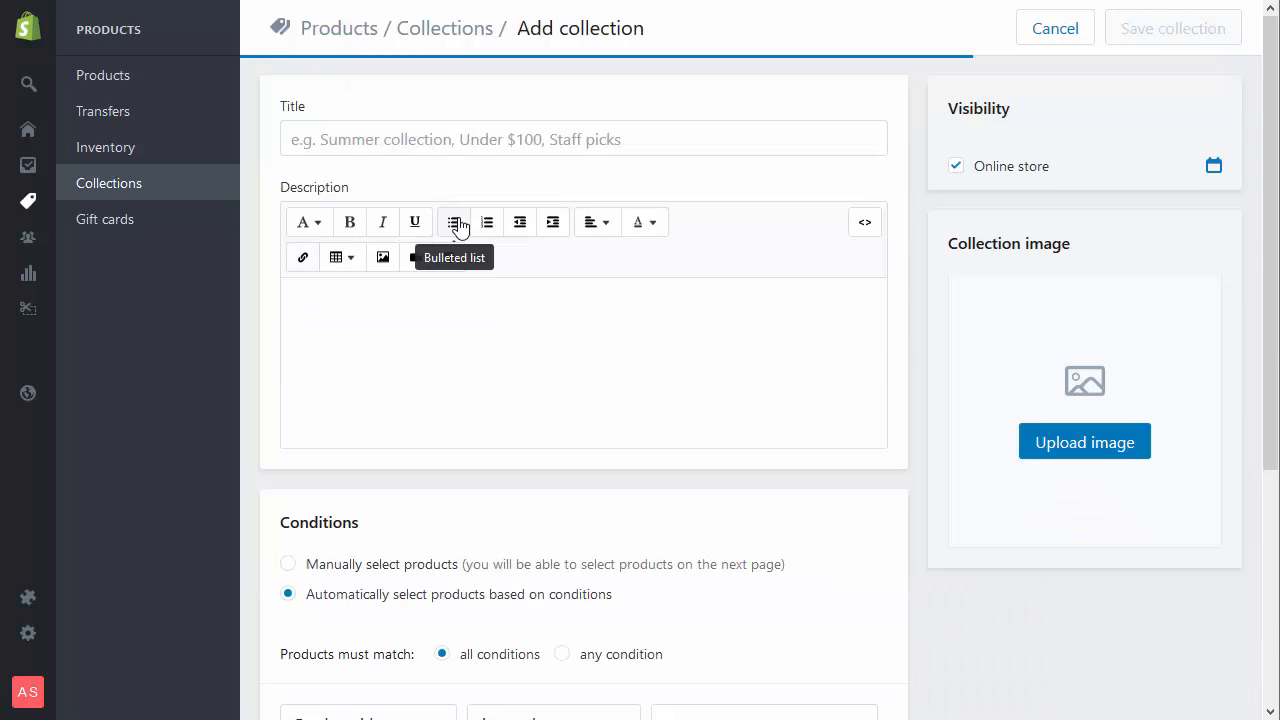
{"action": "left_click", "coordinate": [459, 139]}
{"action": "type", "text": "Home Audio"}
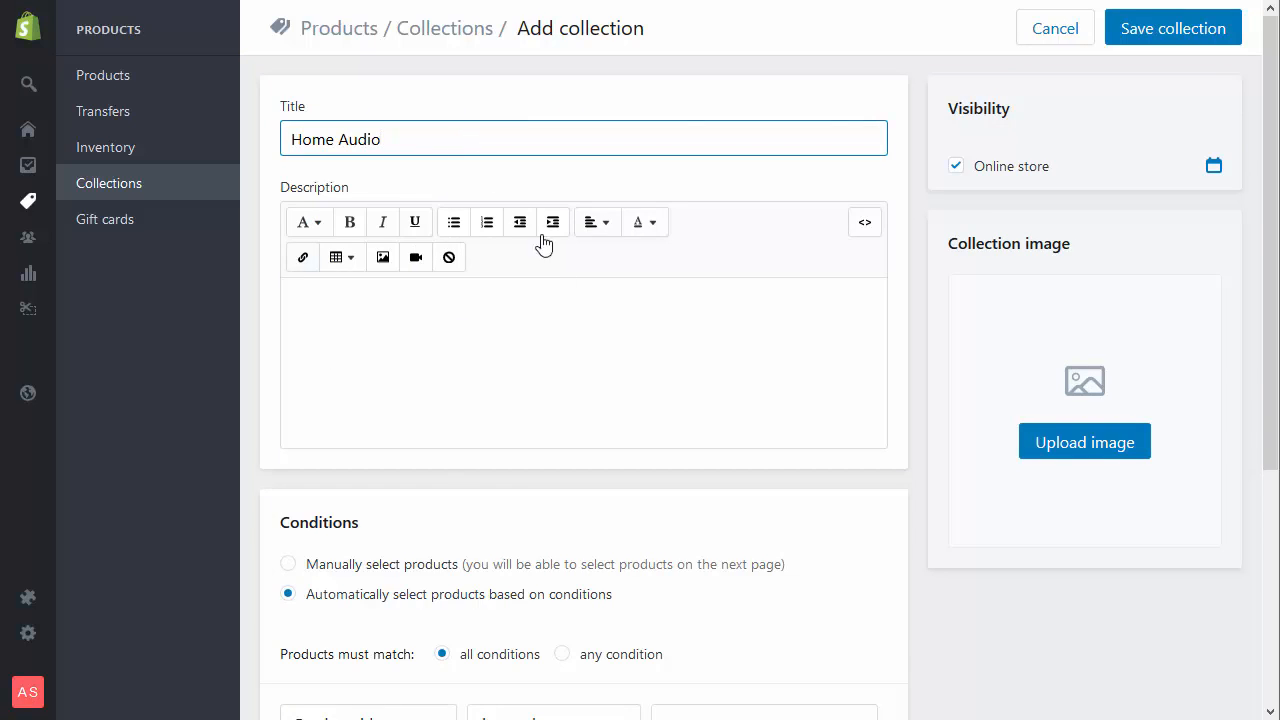
{"action": "left_click", "coordinate": [411, 566]}
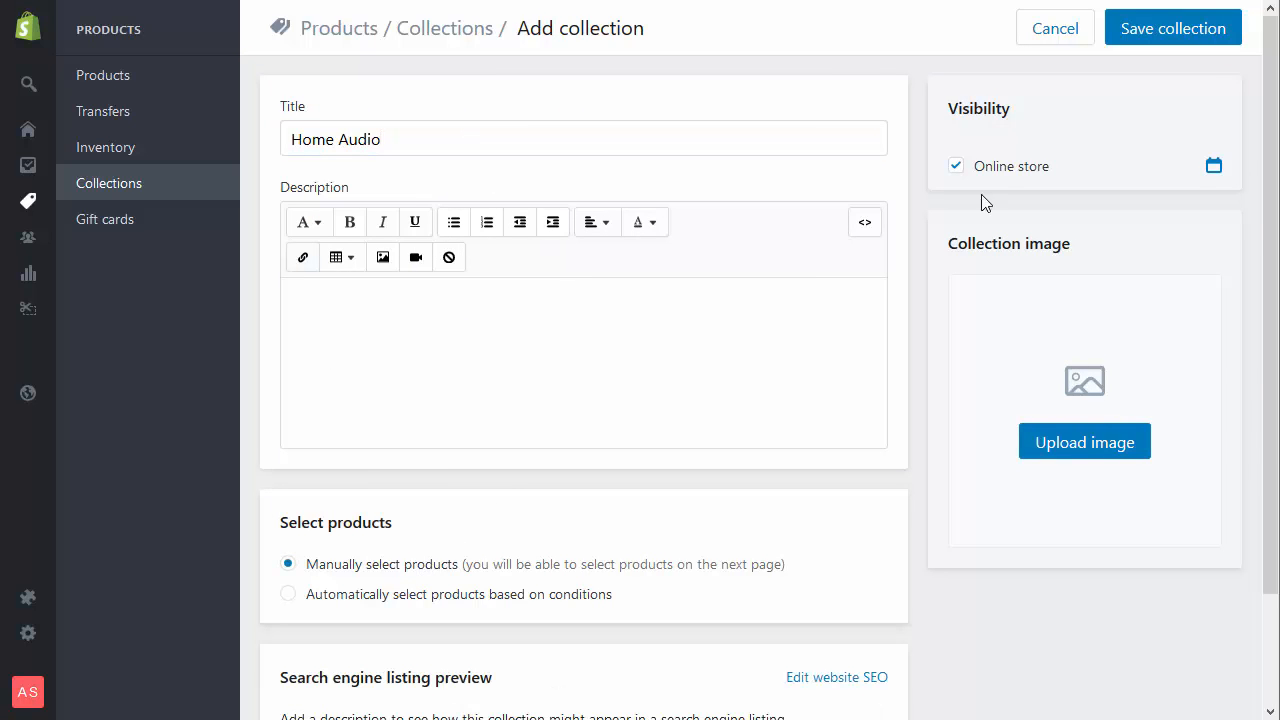
{"action": "left_click", "coordinate": [1145, 31]}
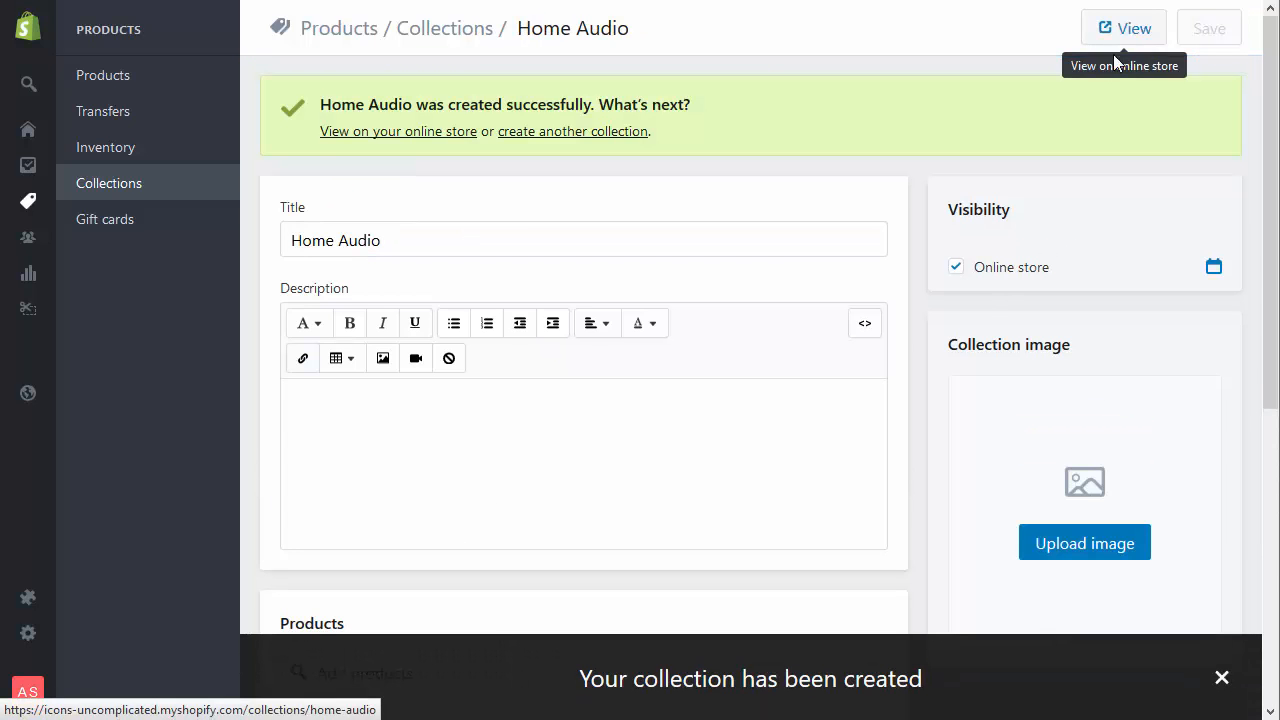
Open the Categories navigation menu for editing and link its Photography item to the Photography collection
{"action": "mouse_move", "coordinate": [49, 331]}
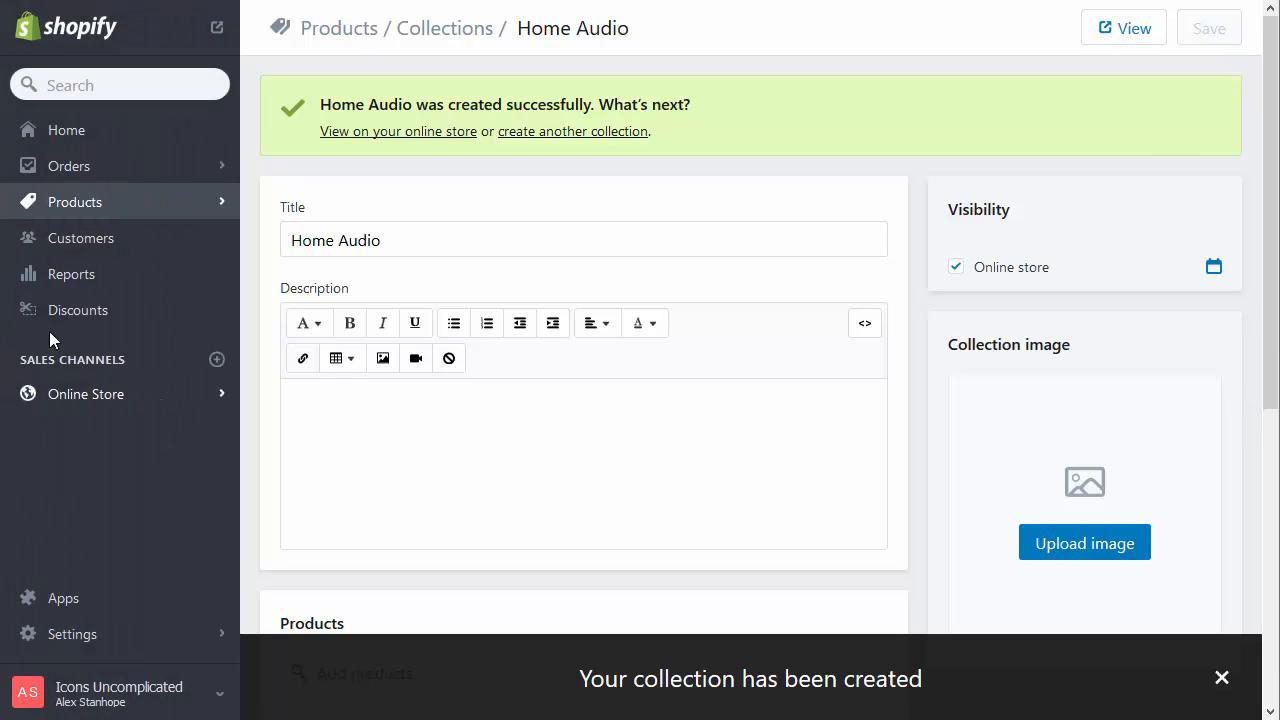
{"action": "left_click", "coordinate": [88, 396]}
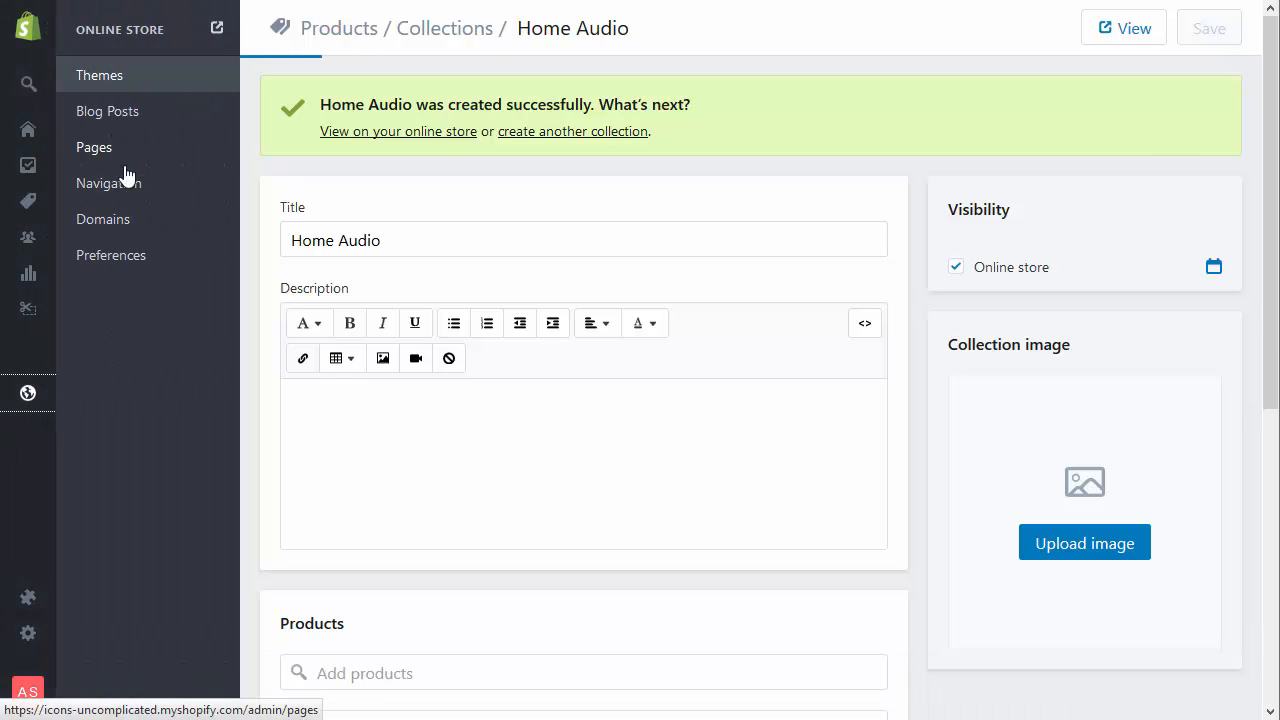
{"action": "left_click", "coordinate": [122, 188]}
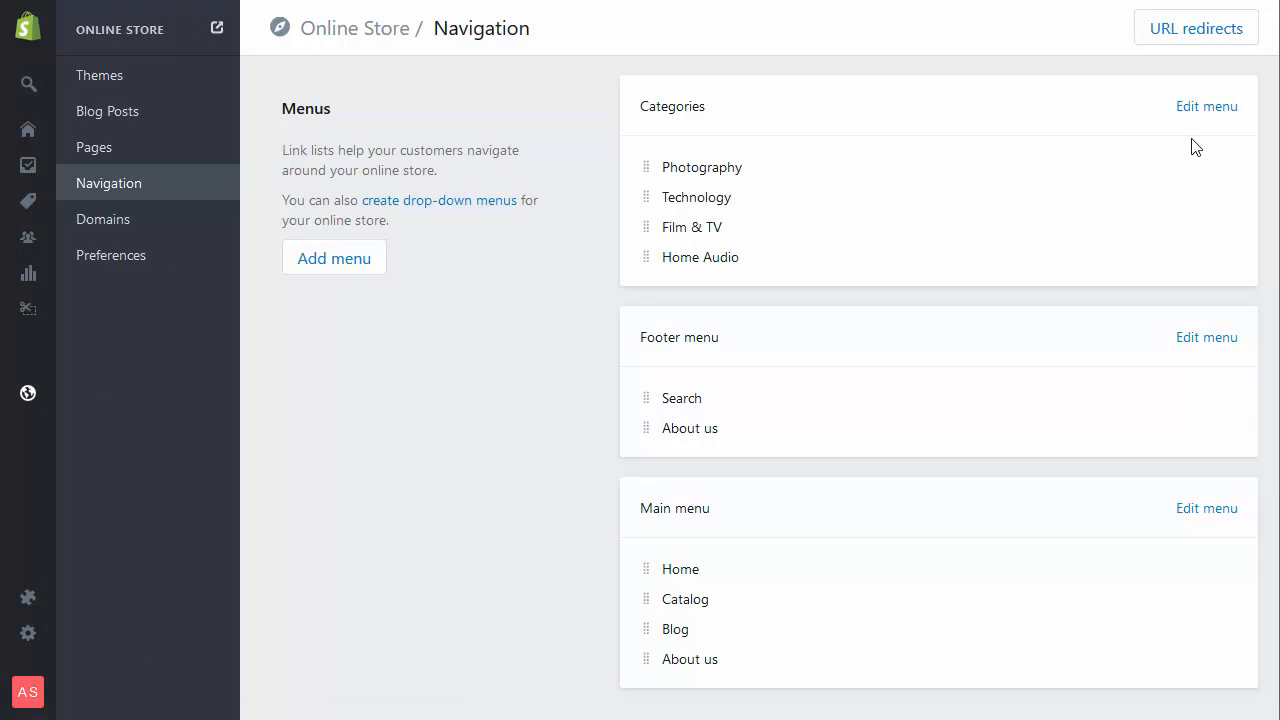
{"action": "left_click", "coordinate": [1204, 110]}
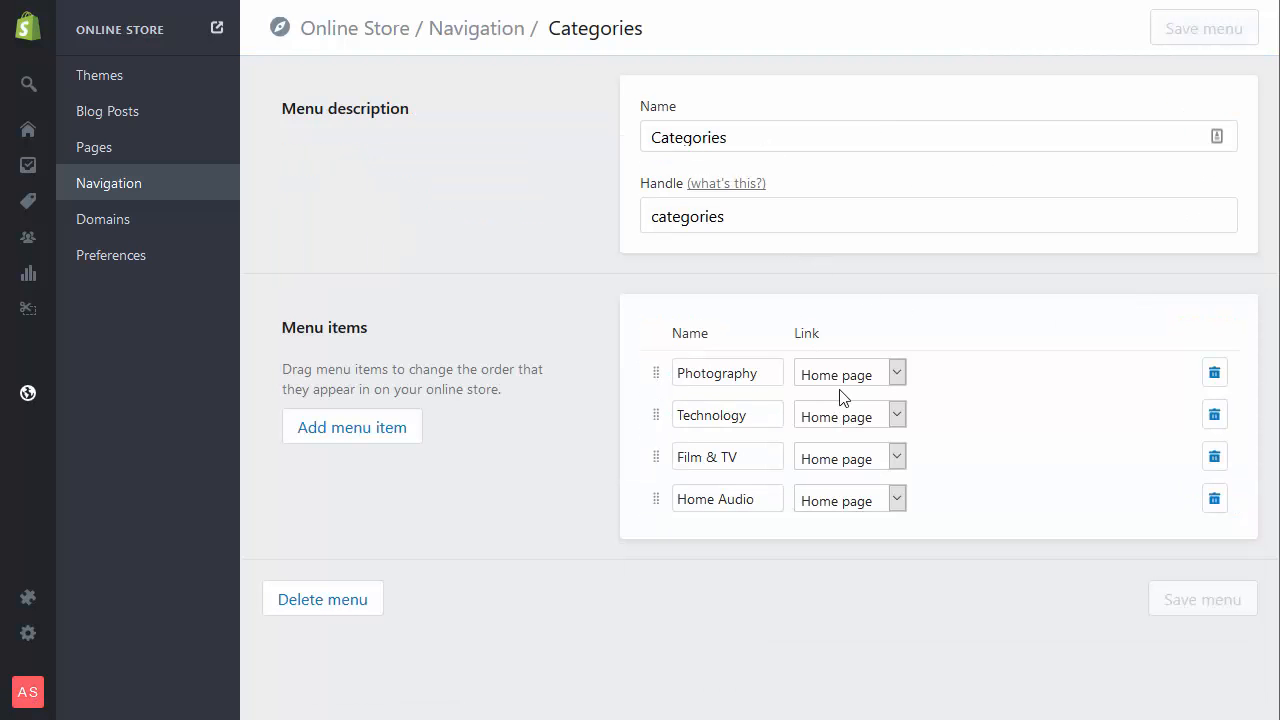
{"action": "left_click", "coordinate": [839, 376]}
{"action": "left_click", "coordinate": [833, 418]}
{"action": "left_click", "coordinate": [948, 387]}
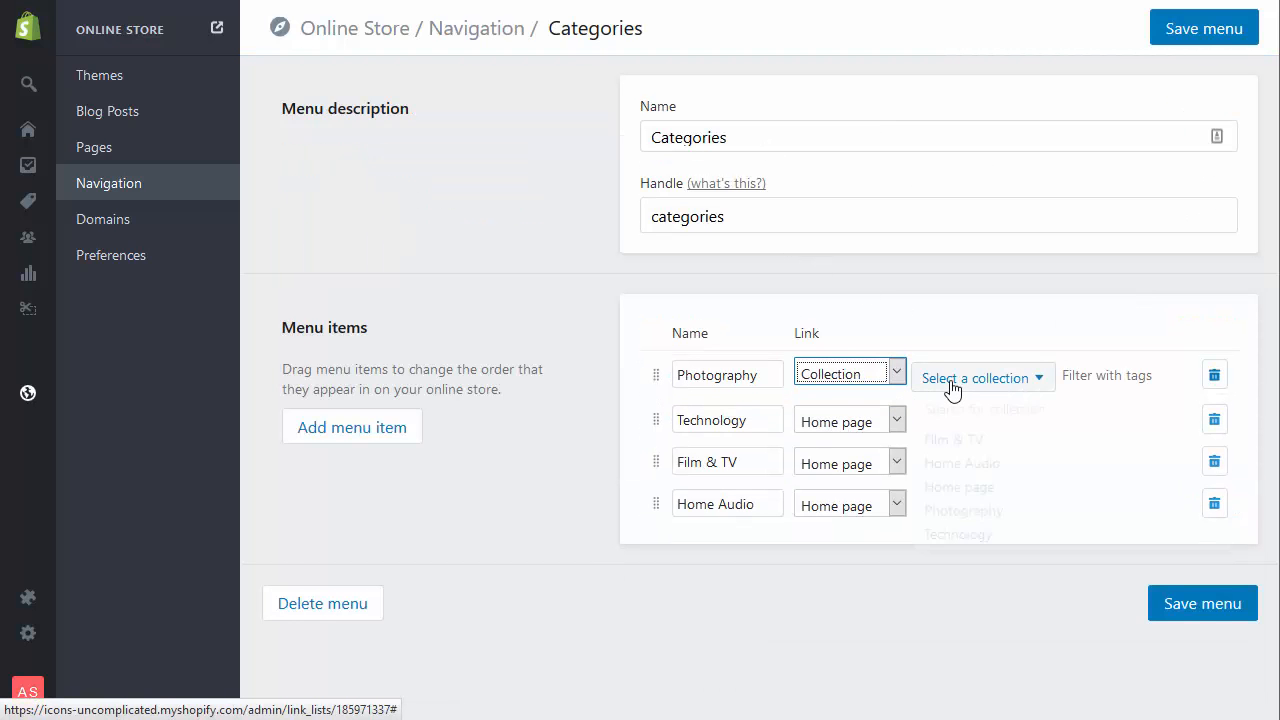
{"action": "left_click", "coordinate": [962, 522]}
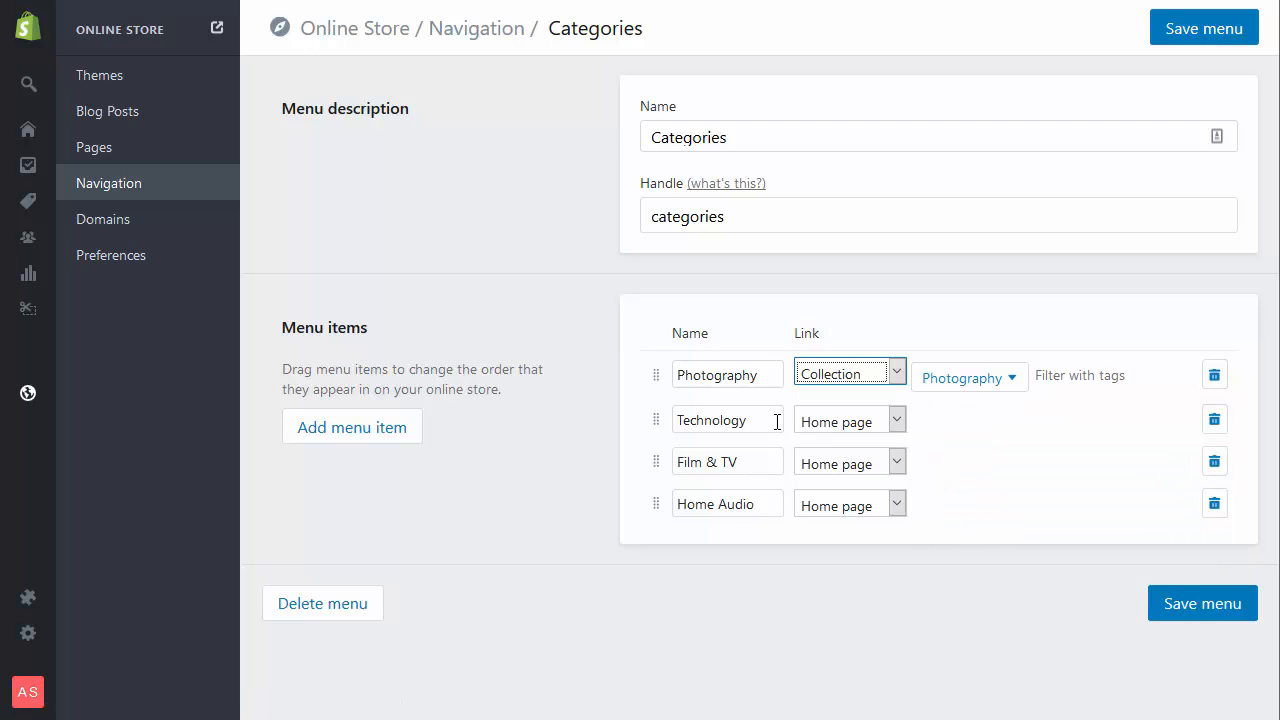
Set the link type of the Technology, Film & TV and Home Audio menu items to Collection
{"action": "left_click", "coordinate": [835, 421]}
{"action": "left_click", "coordinate": [834, 464]}
{"action": "left_click", "coordinate": [856, 468]}
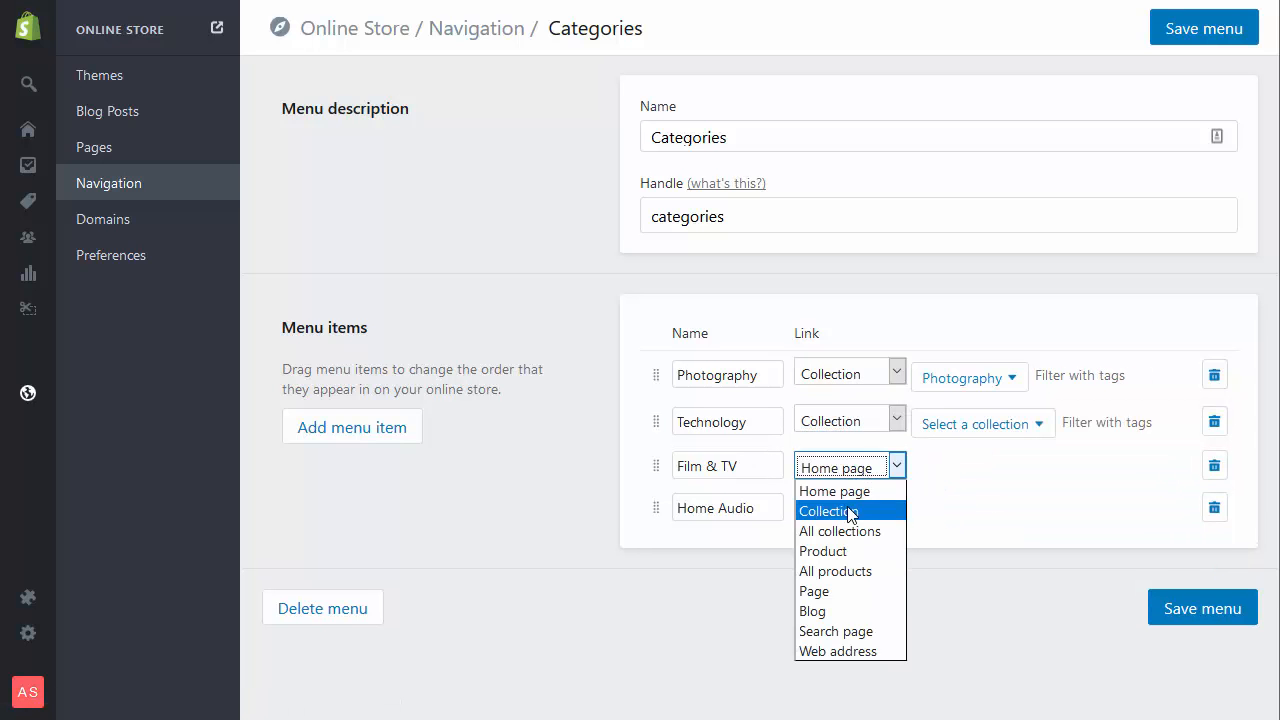
{"action": "left_click", "coordinate": [846, 511]}
{"action": "left_click", "coordinate": [846, 513]}
{"action": "left_click", "coordinate": [851, 557]}
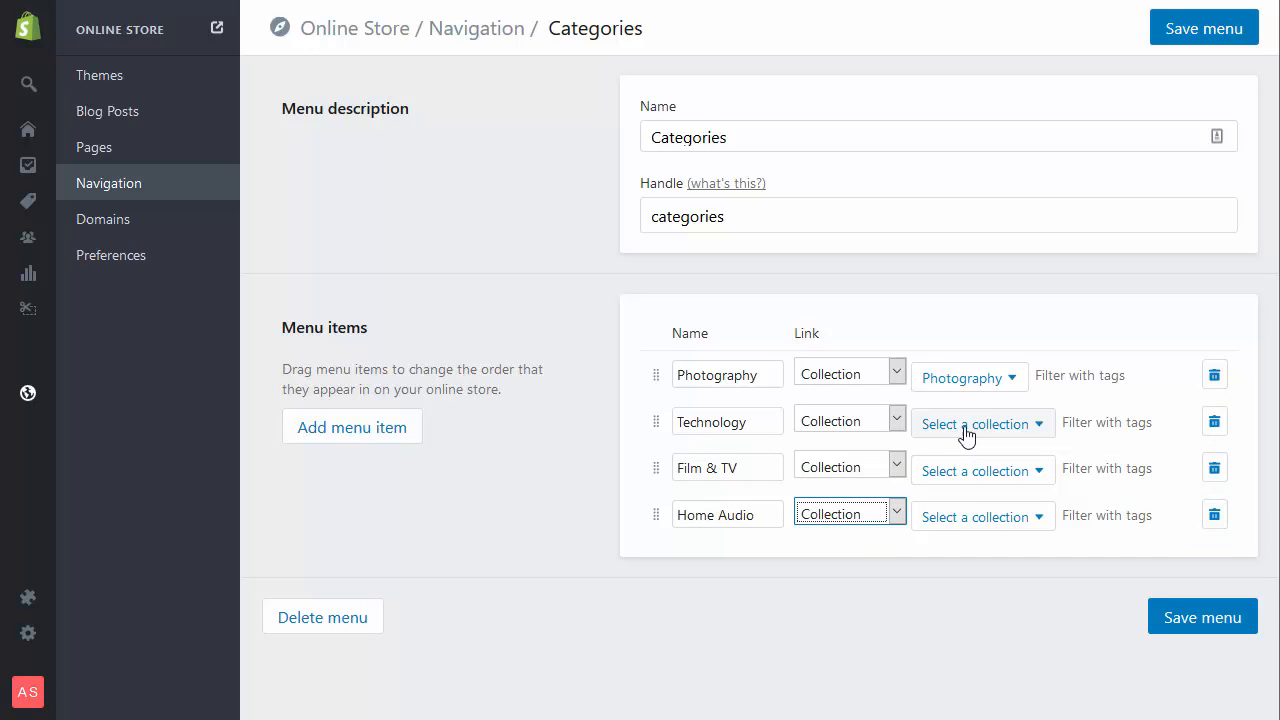
Link the Technology and Film & TV menu items to the collections of the same names
{"action": "left_click", "coordinate": [966, 424]}
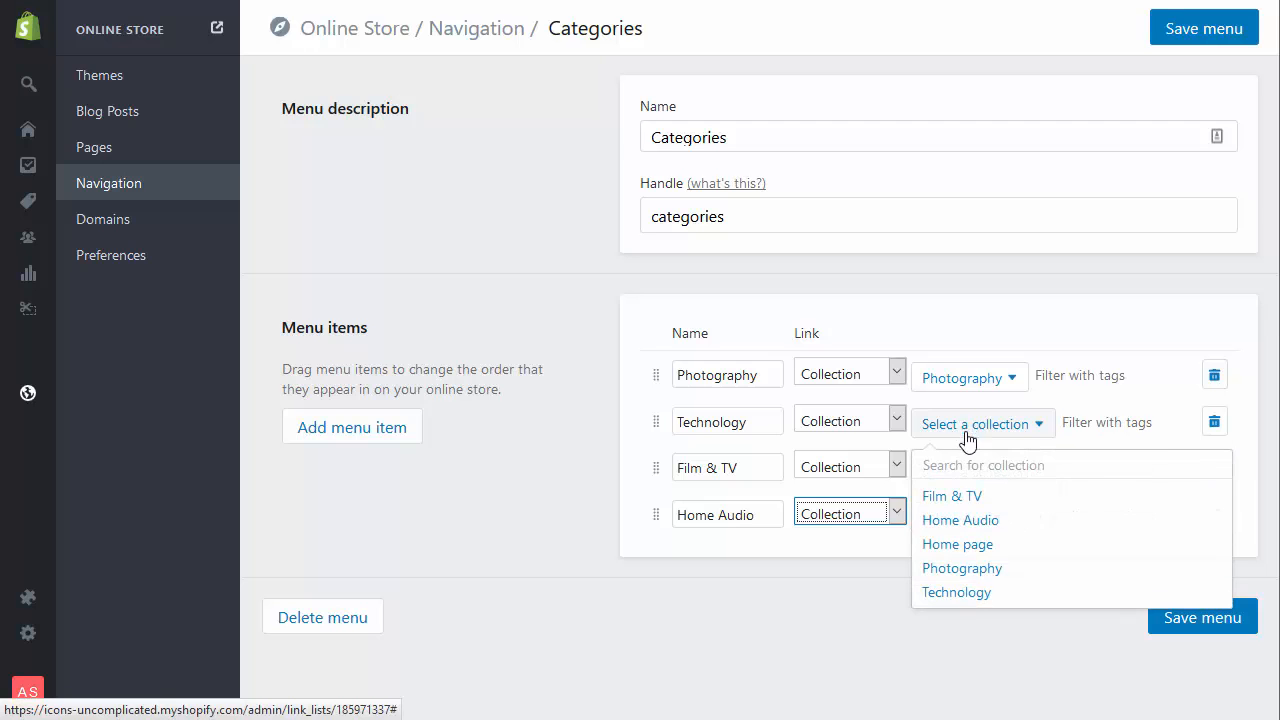
{"action": "left_click", "coordinate": [962, 592]}
{"action": "left_click", "coordinate": [876, 477]}
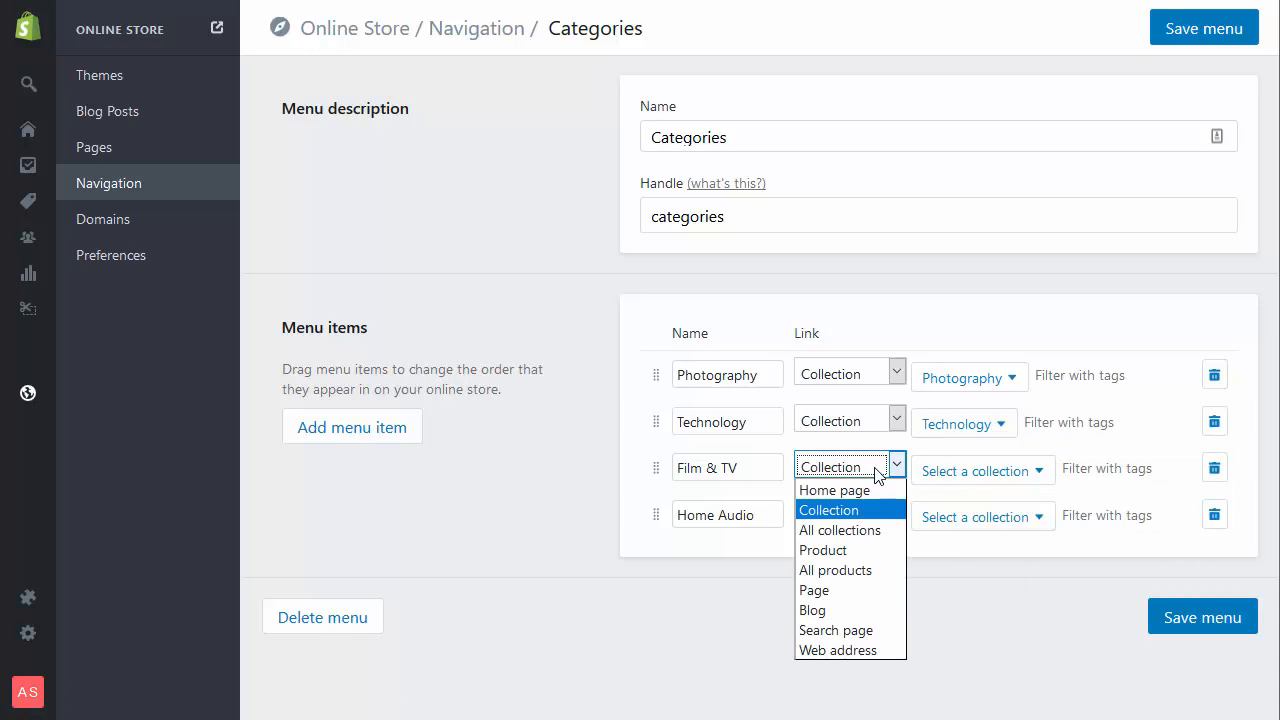
{"action": "left_click", "coordinate": [830, 510]}
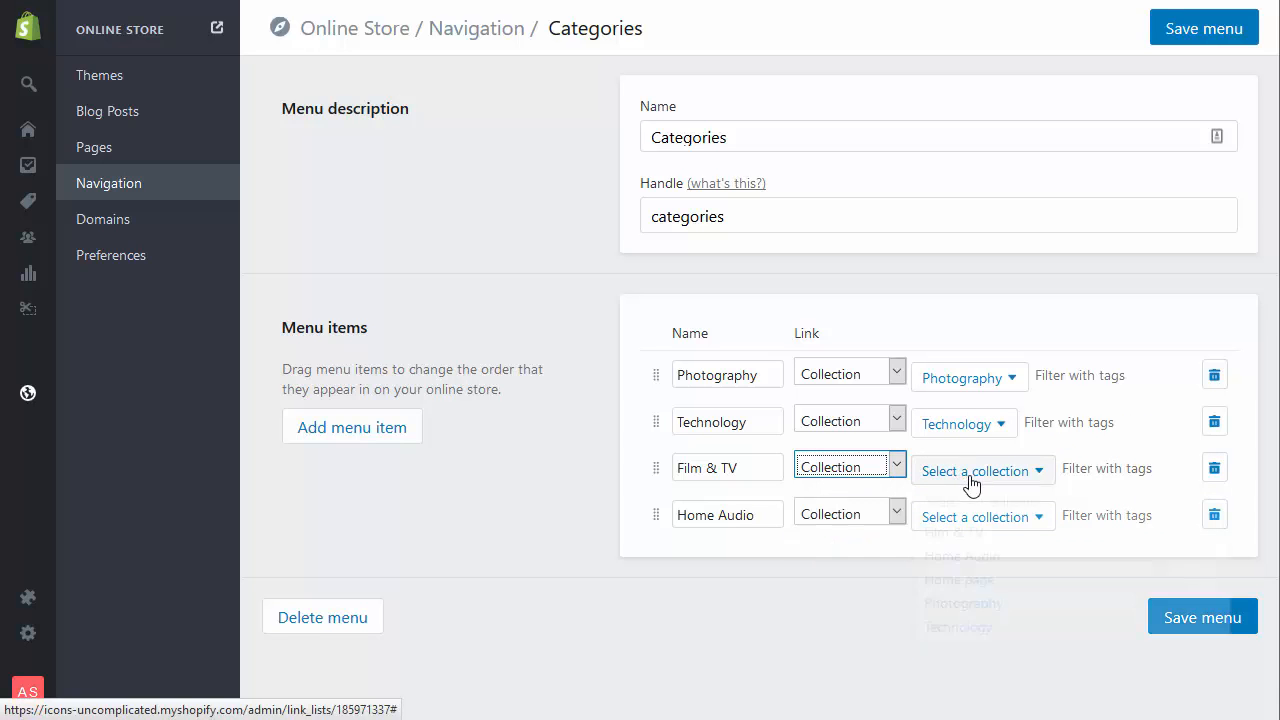
{"action": "left_click", "coordinate": [966, 471]}
{"action": "left_click", "coordinate": [943, 543]}
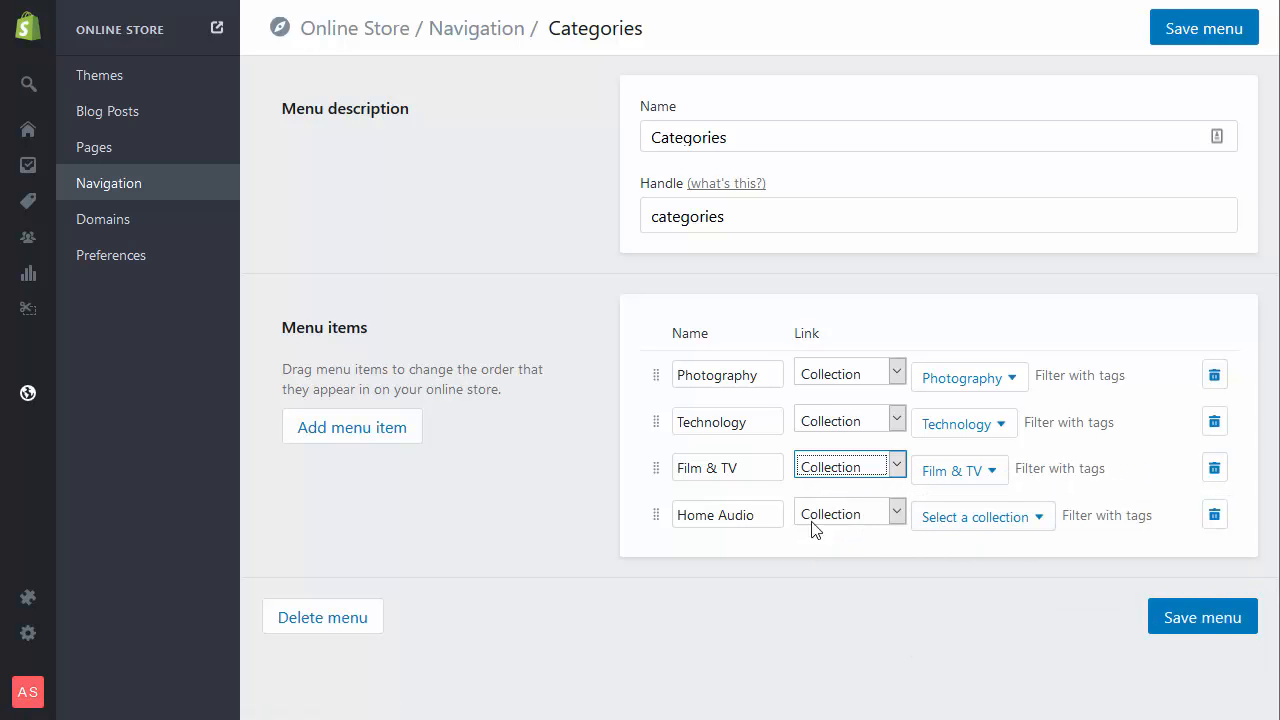
Link the Home Audio item to the Home Audio collection, save the Categories menu and return to the navigation overview
{"action": "left_click", "coordinate": [1004, 528]}
{"action": "left_click", "coordinate": [963, 613]}
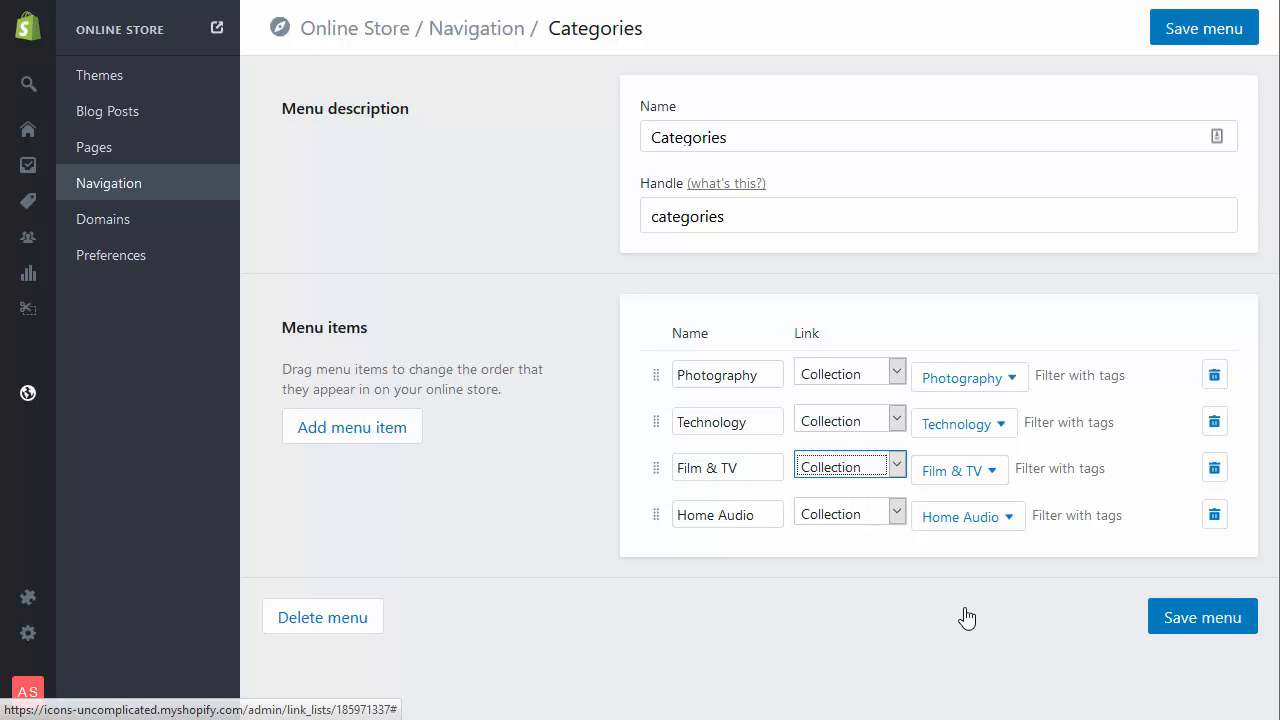
{"action": "left_click", "coordinate": [1187, 40]}
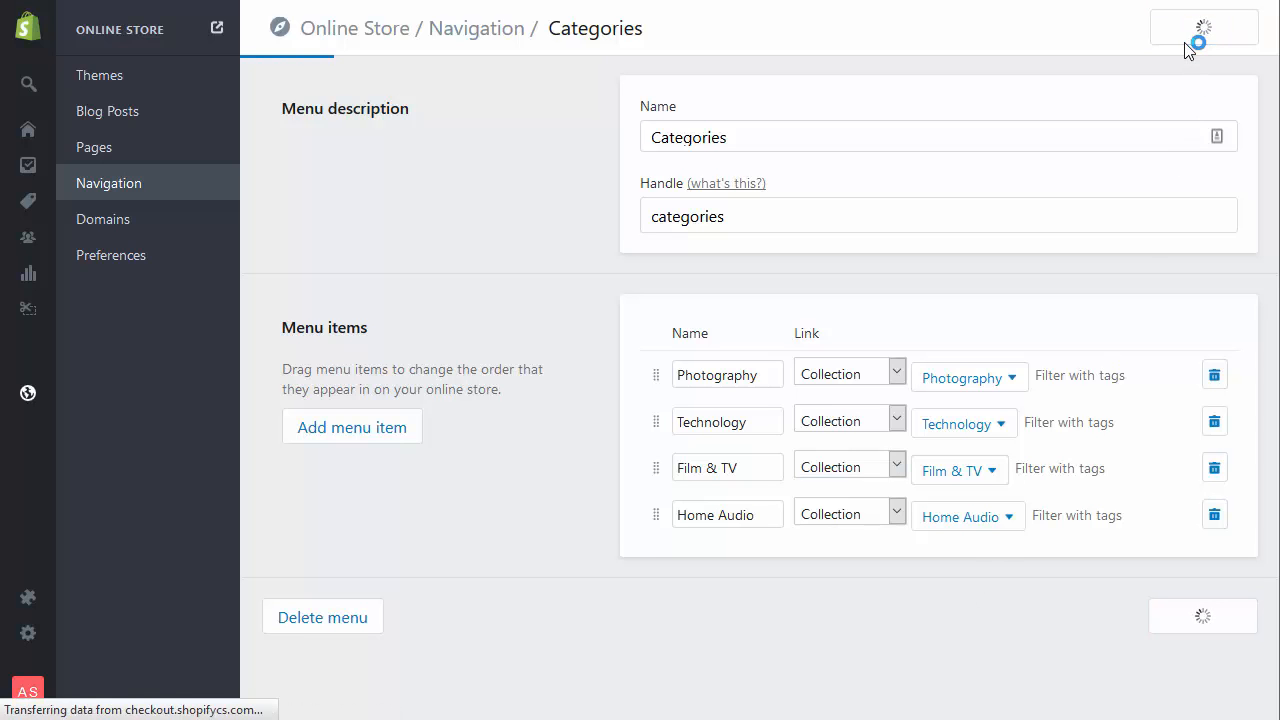
{"action": "left_click", "coordinate": [100, 186]}
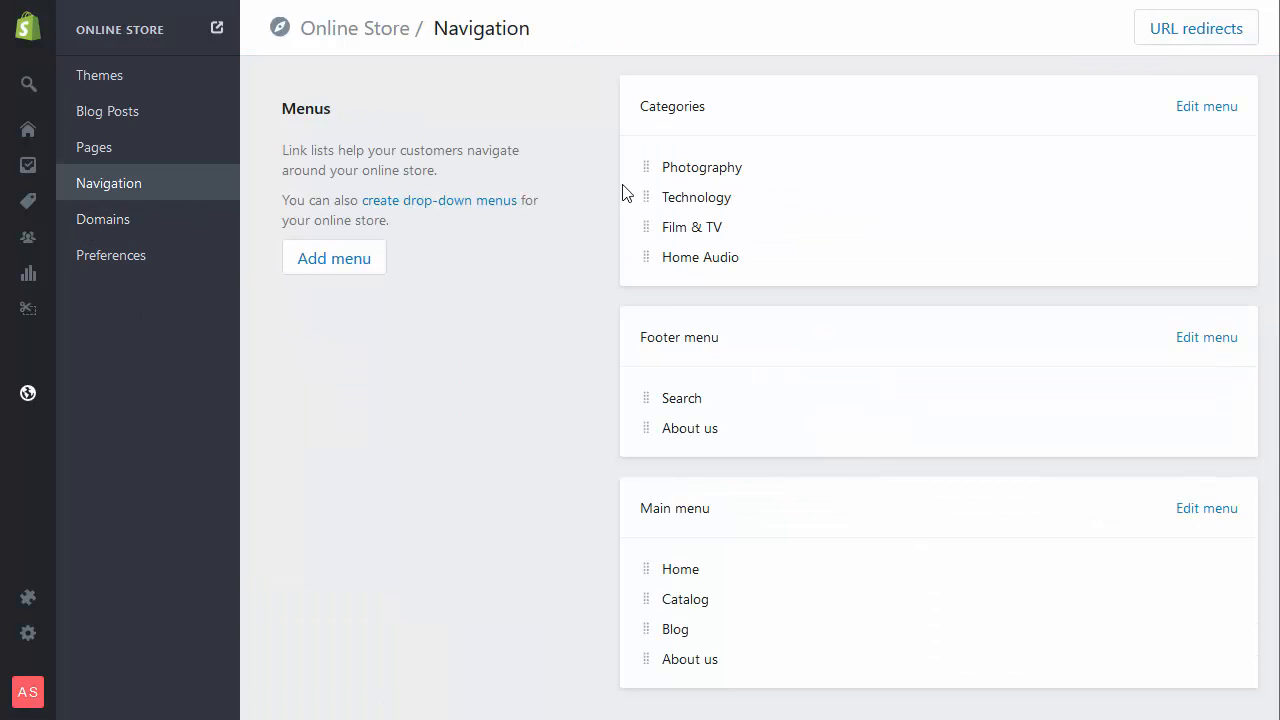
In the Sub-category Icons Uncomplicated app, refresh the current category list and set the category top-level to Categories
{"action": "left_click", "coordinate": [32, 603]}
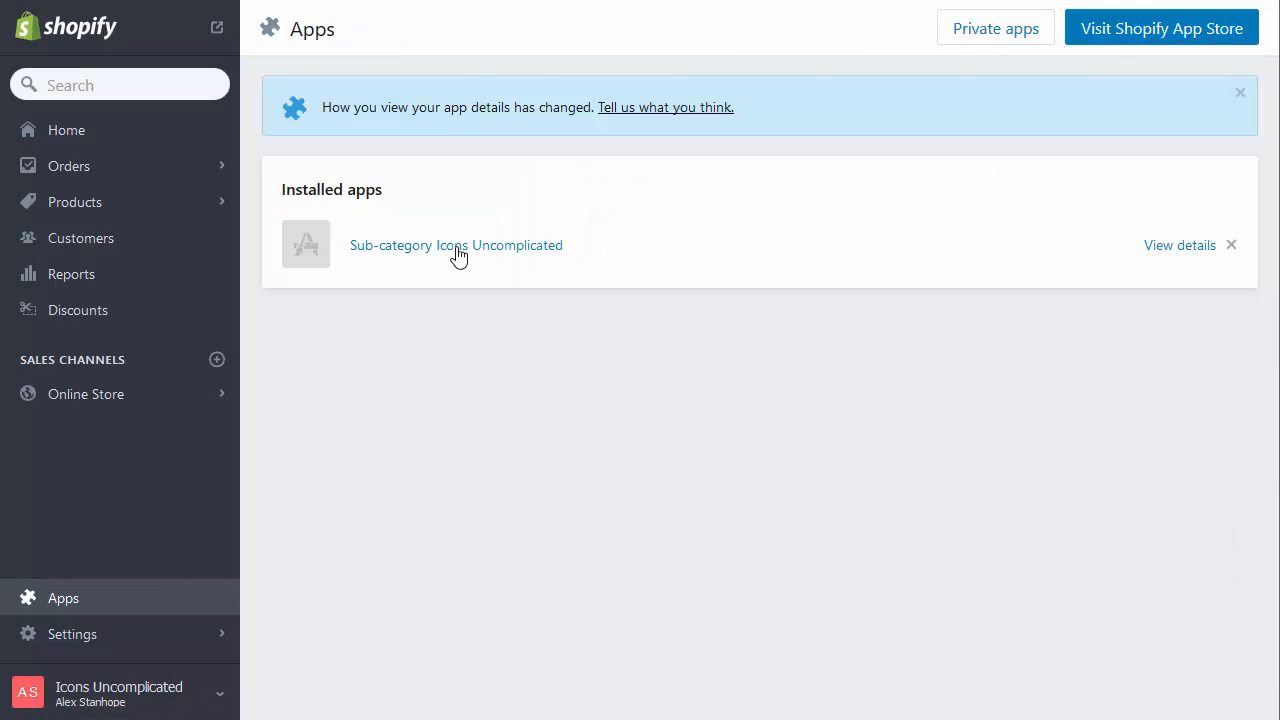
{"action": "left_click", "coordinate": [458, 248]}
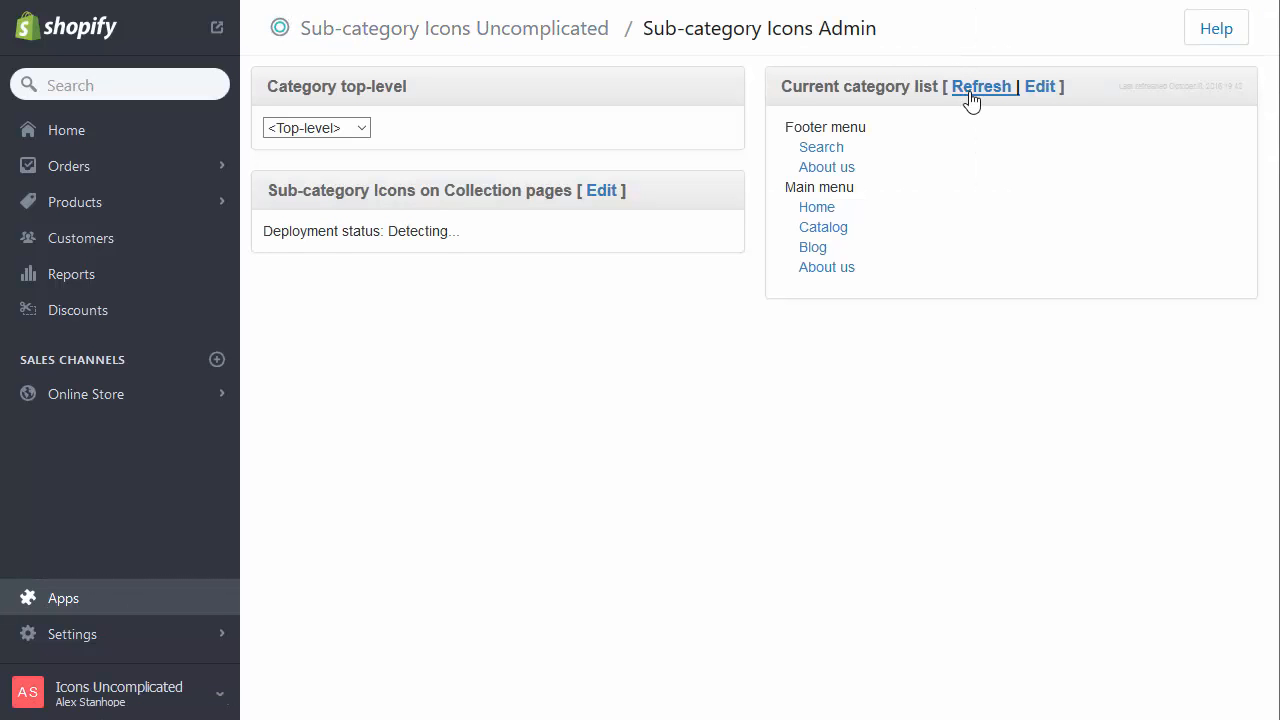
{"action": "left_click", "coordinate": [968, 89]}
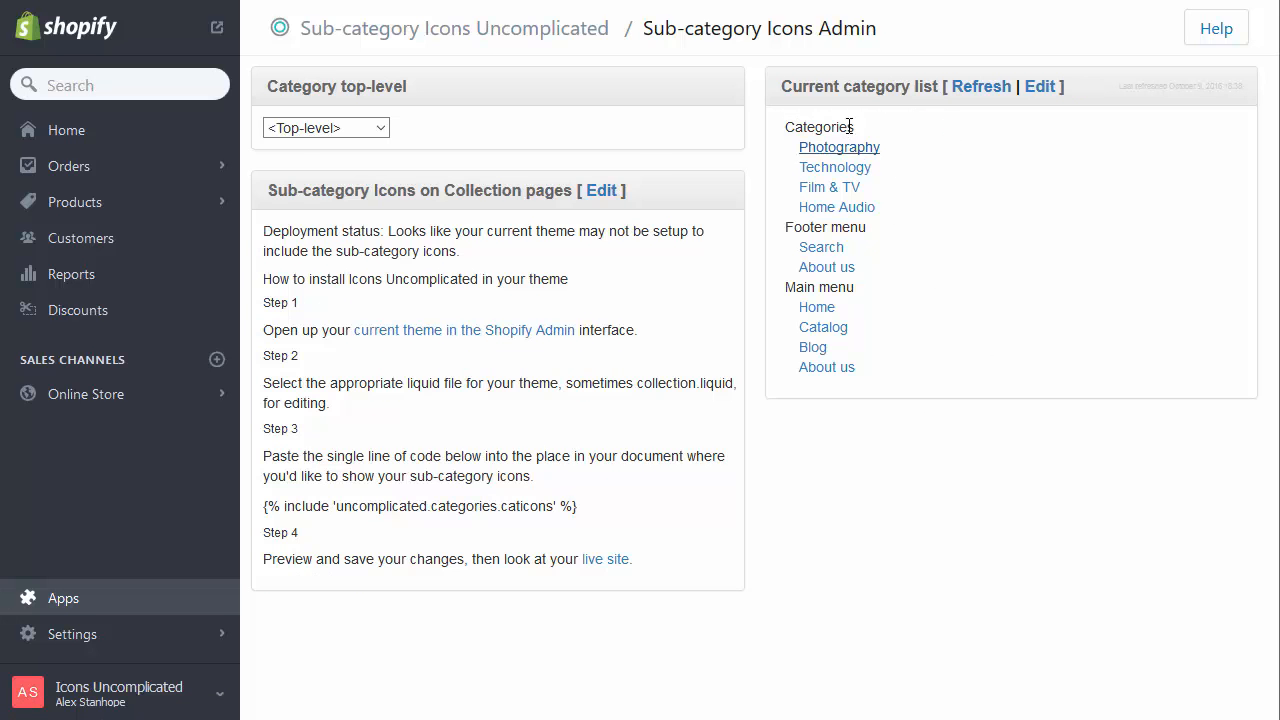
{"action": "left_click", "coordinate": [330, 131]}
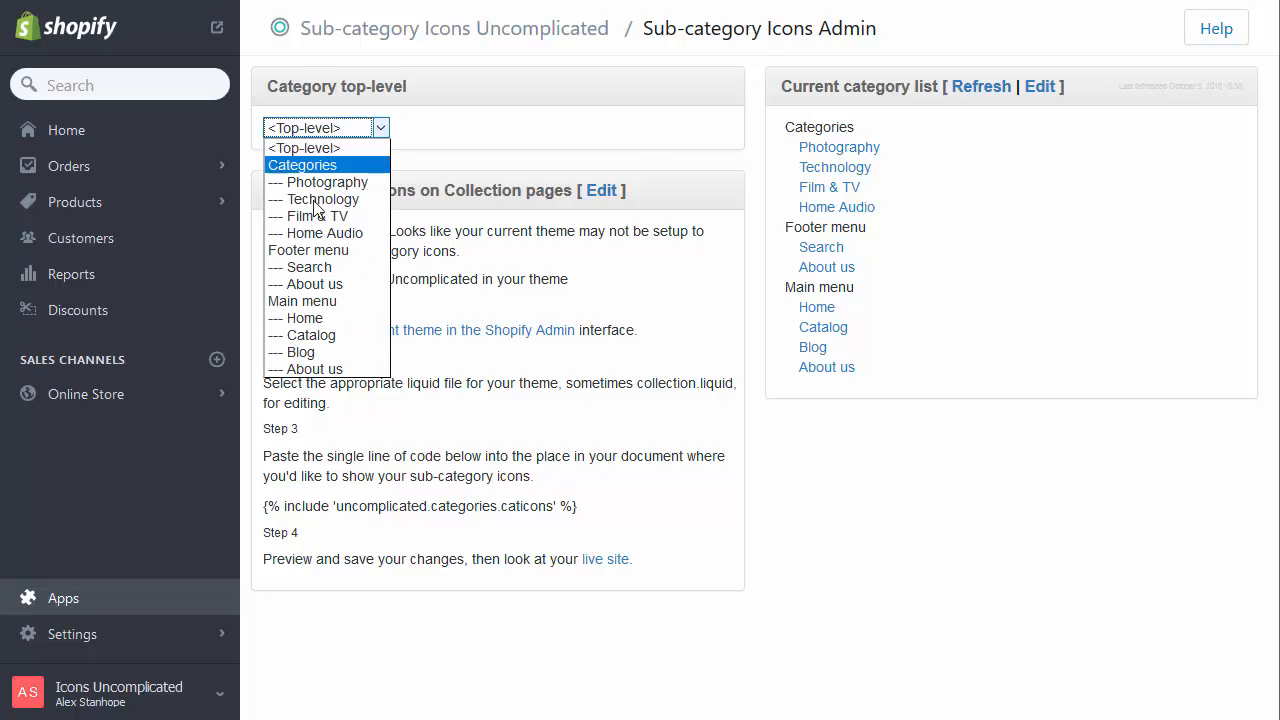
{"action": "left_click", "coordinate": [303, 166]}
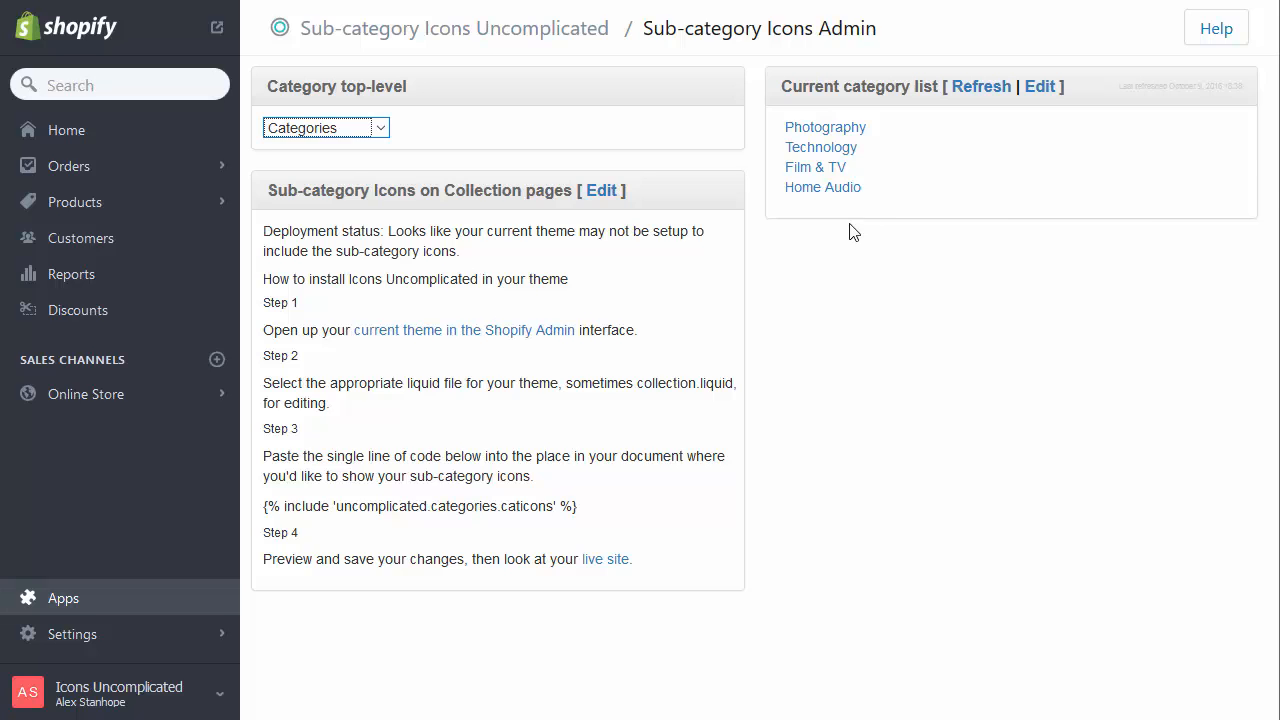
Start a new navigation menu in the online store and name it Technology
{"action": "left_click", "coordinate": [85, 398]}
{"action": "left_click", "coordinate": [117, 189]}
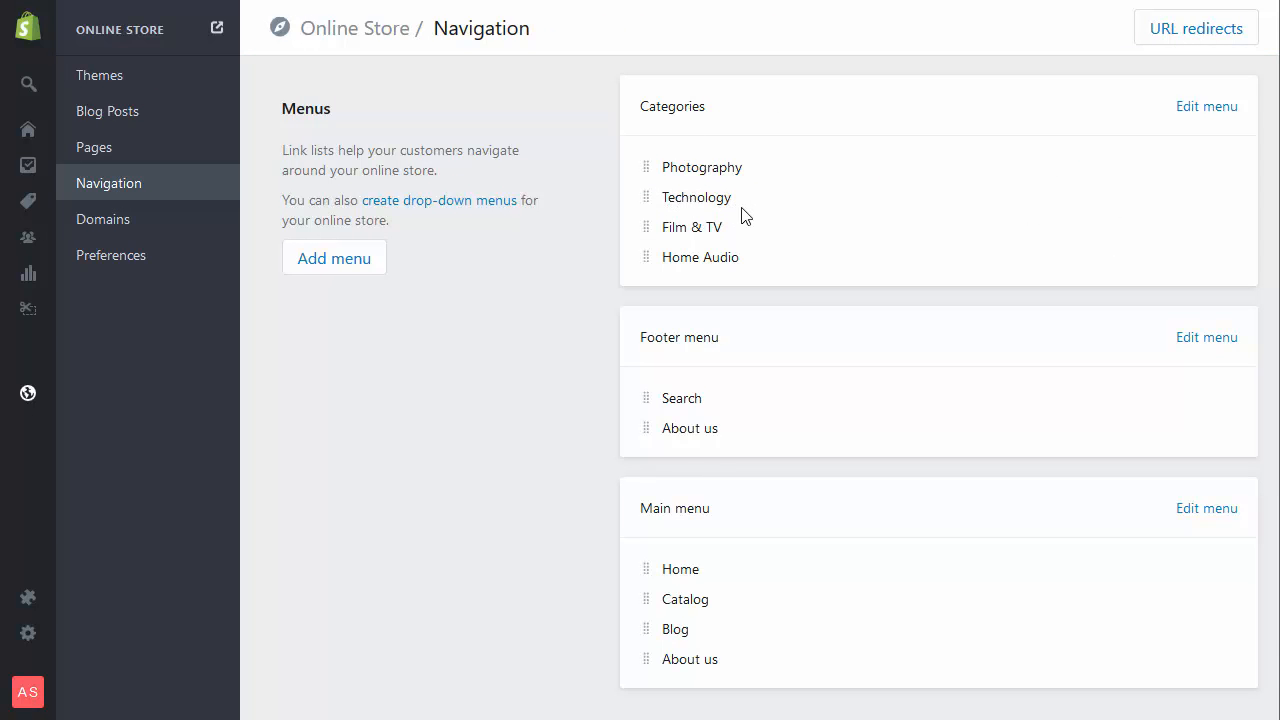
{"action": "left_click", "coordinate": [344, 263]}
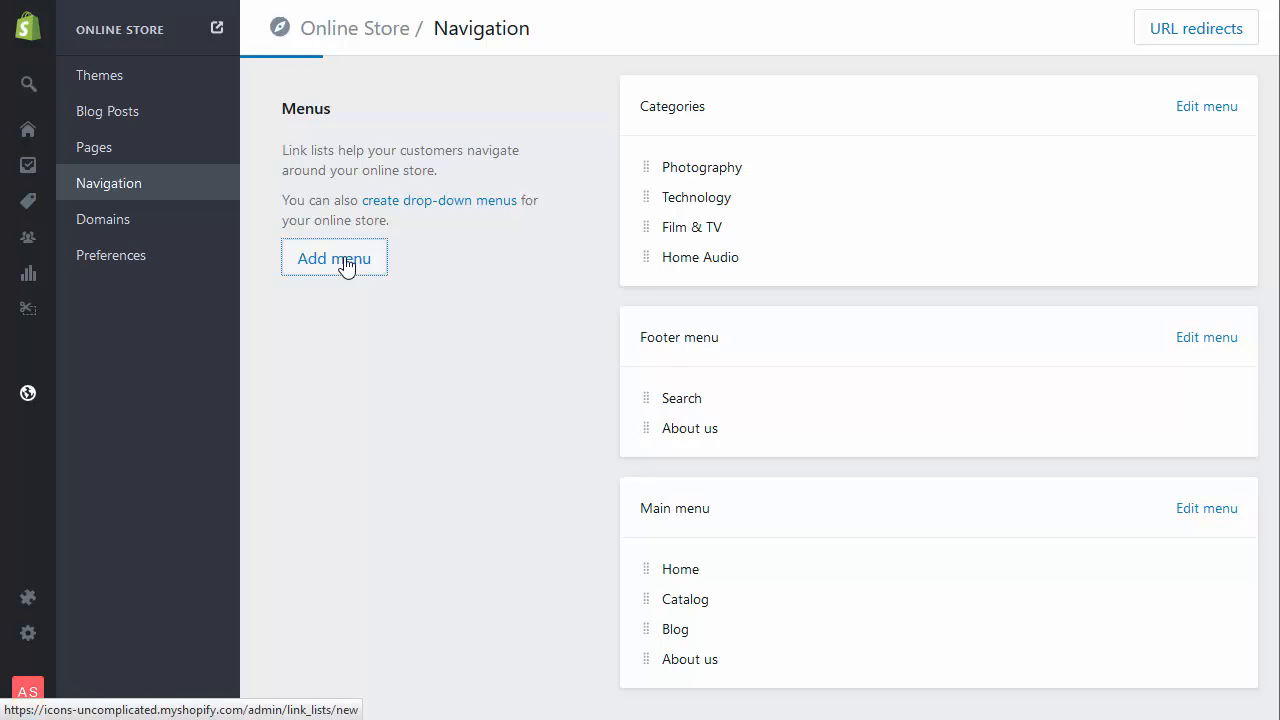
{"action": "left_click", "coordinate": [727, 137]}
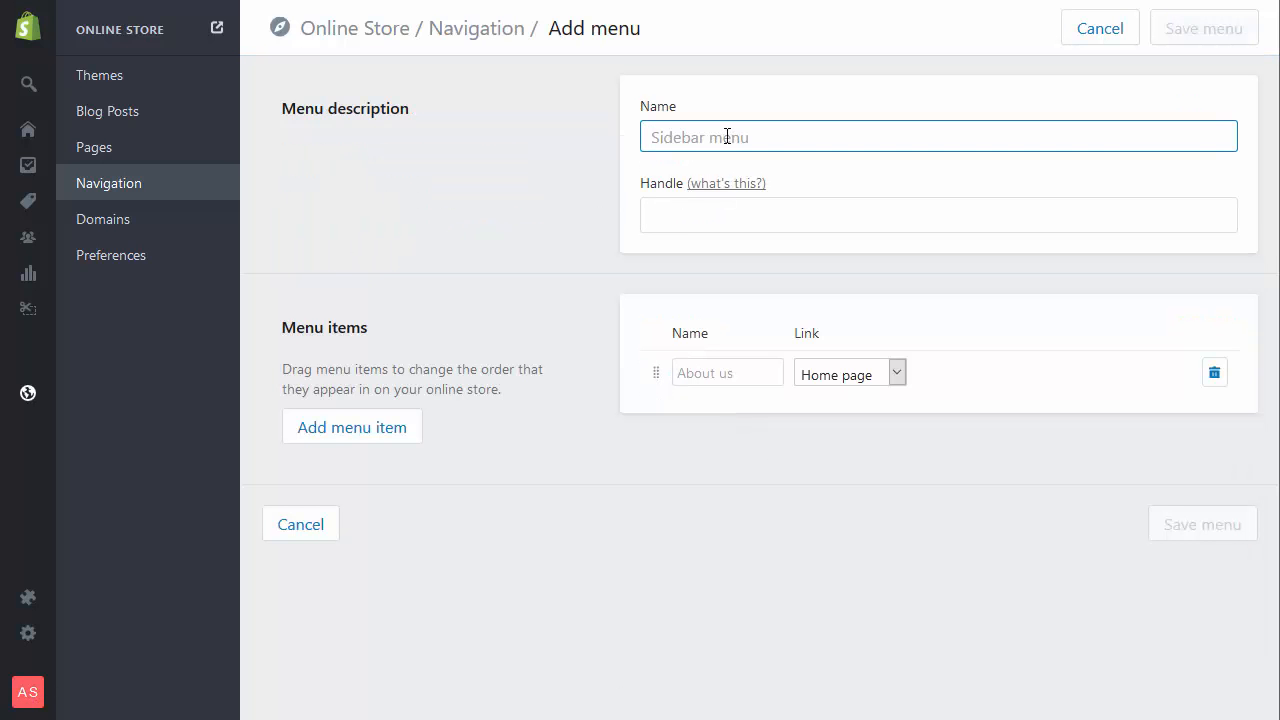
{"action": "type", "text": "Technology"}
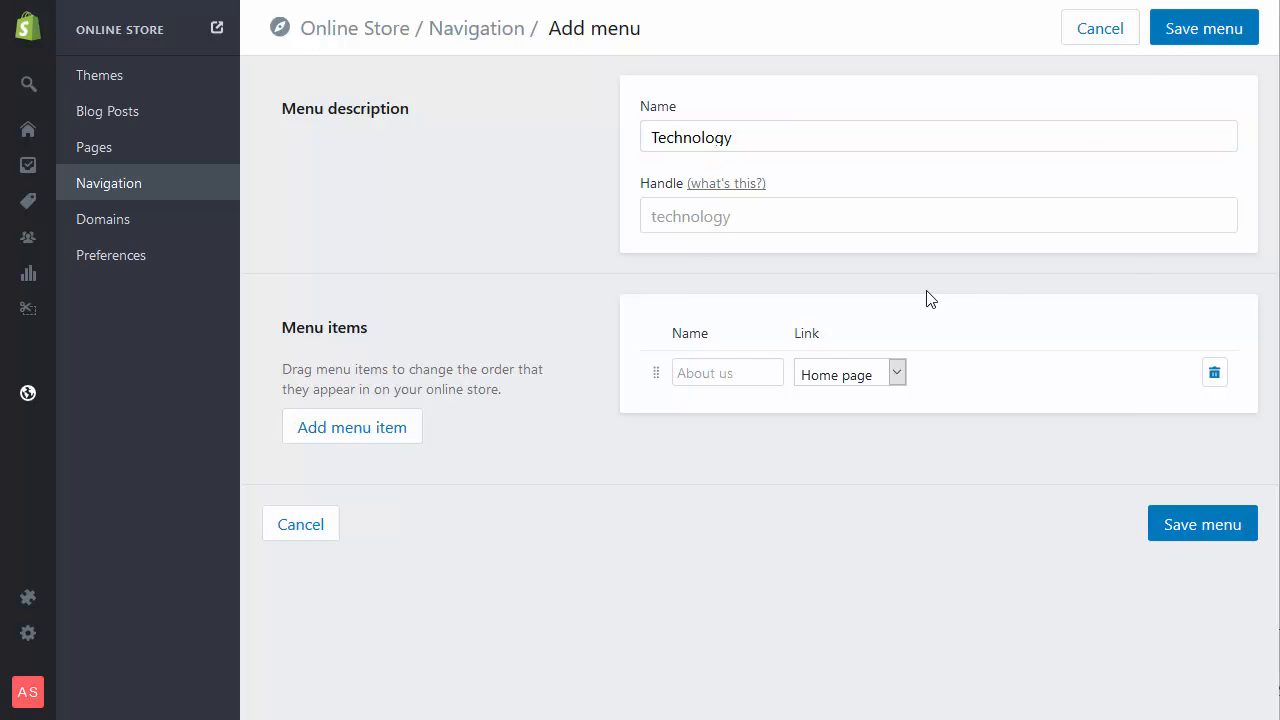
Give the Technology menu the items Computers, Mobile phones and Peripherals, and save the menu
{"action": "left_click", "coordinate": [711, 374]}
{"action": "type", "text": "Computers"}
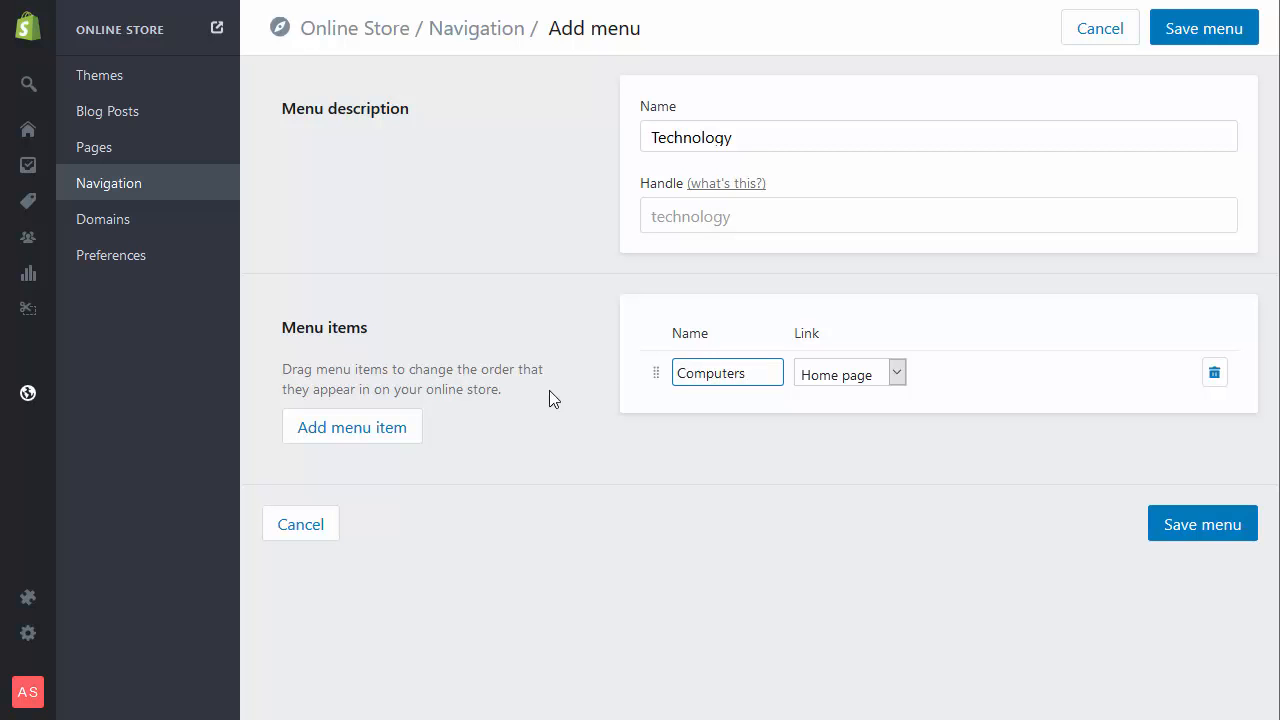
{"action": "left_click", "coordinate": [409, 425]}
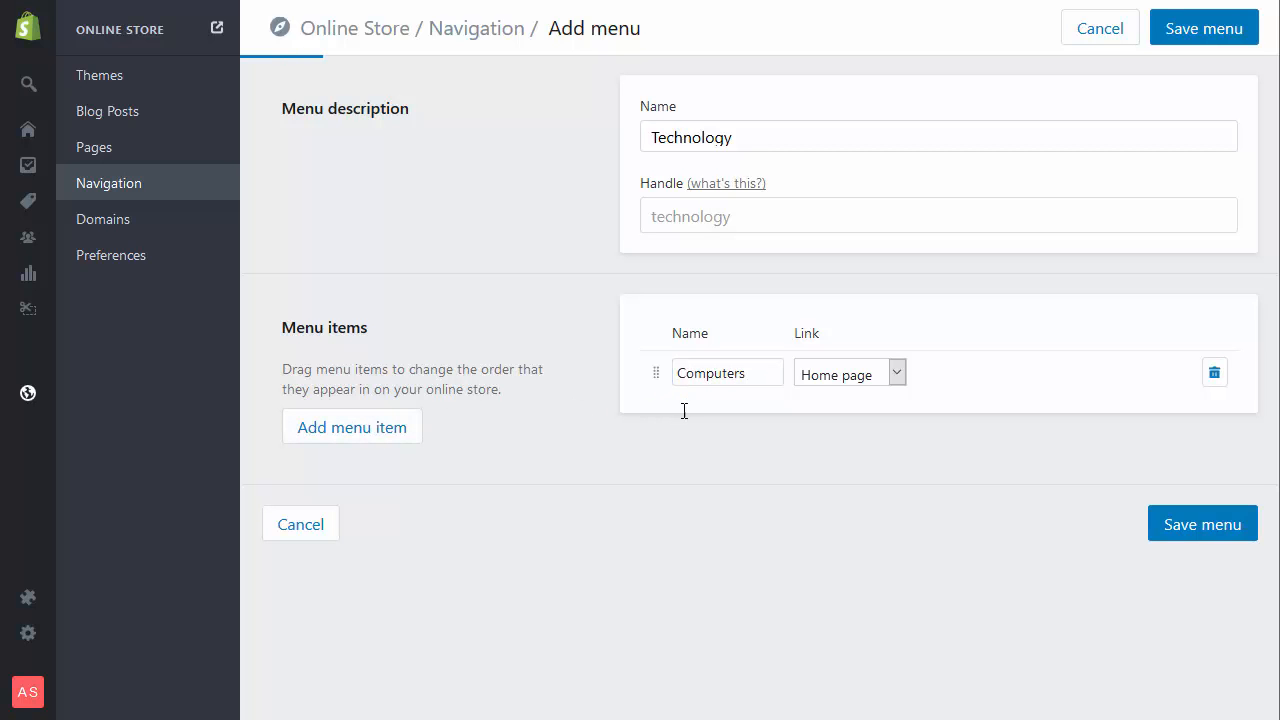
{"action": "type", "text": "Mobile PH"}
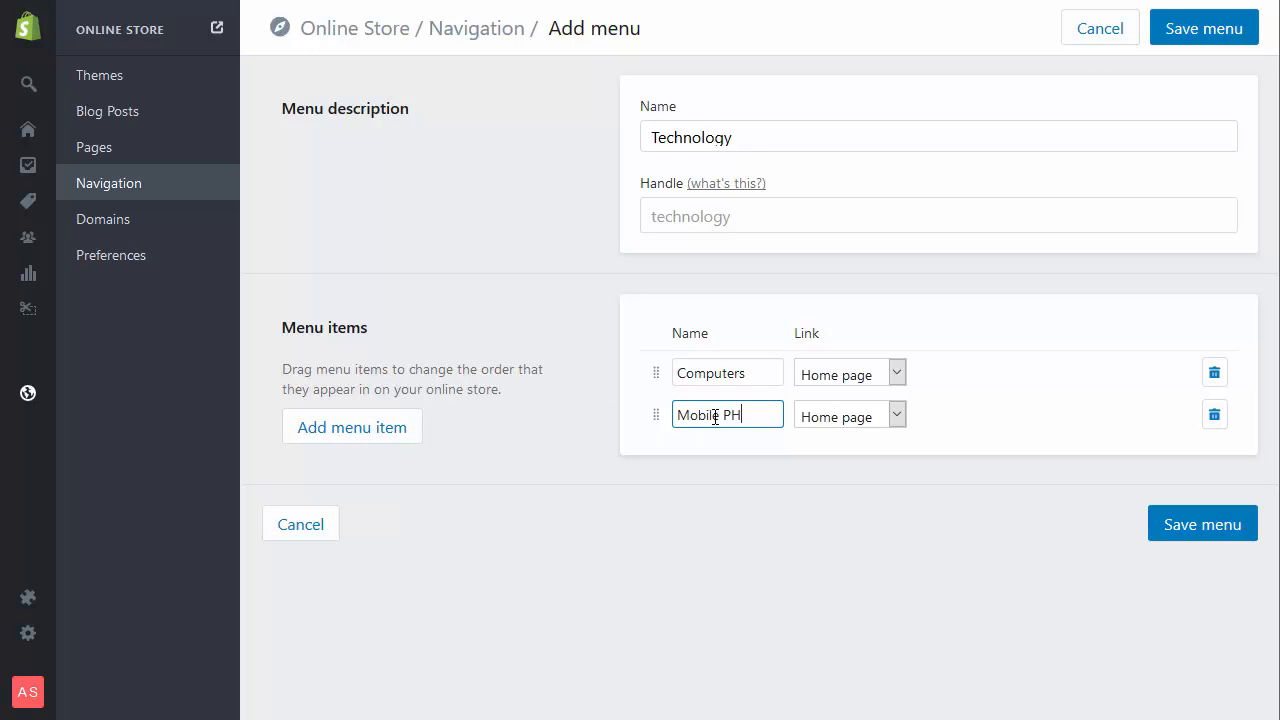
{"action": "type", "text": "ones"}
{"action": "key", "text": "shift+Right"}
{"action": "type", "text": "p"}
{"action": "left_click", "coordinate": [388, 425]}
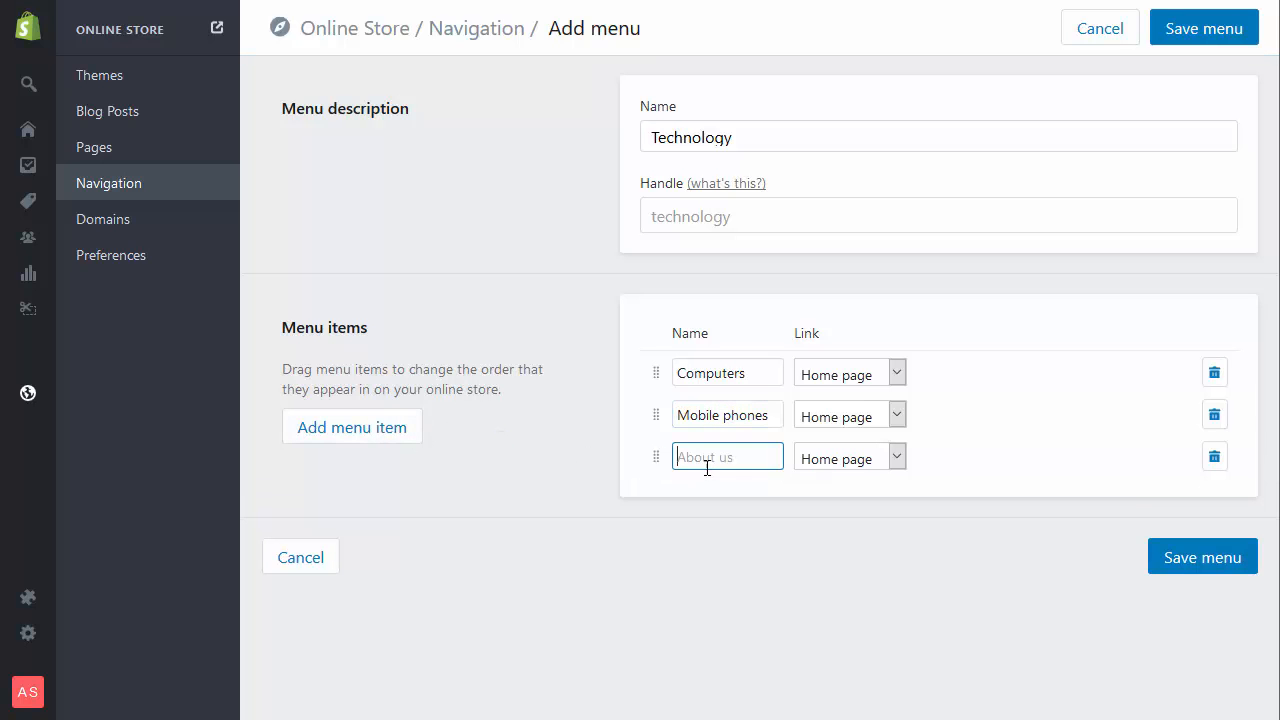
{"action": "type", "text": "Peripherals"}
{"action": "left_click", "coordinate": [1200, 557]}
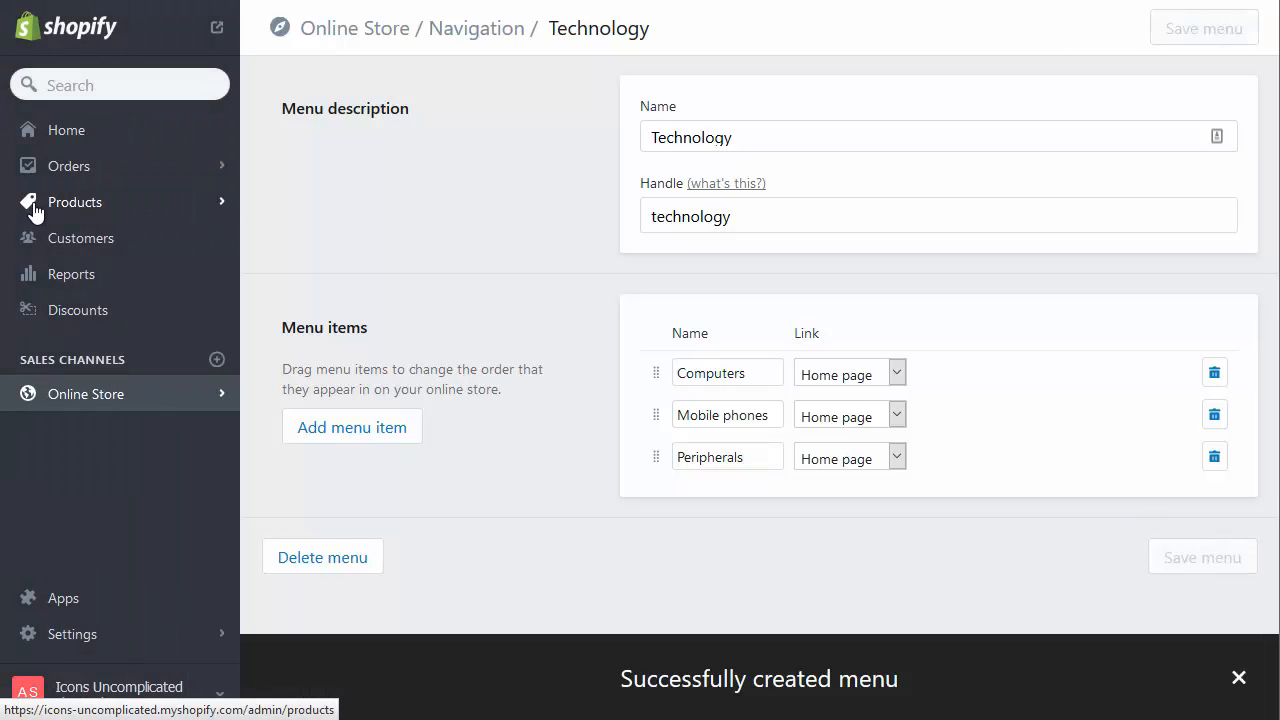
Start a new product collection titled Computers with manually selected products
{"action": "left_click", "coordinate": [58, 210]}
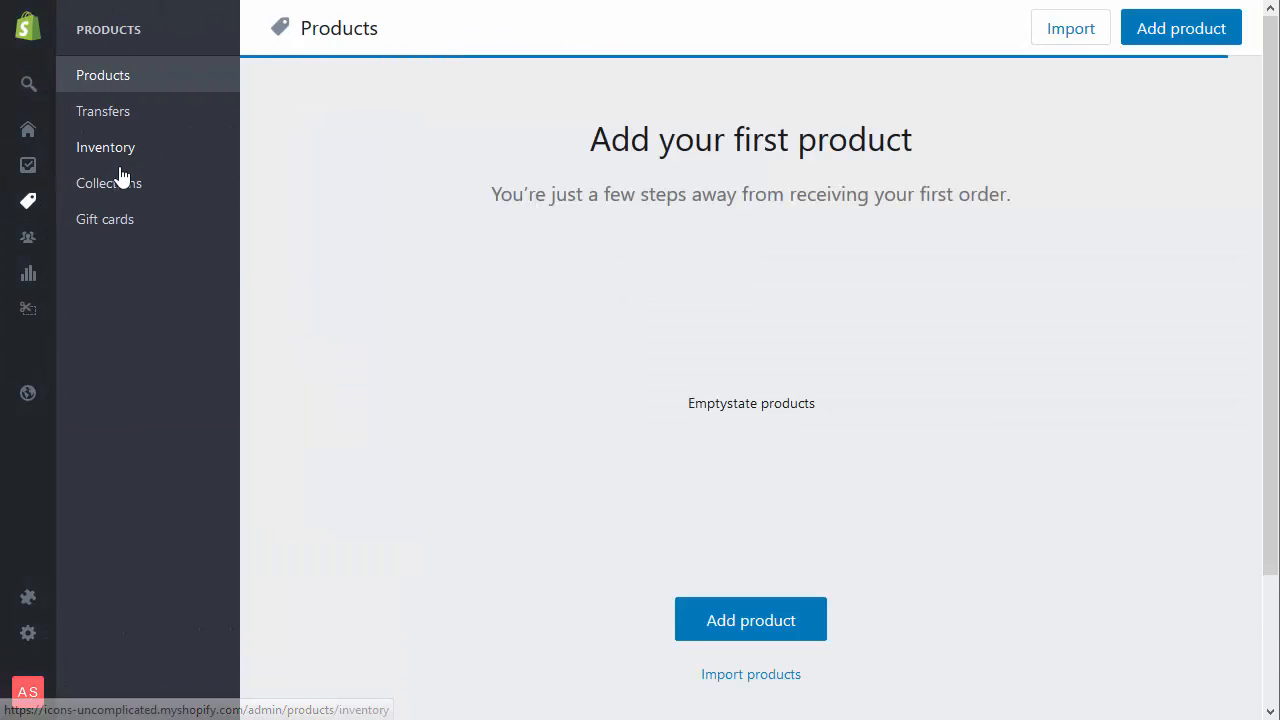
{"action": "left_click", "coordinate": [121, 188]}
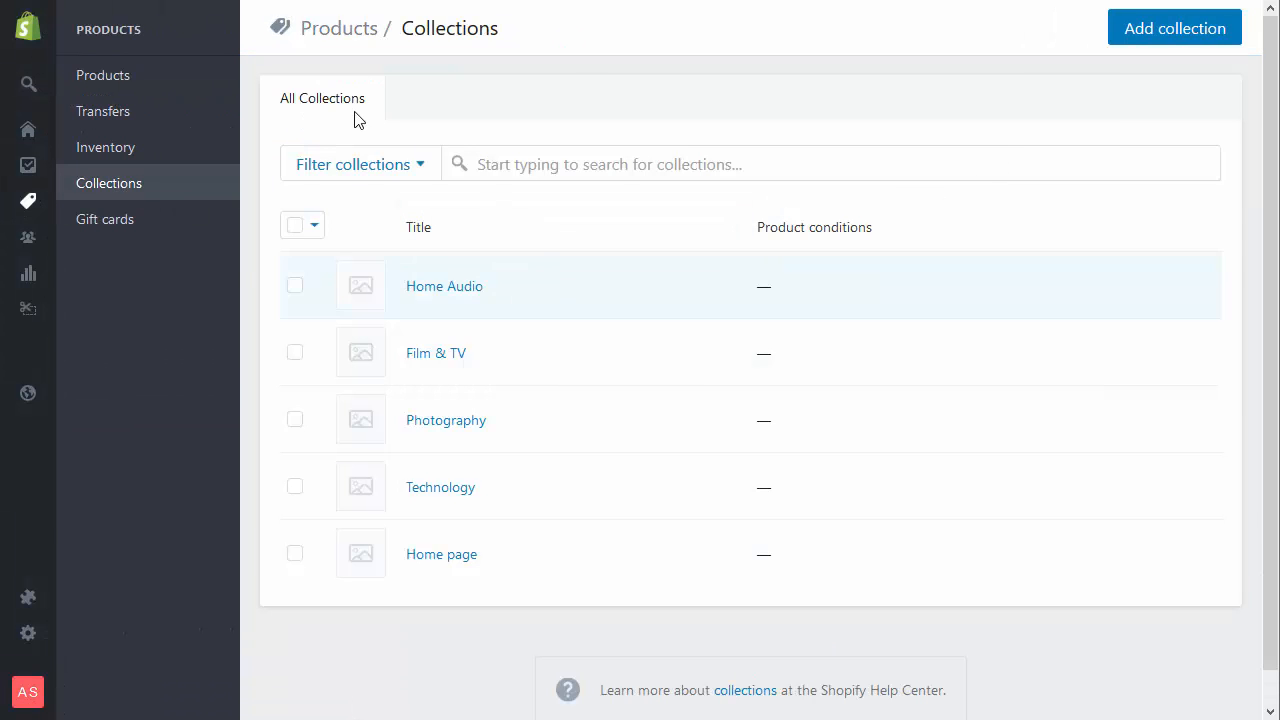
{"action": "left_click", "coordinate": [1167, 32]}
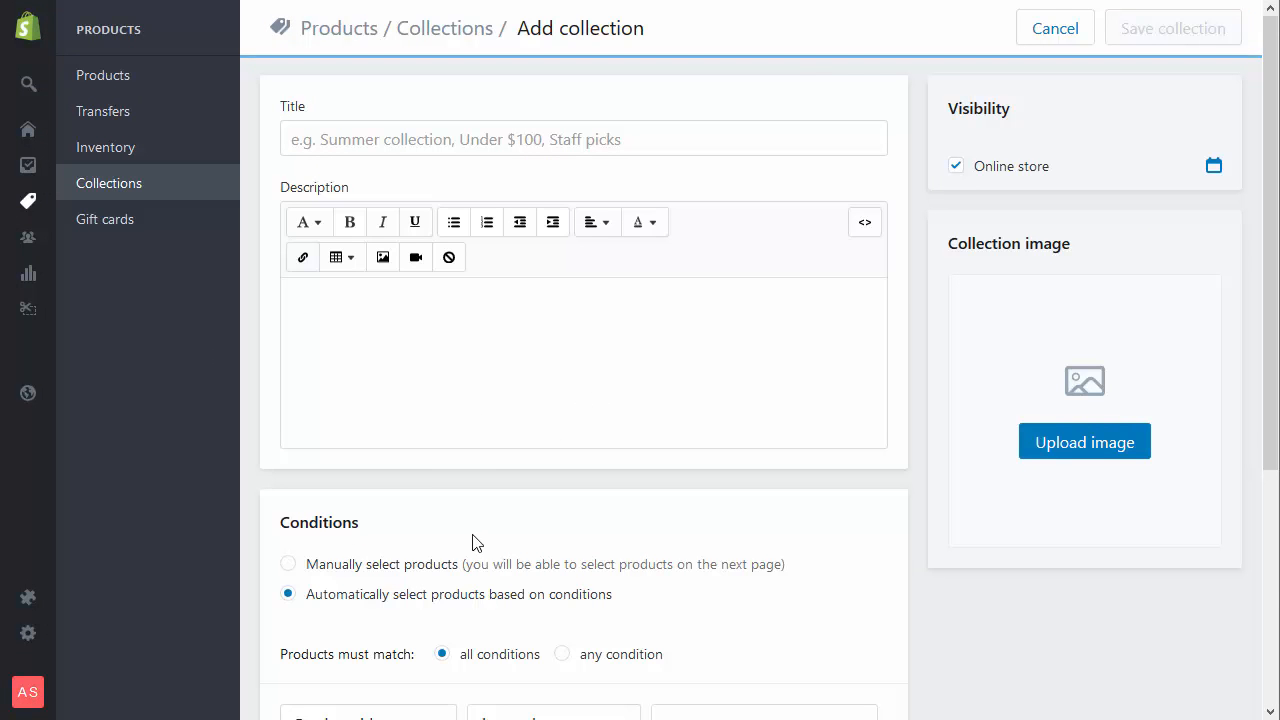
{"action": "left_click", "coordinate": [384, 566]}
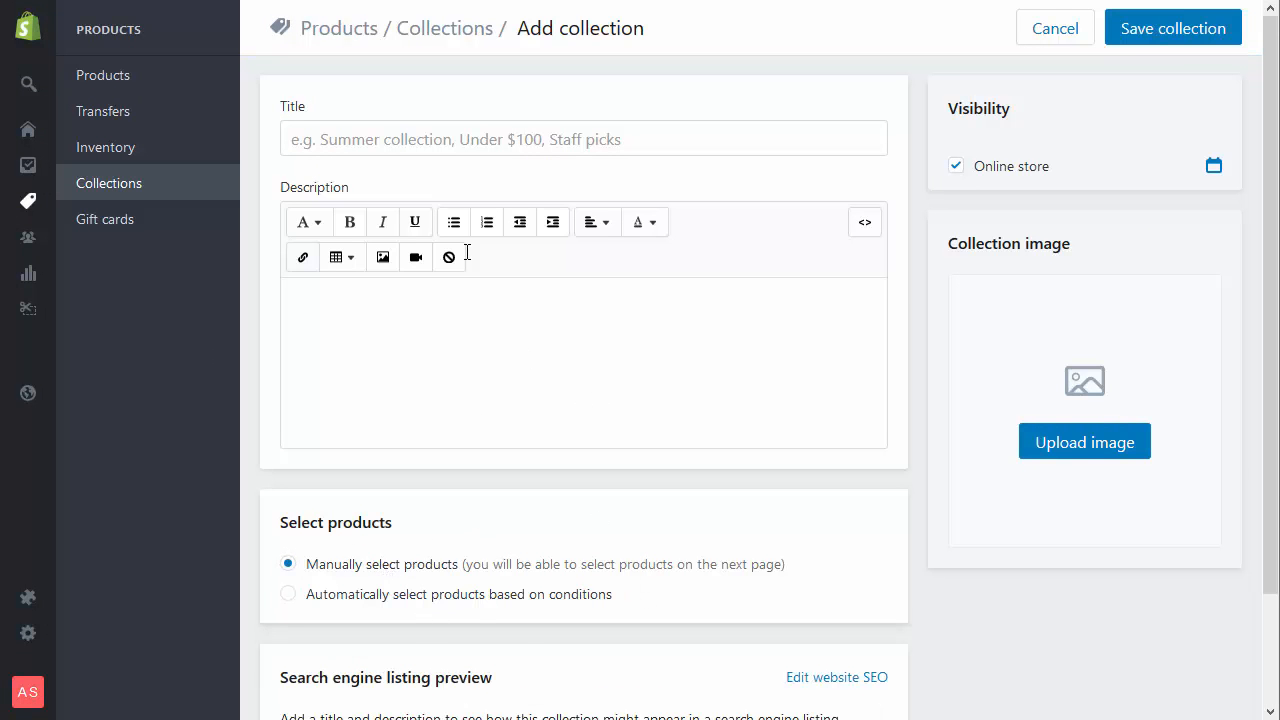
{"action": "left_click", "coordinate": [406, 142]}
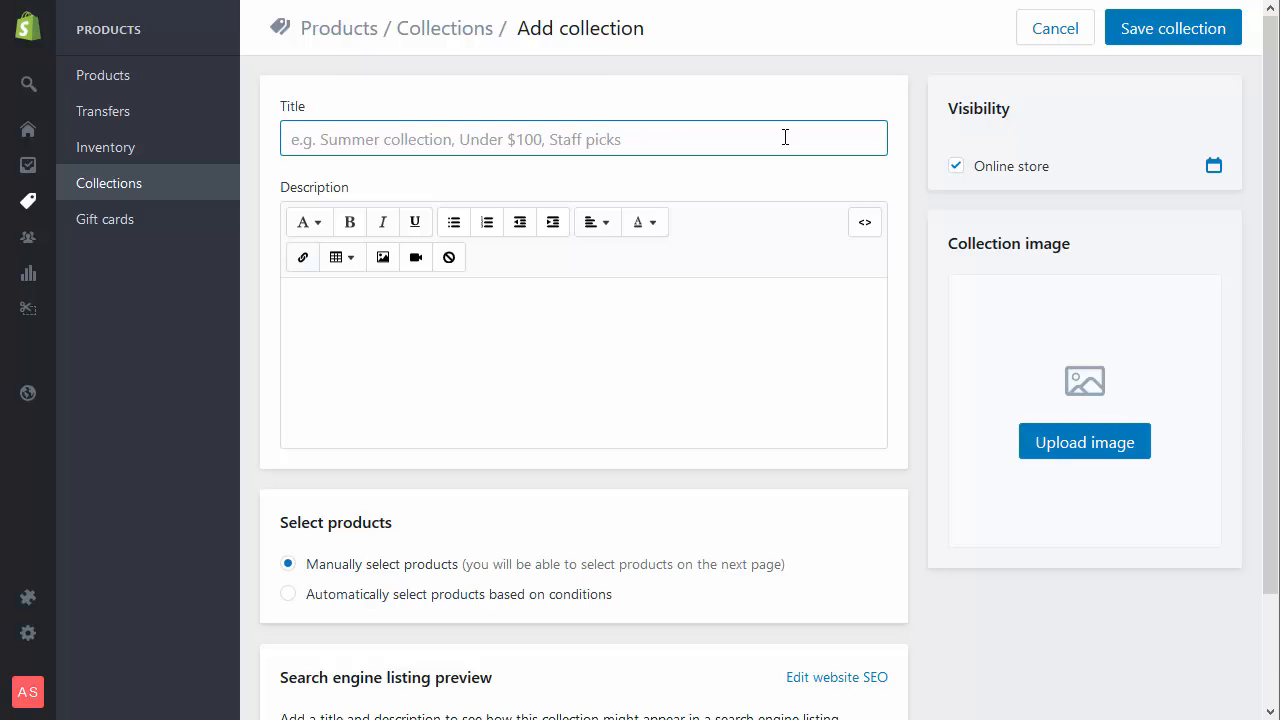
{"action": "type", "text": "Computers"}
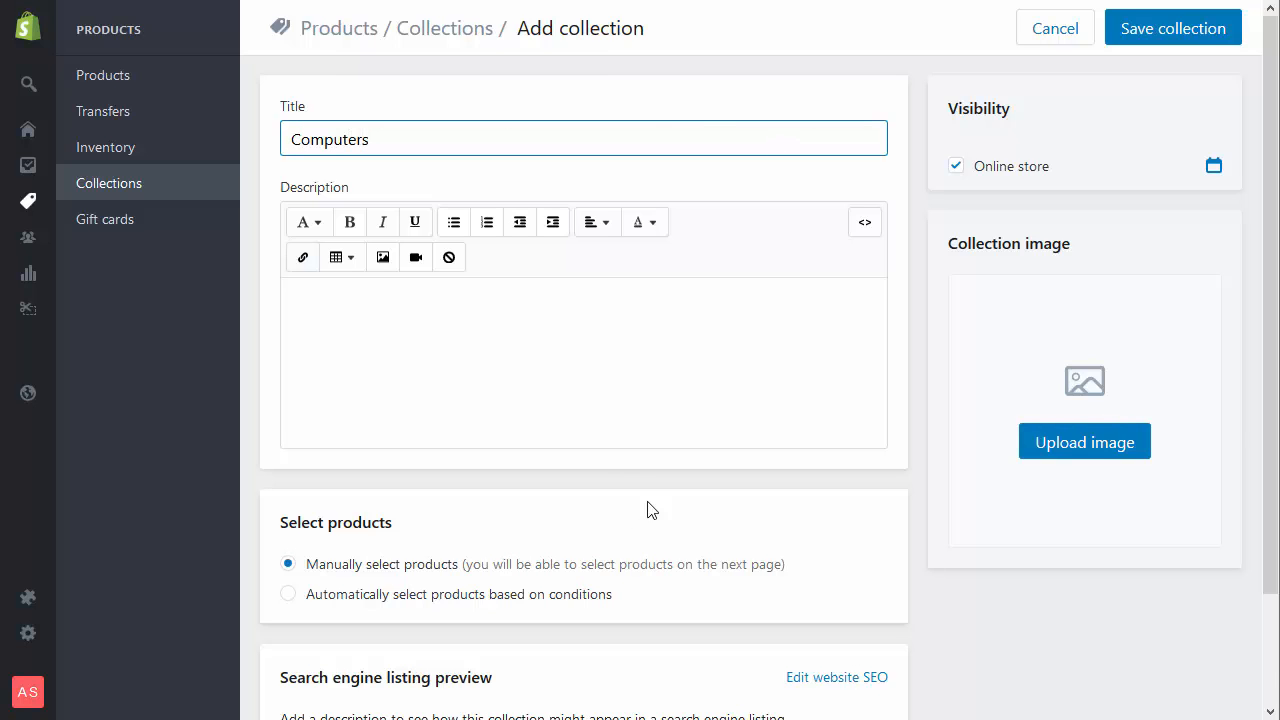
Set the Computers collection's URL handle to technology-computers and save the collection
{"action": "scroll", "coordinate": [609, 525], "scroll_direction": "down", "scroll_amount": 2}
{"action": "scroll", "coordinate": [614, 518], "scroll_direction": "down", "scroll_amount": 1}
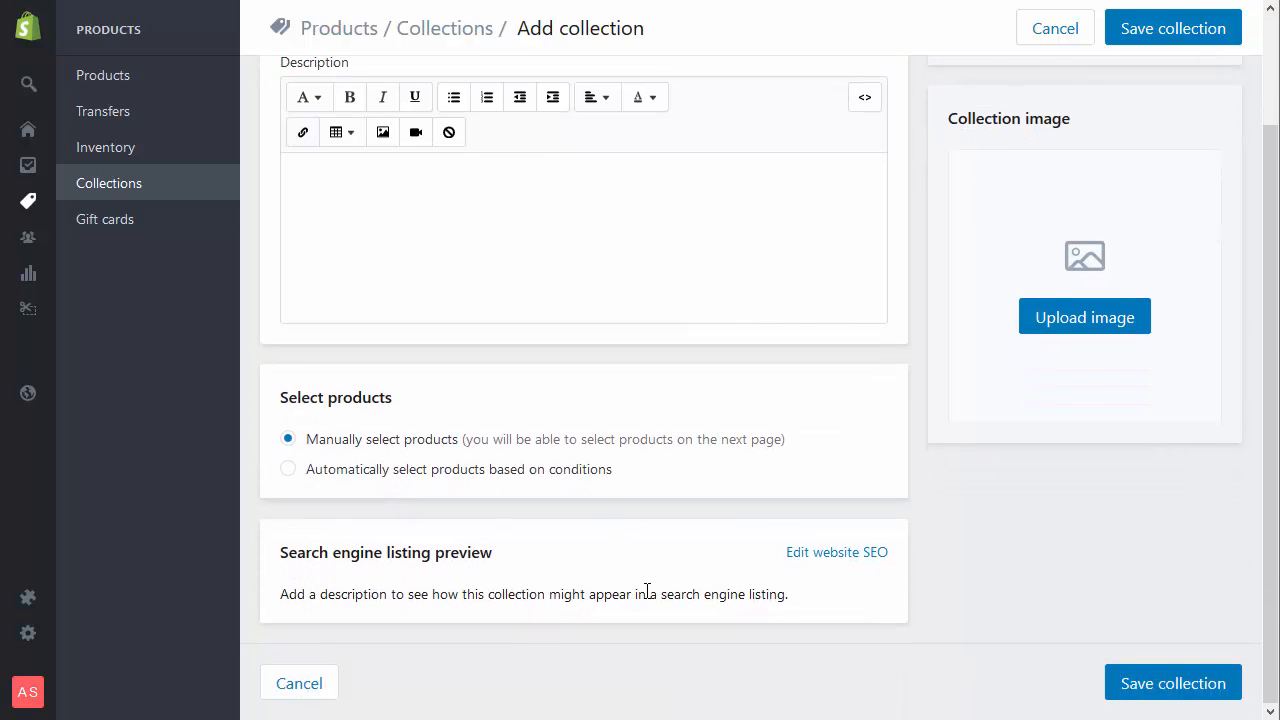
{"action": "scroll", "coordinate": [995, 176], "scroll_direction": "up", "scroll_amount": 3}
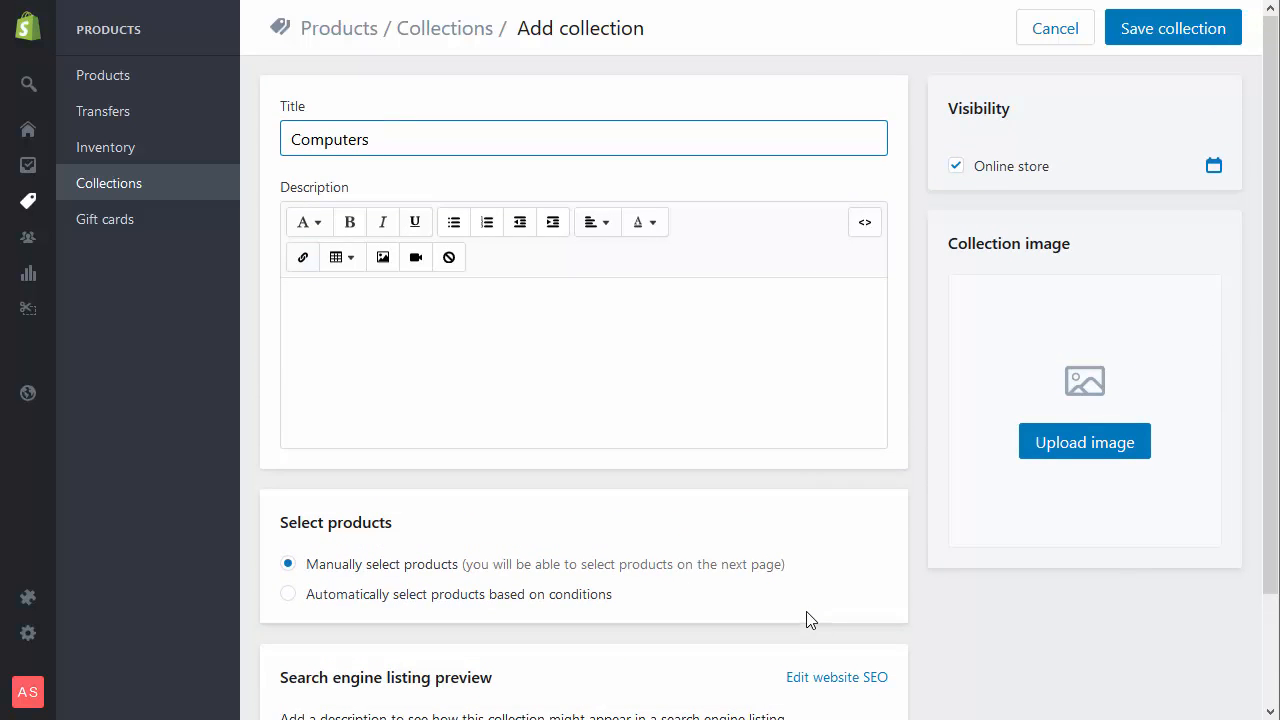
{"action": "scroll", "coordinate": [812, 615], "scroll_direction": "down", "scroll_amount": 2}
{"action": "left_click", "coordinate": [833, 556]}
{"action": "scroll", "coordinate": [740, 665], "scroll_direction": "down", "scroll_amount": 3}
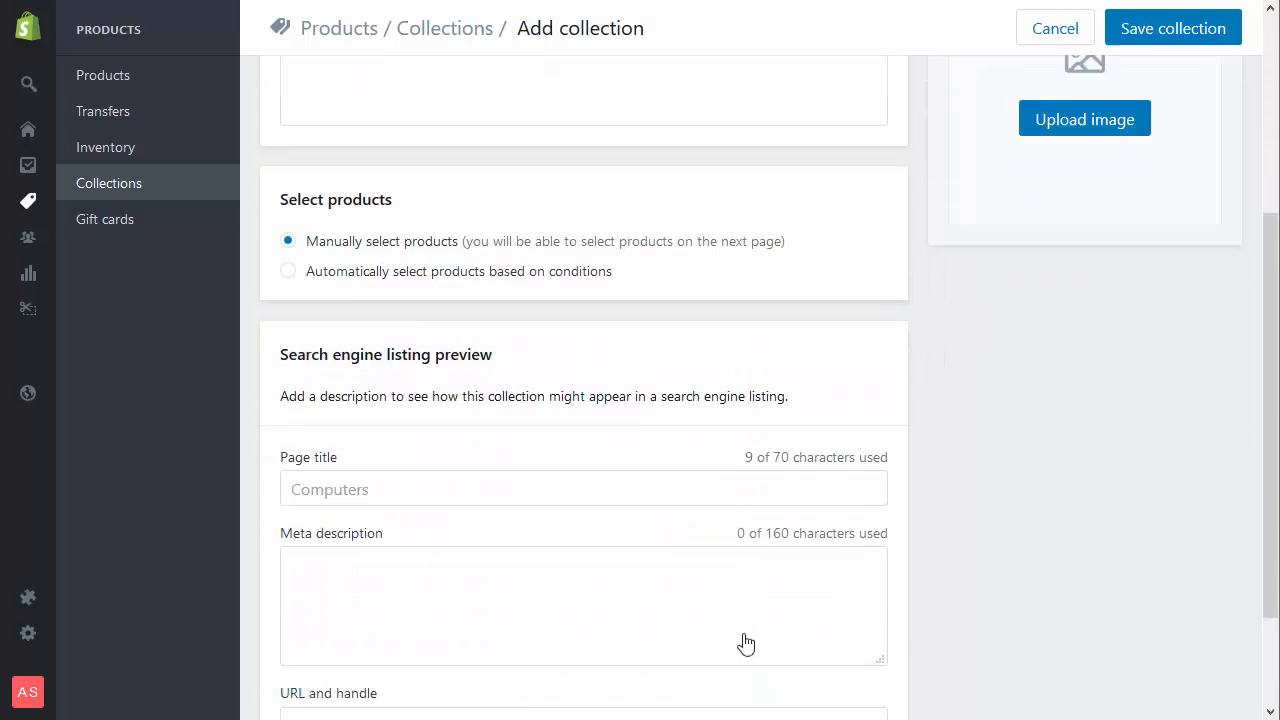
{"action": "scroll", "coordinate": [745, 643], "scroll_direction": "down", "scroll_amount": 1}
{"action": "double_click", "coordinate": [760, 639]}
{"action": "key", "text": "Left"}
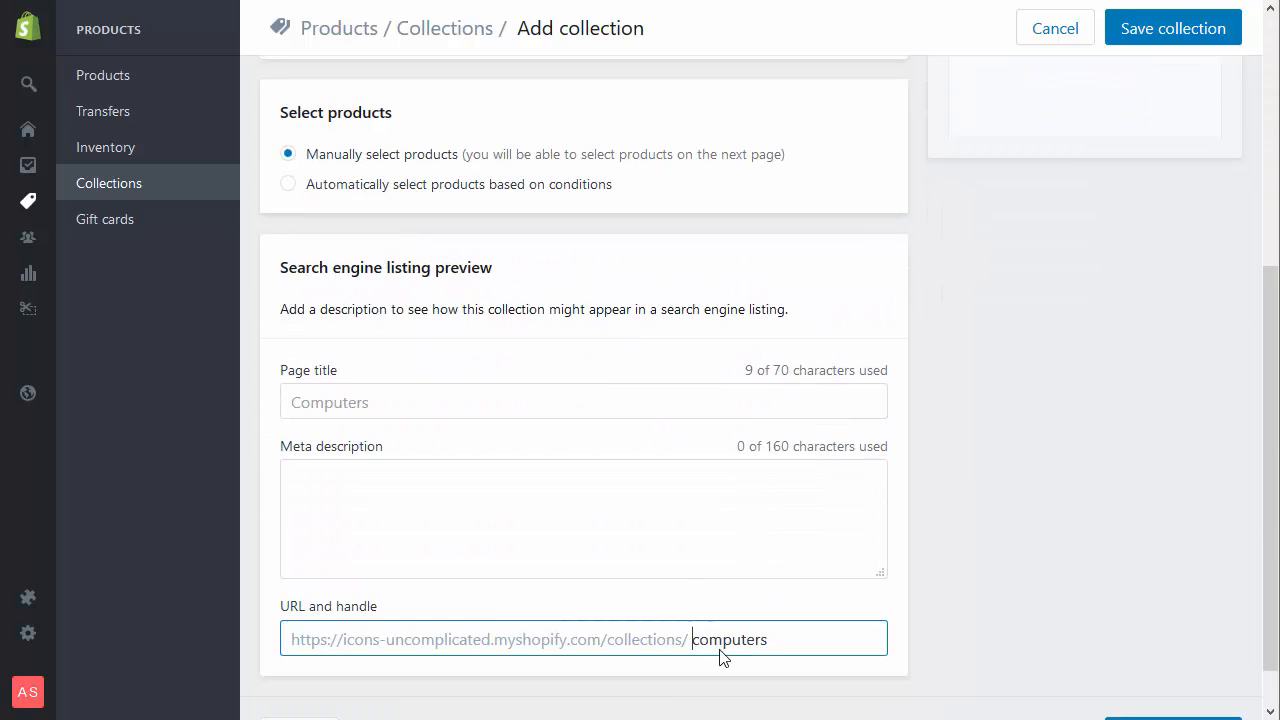
{"action": "type", "text": "technology-"}
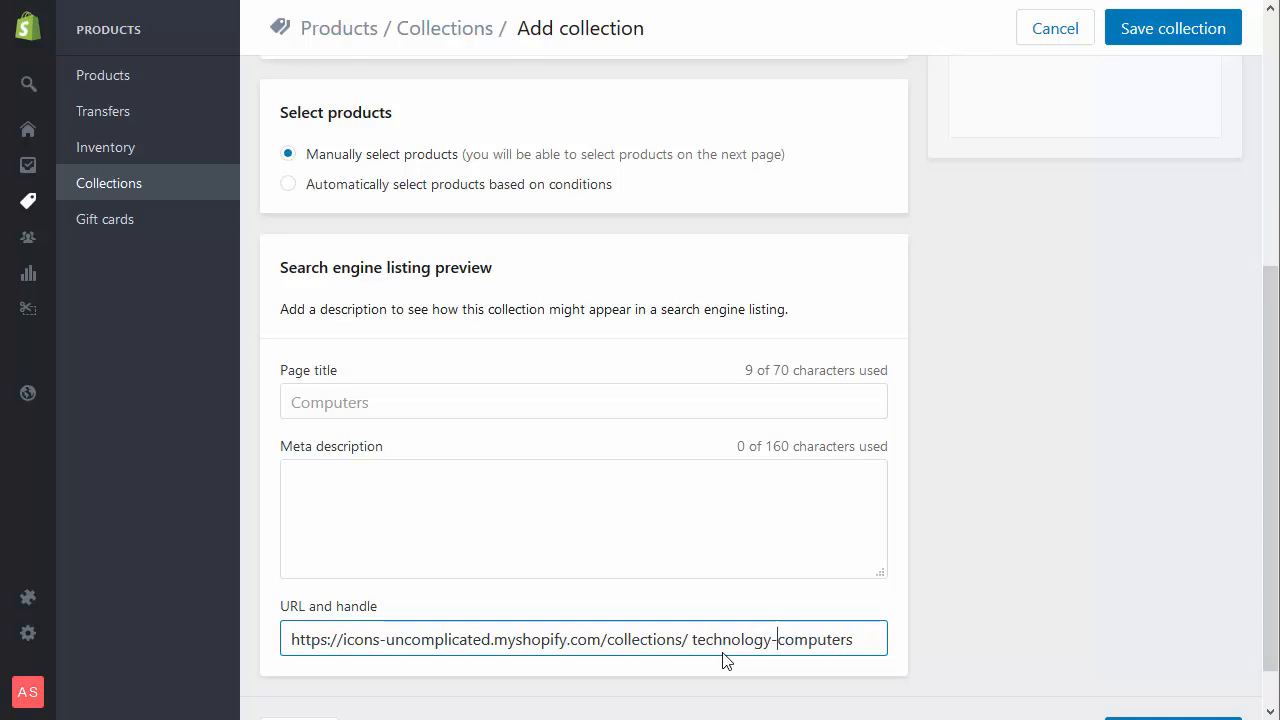
{"action": "scroll", "coordinate": [1080, 571], "scroll_direction": "down", "scroll_amount": 1}
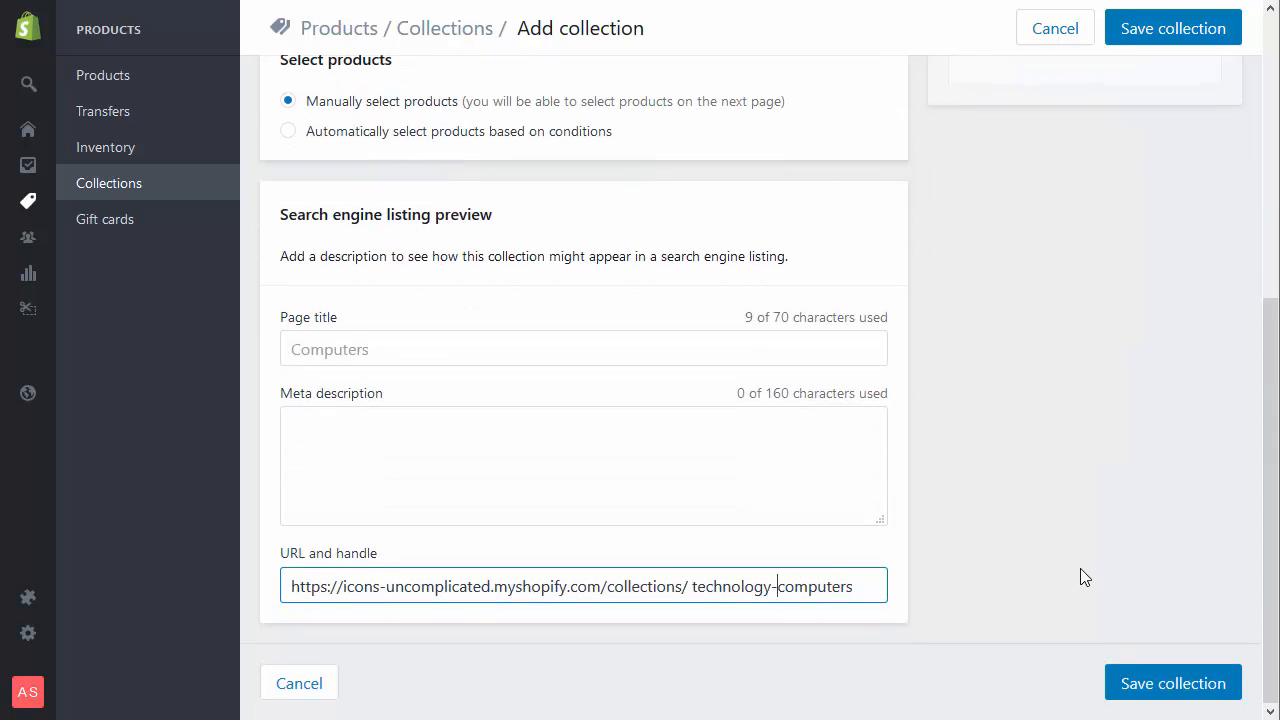
{"action": "scroll", "coordinate": [1082, 568], "scroll_direction": "up", "scroll_amount": 5}
{"action": "left_click", "coordinate": [1178, 44]}
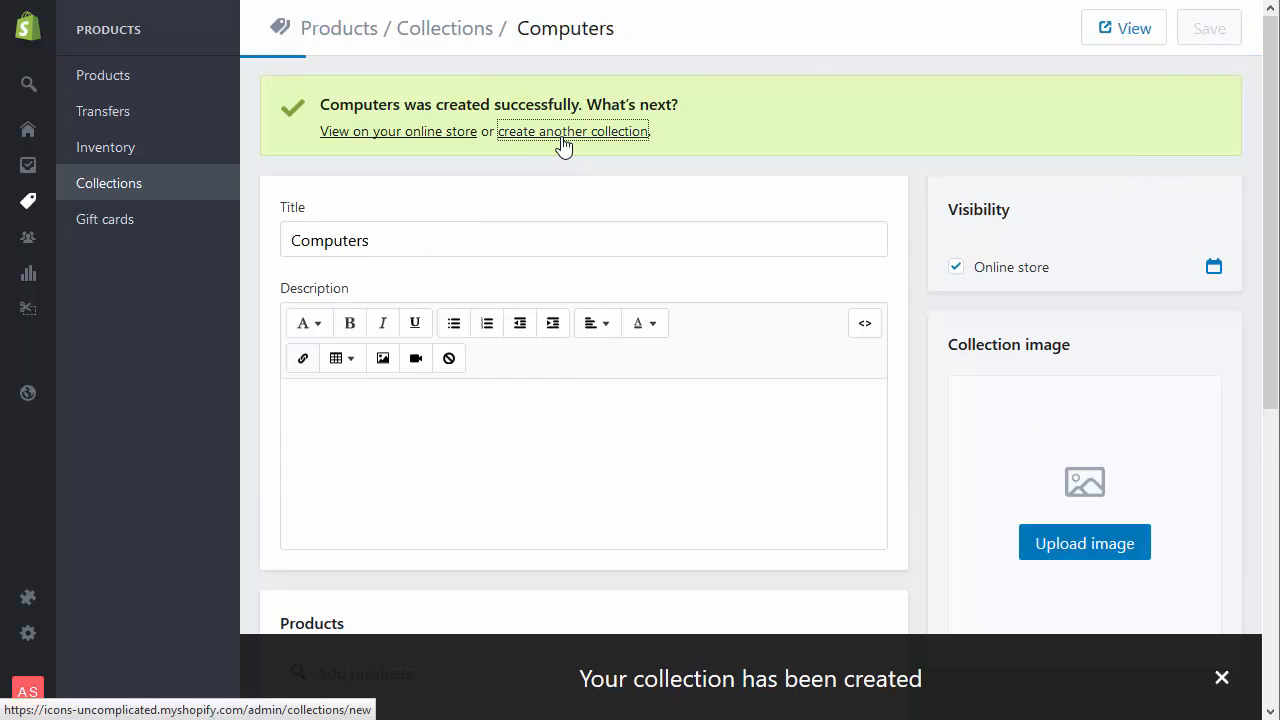
Start another collection titled Mobile phones with manually selected products
{"action": "left_click", "coordinate": [560, 133]}
{"action": "left_click", "coordinate": [522, 139]}
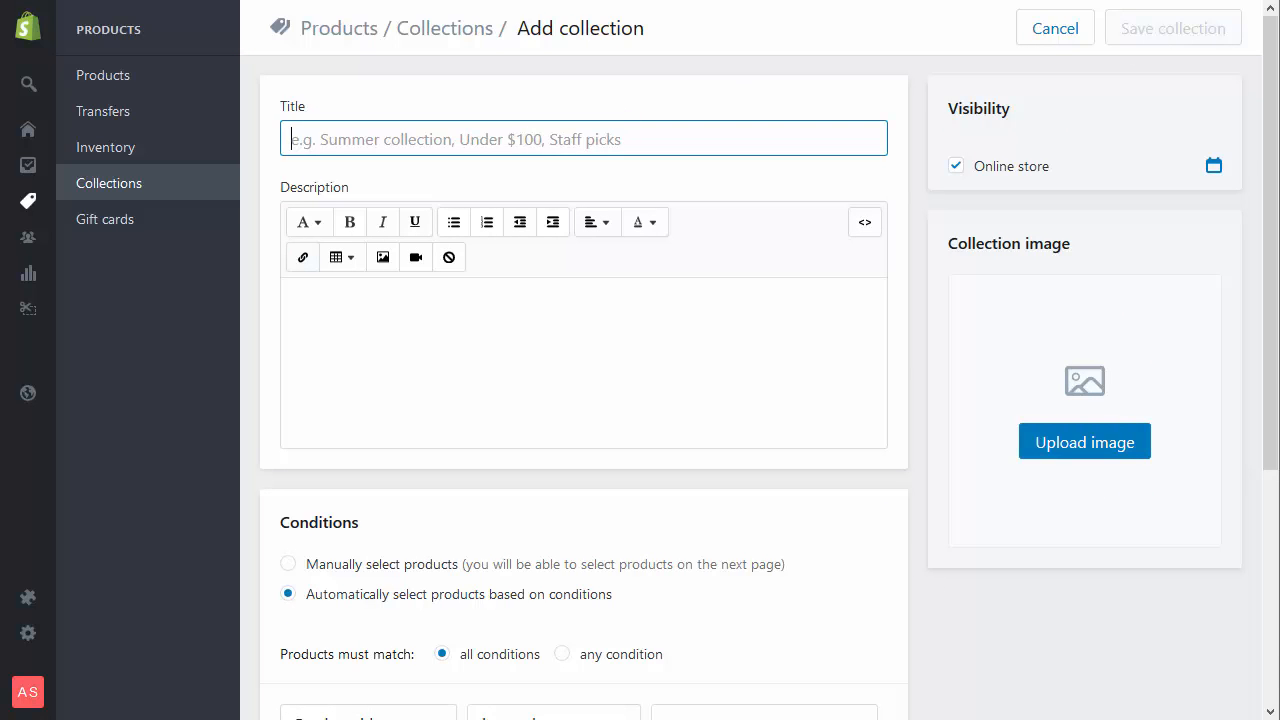
{"action": "key", "text": "alt+Tab"}
{"action": "key", "text": "alt+Tab"}
{"action": "type", "text": "\\M"}
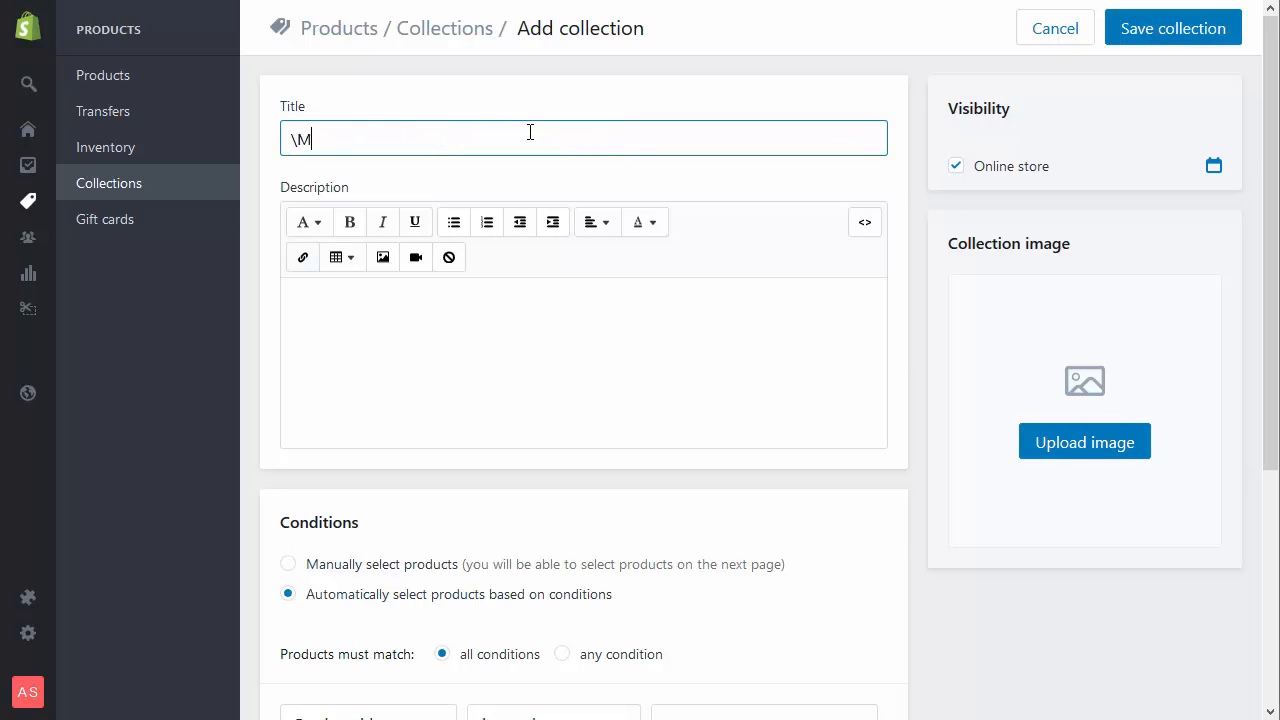
{"action": "type", "text": "obile phones"}
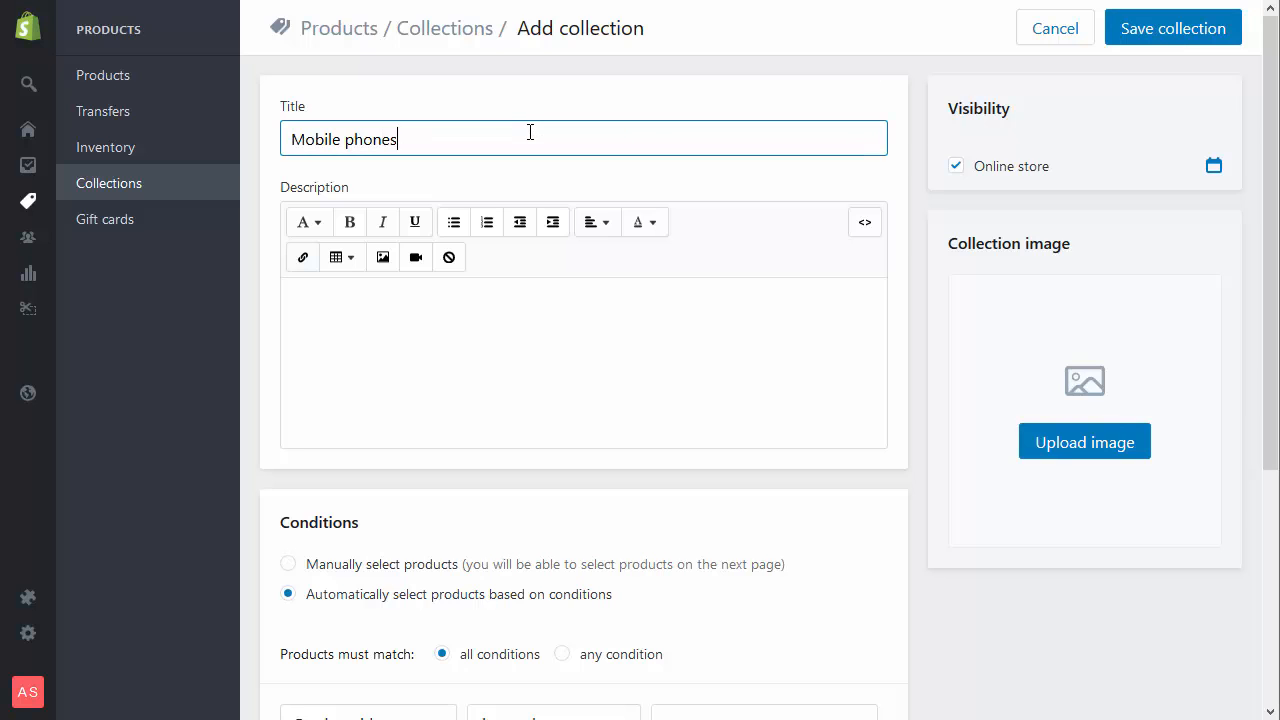
{"action": "left_click", "coordinate": [400, 566]}
Set the Mobile phones collection's URL handle to technology-mobile-phones and save the collection
{"action": "scroll", "coordinate": [771, 594], "scroll_direction": "down", "scroll_amount": 1}
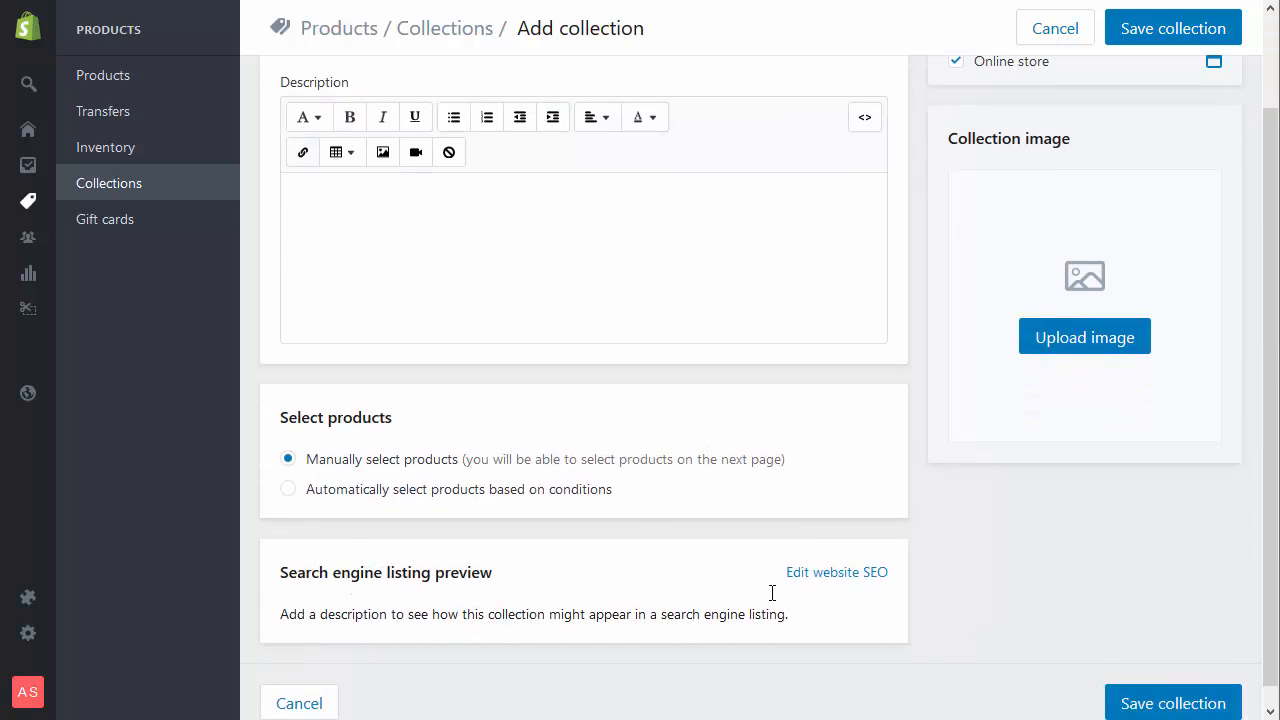
{"action": "left_click", "coordinate": [791, 680]}
{"action": "scroll", "coordinate": [785, 640], "scroll_direction": "down", "scroll_amount": 3}
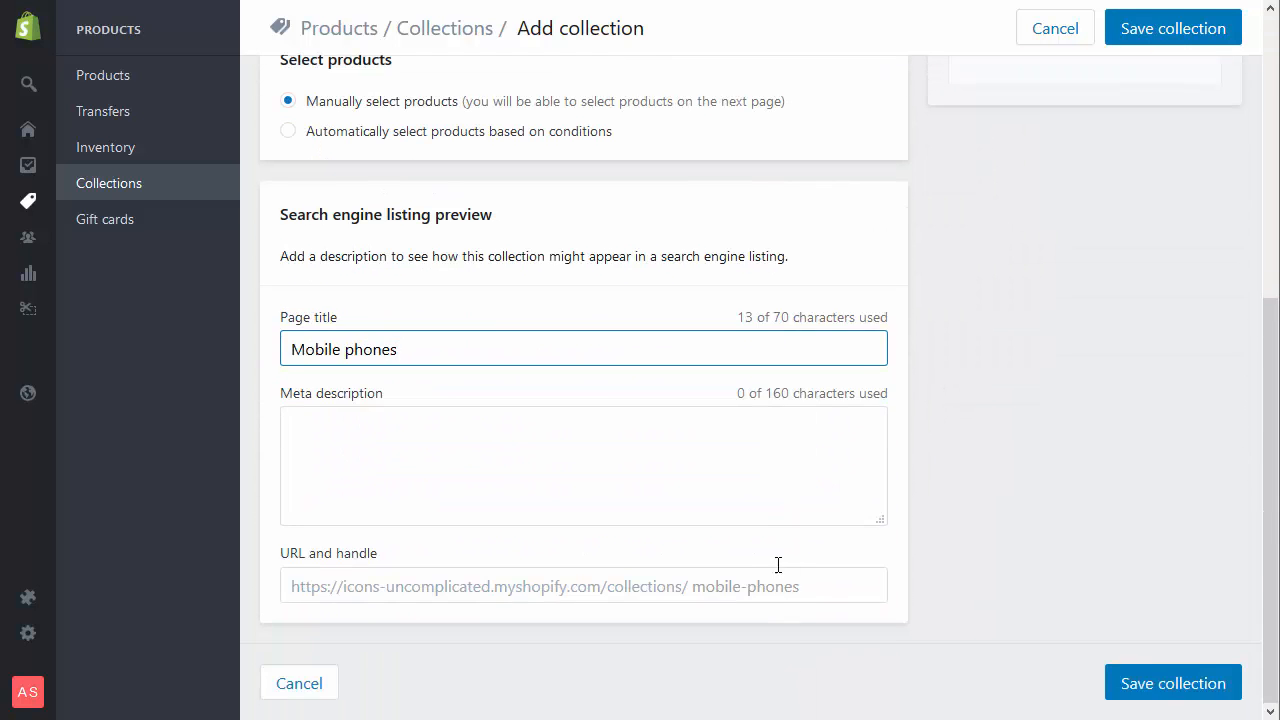
{"action": "left_click", "coordinate": [800, 585]}
{"action": "type", "text": "techno"}
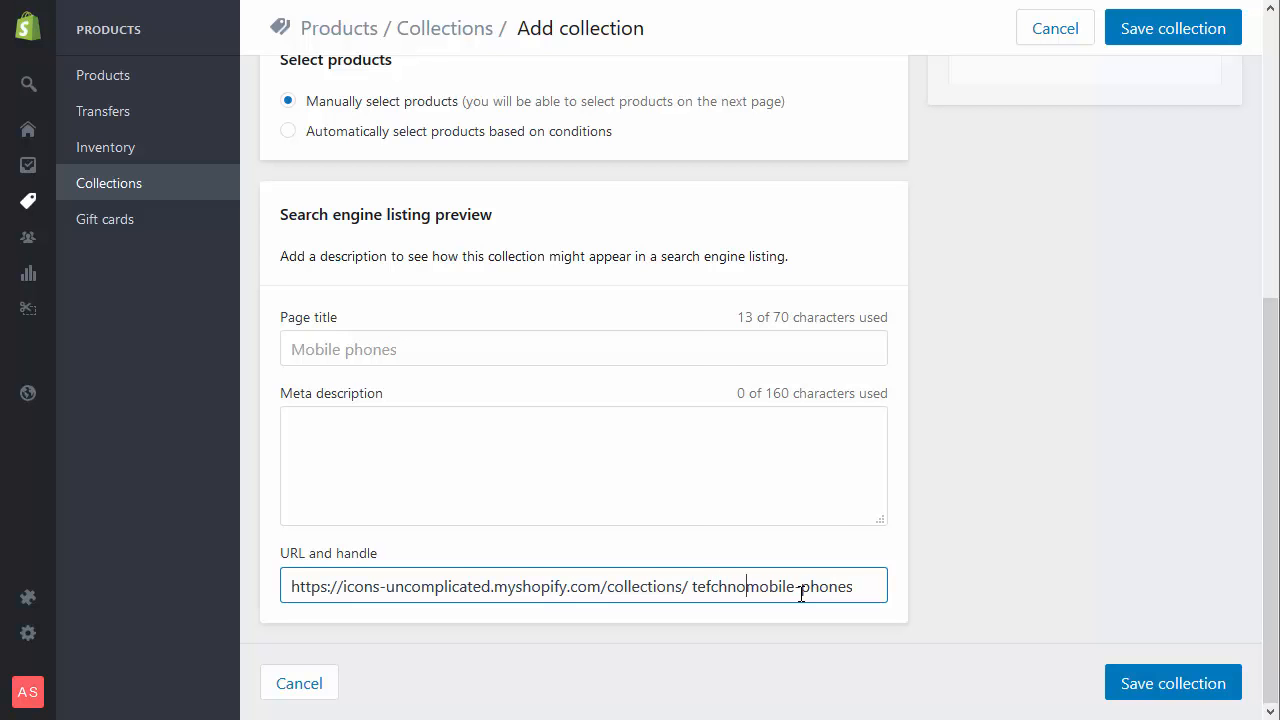
{"action": "key", "text": "BackSpace"}
{"action": "key", "text": "BackSpace"}
{"action": "type", "text": "nology-"}
{"action": "left_click", "coordinate": [1165, 686]}
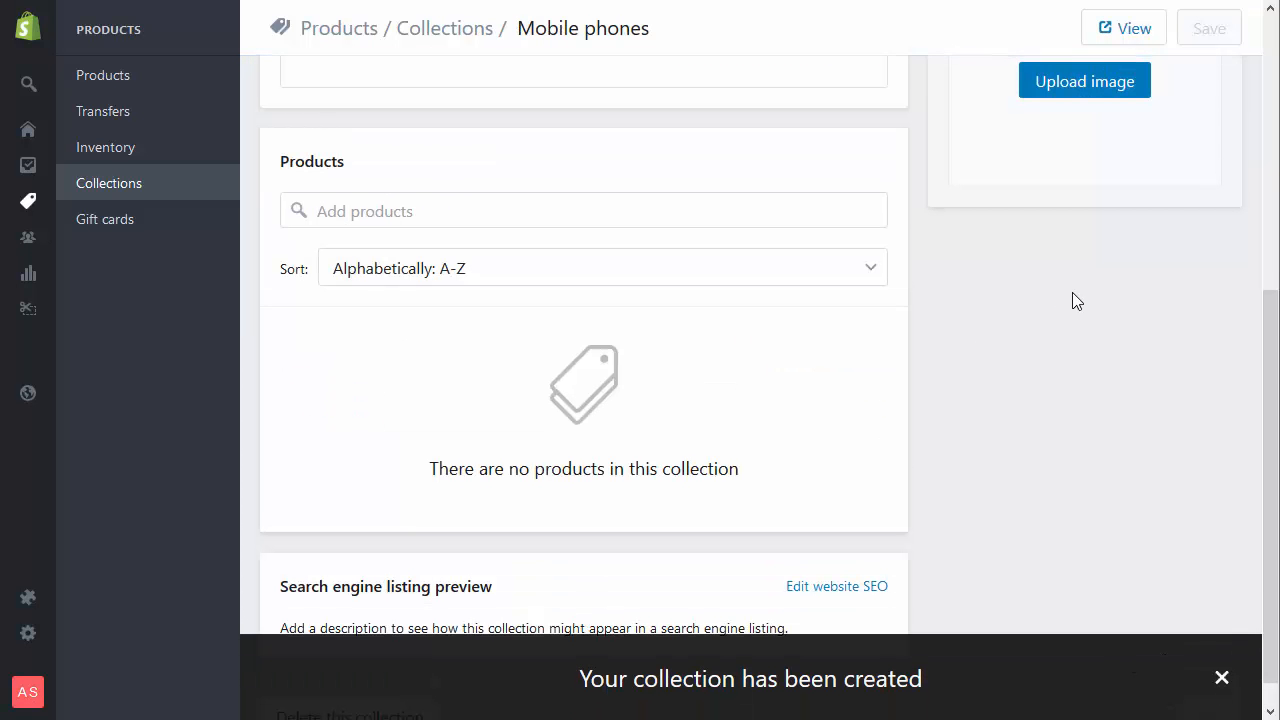
Start another collection titled Peripherals with manually selected products
{"action": "scroll", "coordinate": [776, 202], "scroll_direction": "down", "scroll_amount": 4}
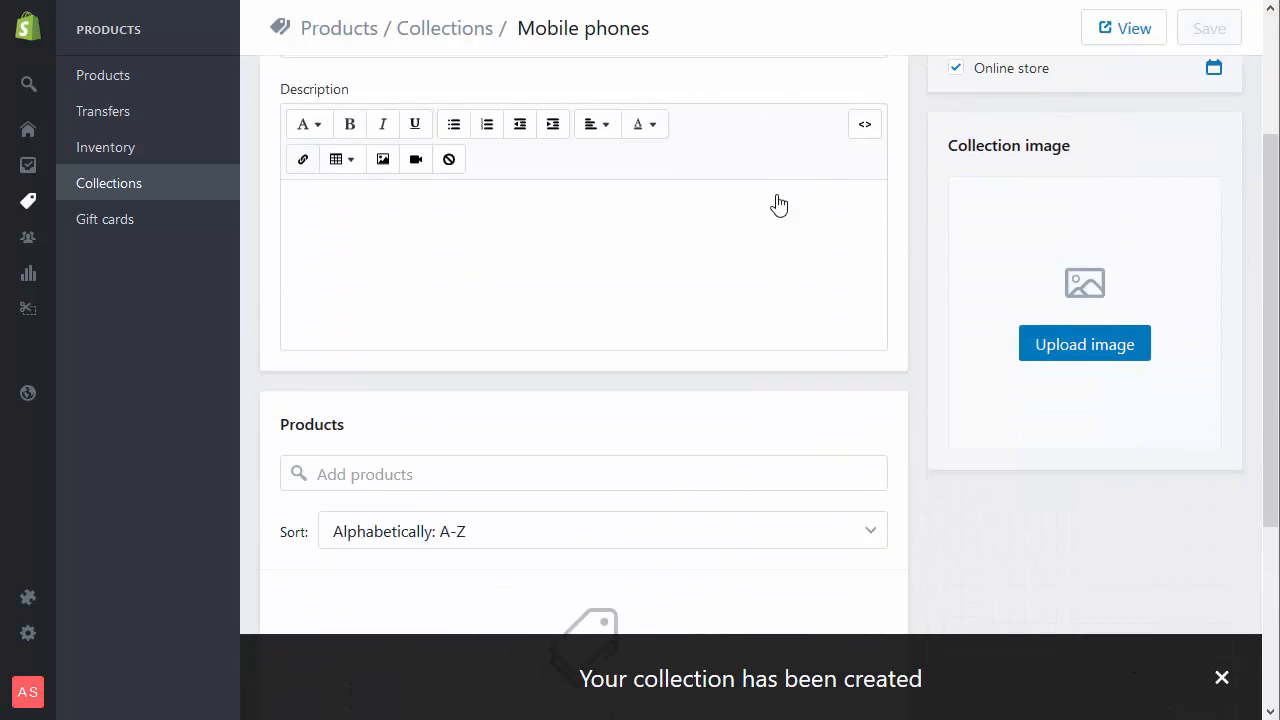
{"action": "scroll", "coordinate": [776, 202], "scroll_direction": "up", "scroll_amount": 4}
{"action": "left_click", "coordinate": [580, 143]}
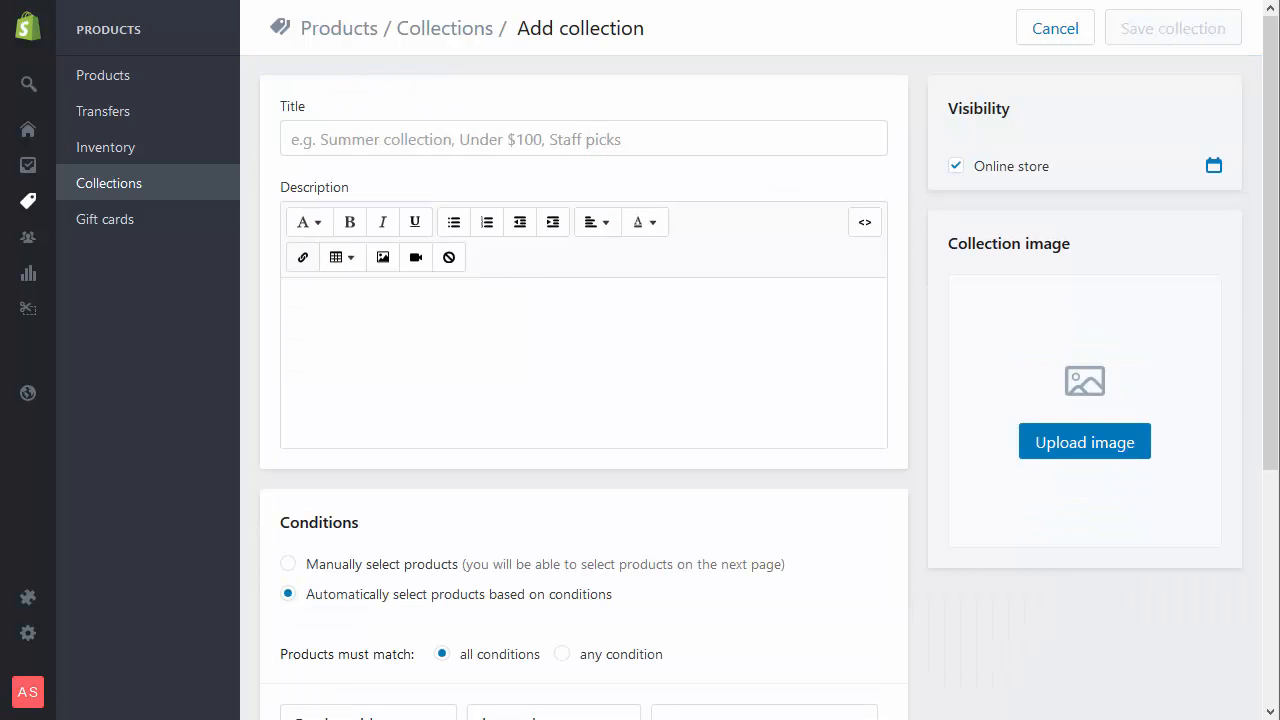
{"action": "left_click", "coordinate": [618, 123]}
{"action": "type", "text": "Pe"}
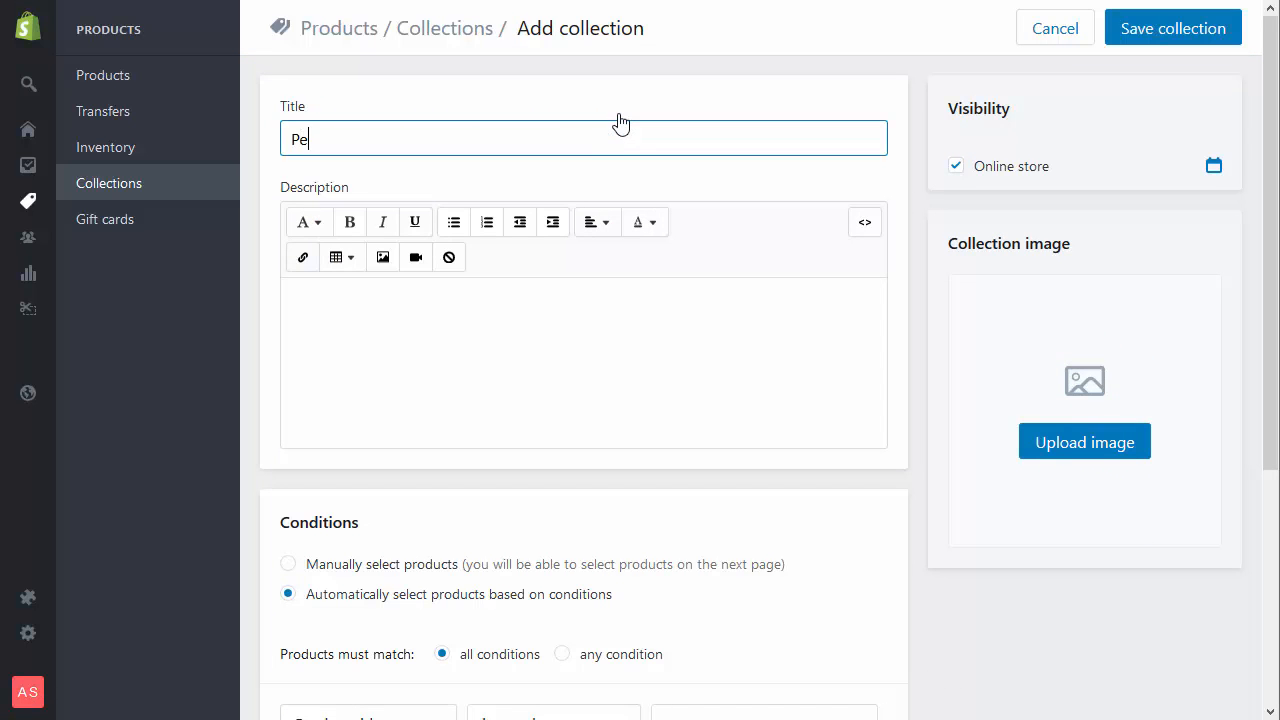
{"action": "type", "text": "ripherals"}
{"action": "left_click", "coordinate": [400, 560]}
Set the Peripherals collection's URL handle to technology-peripherals and save the collection
{"action": "scroll", "coordinate": [786, 528], "scroll_direction": "down", "scroll_amount": 2}
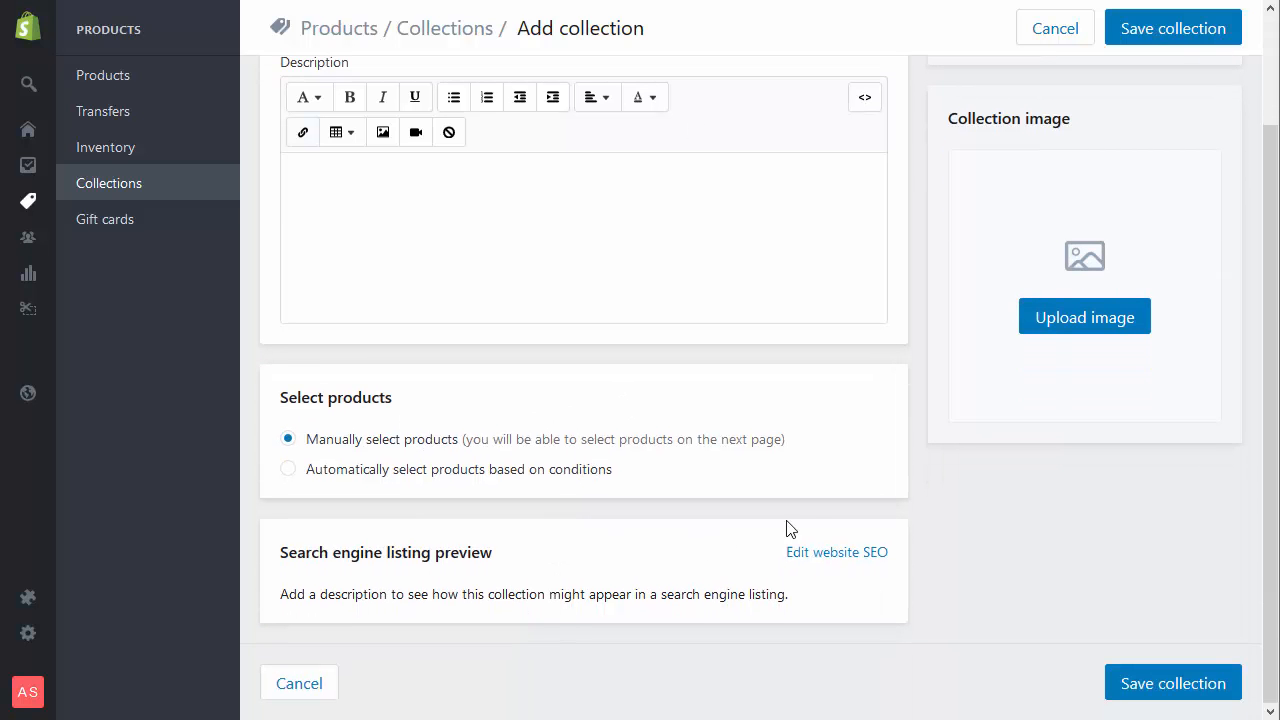
{"action": "left_click", "coordinate": [831, 552]}
{"action": "scroll", "coordinate": [790, 580], "scroll_direction": "down", "scroll_amount": 3}
{"action": "left_click", "coordinate": [792, 586]}
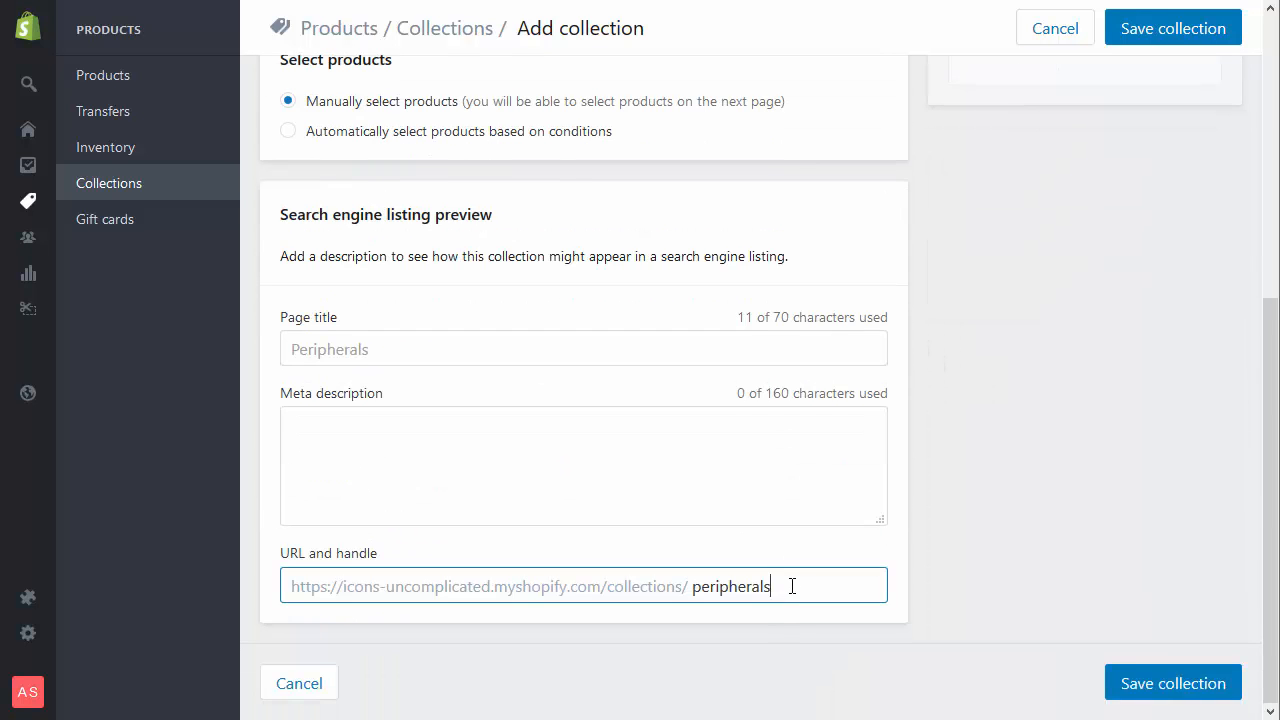
{"action": "type", "text": "technology"}
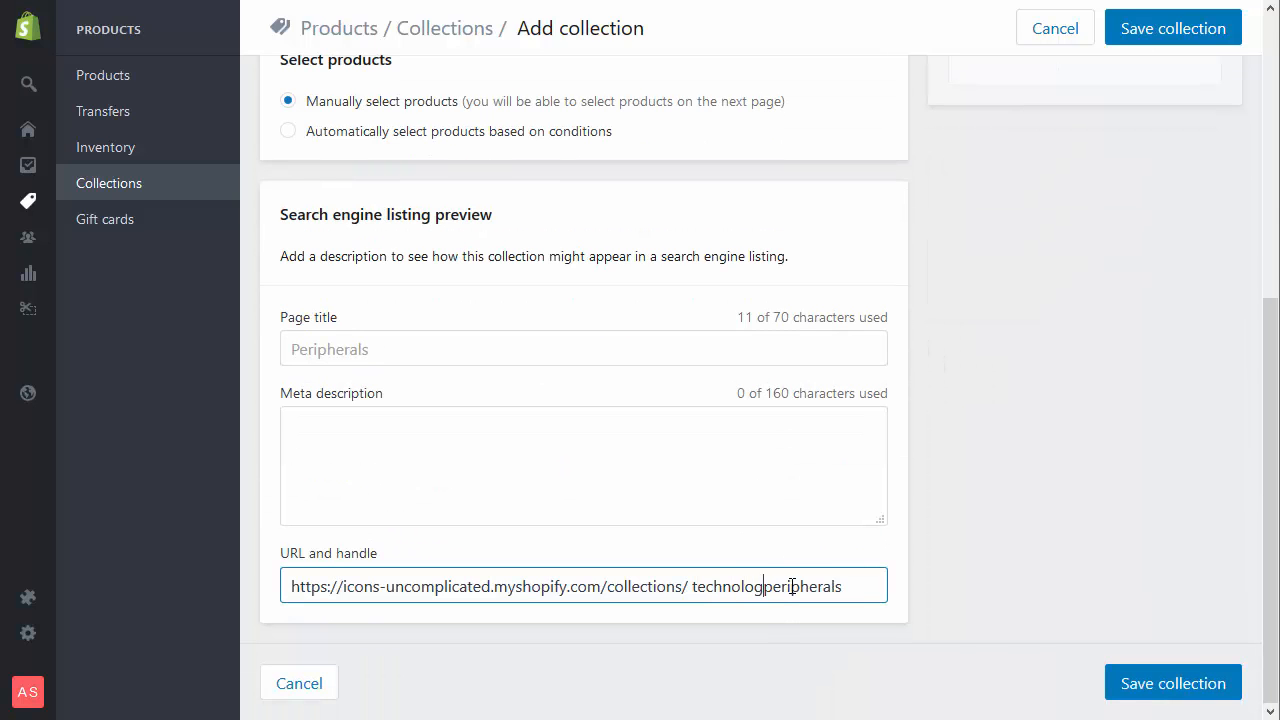
{"action": "type", "text": "-"}
{"action": "left_click", "coordinate": [1153, 685]}
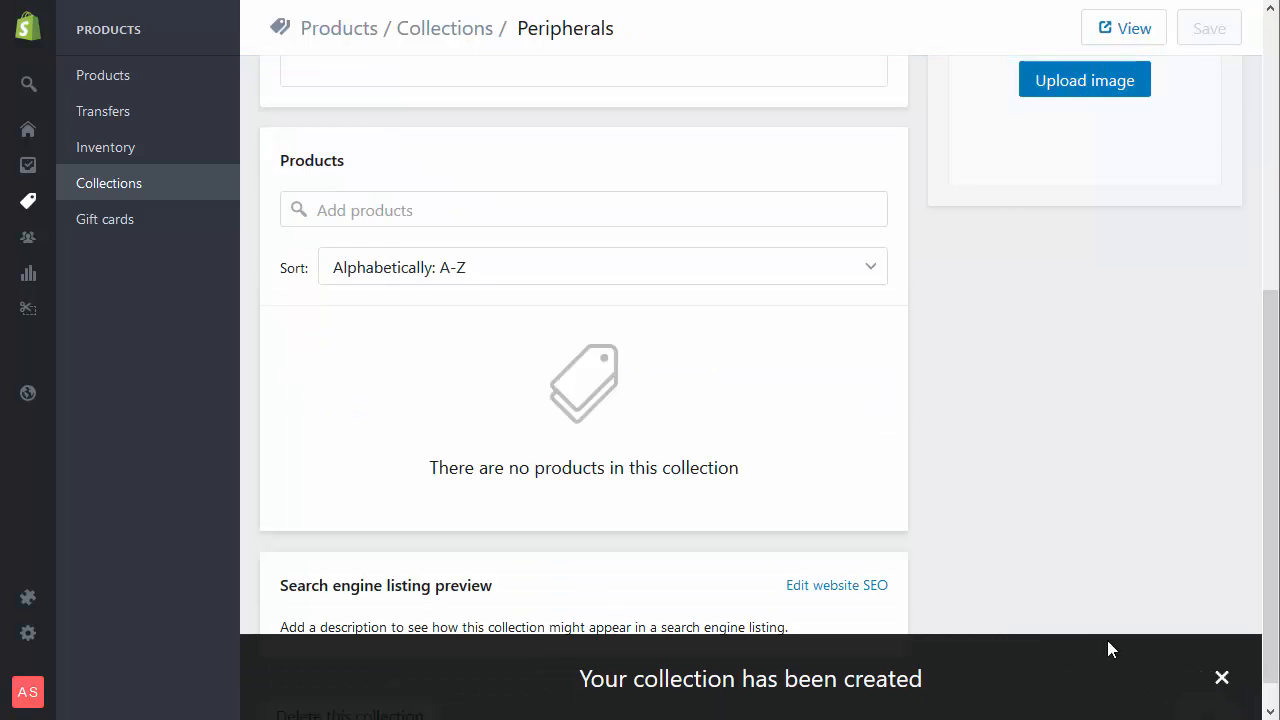
In the online store's Technology navigation menu, set the link type of Computers, Mobile phones and Peripherals to Collection
{"action": "mouse_move", "coordinate": [29, 400]}
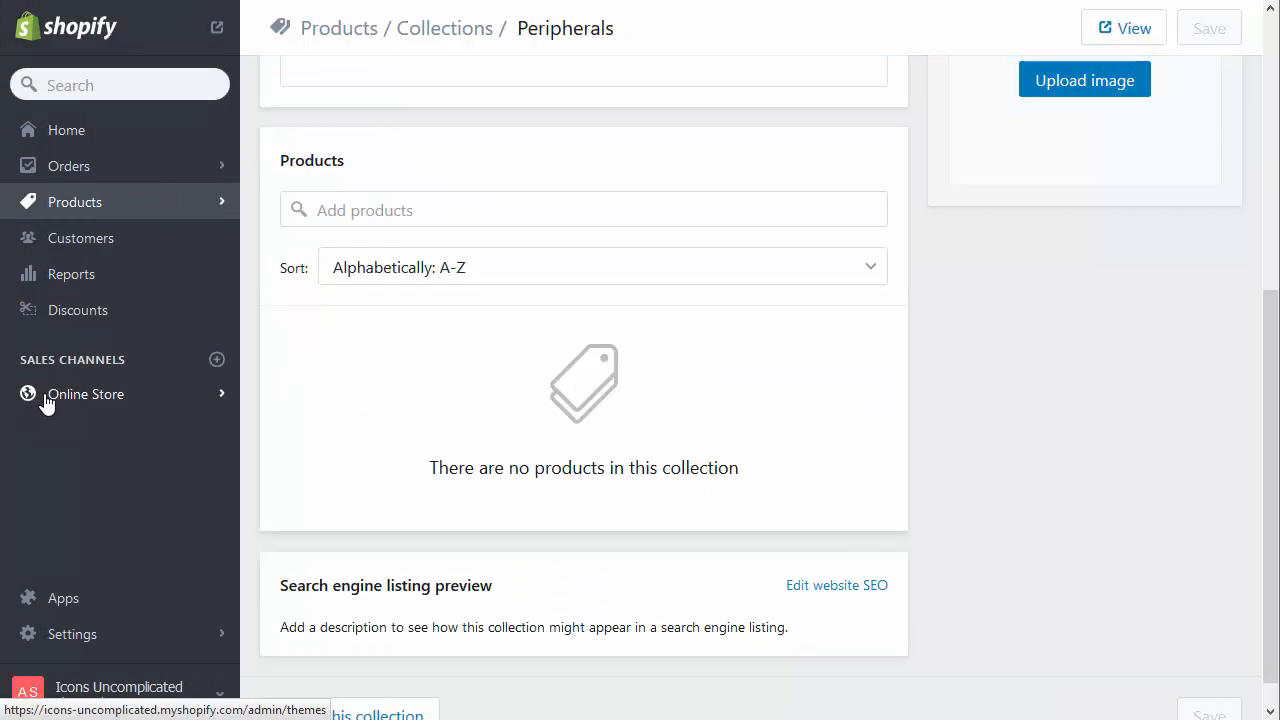
{"action": "left_click", "coordinate": [86, 398]}
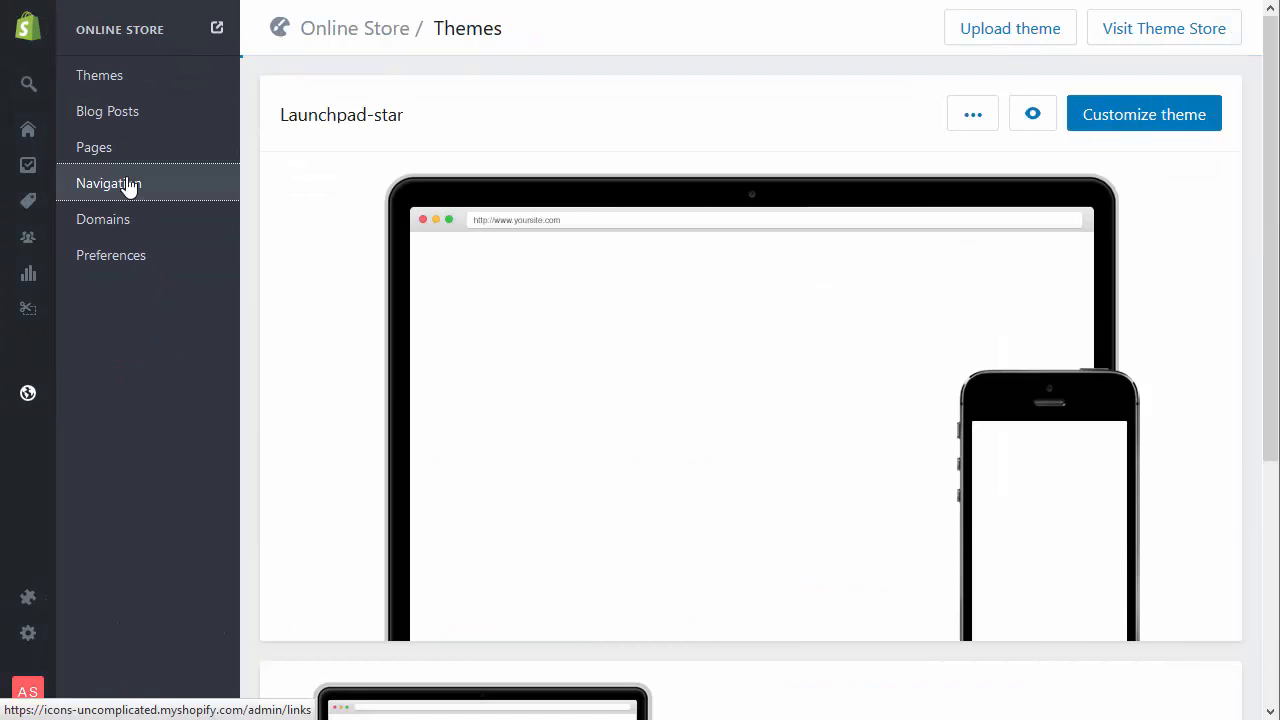
{"action": "left_click", "coordinate": [128, 188]}
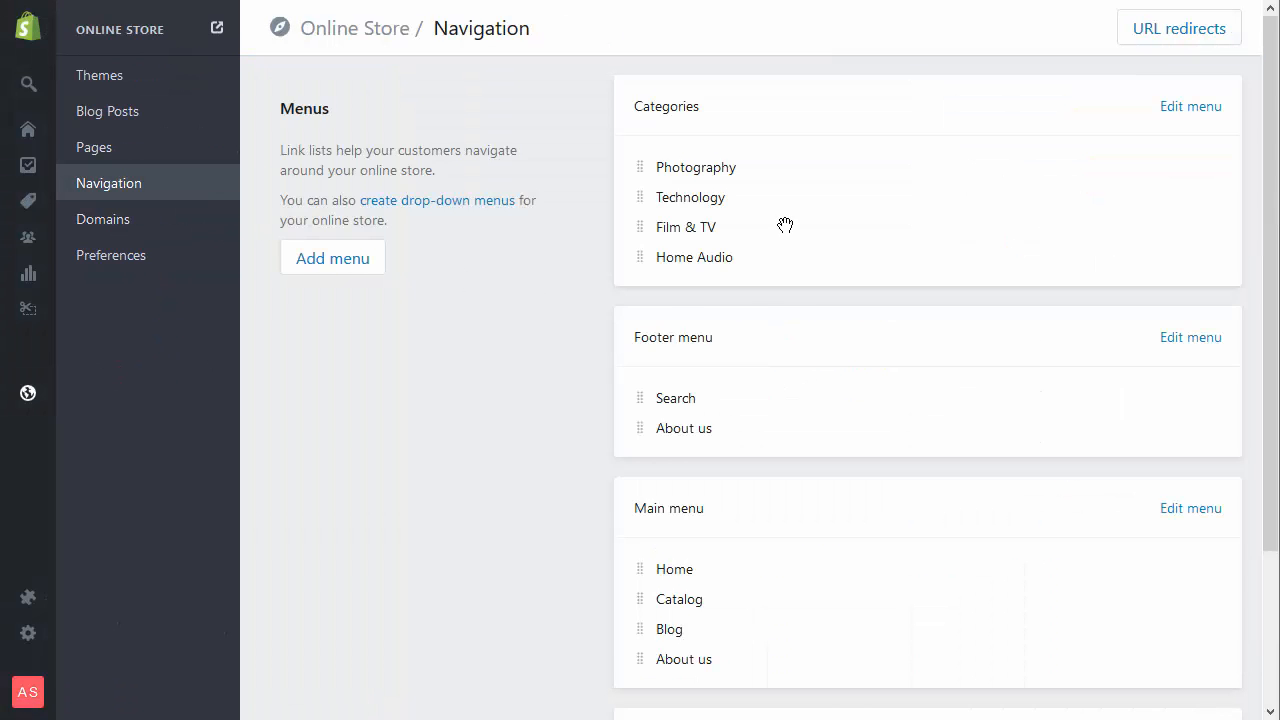
{"action": "scroll", "coordinate": [786, 432], "scroll_direction": "down", "scroll_amount": 2}
{"action": "left_click", "coordinate": [1197, 554]}
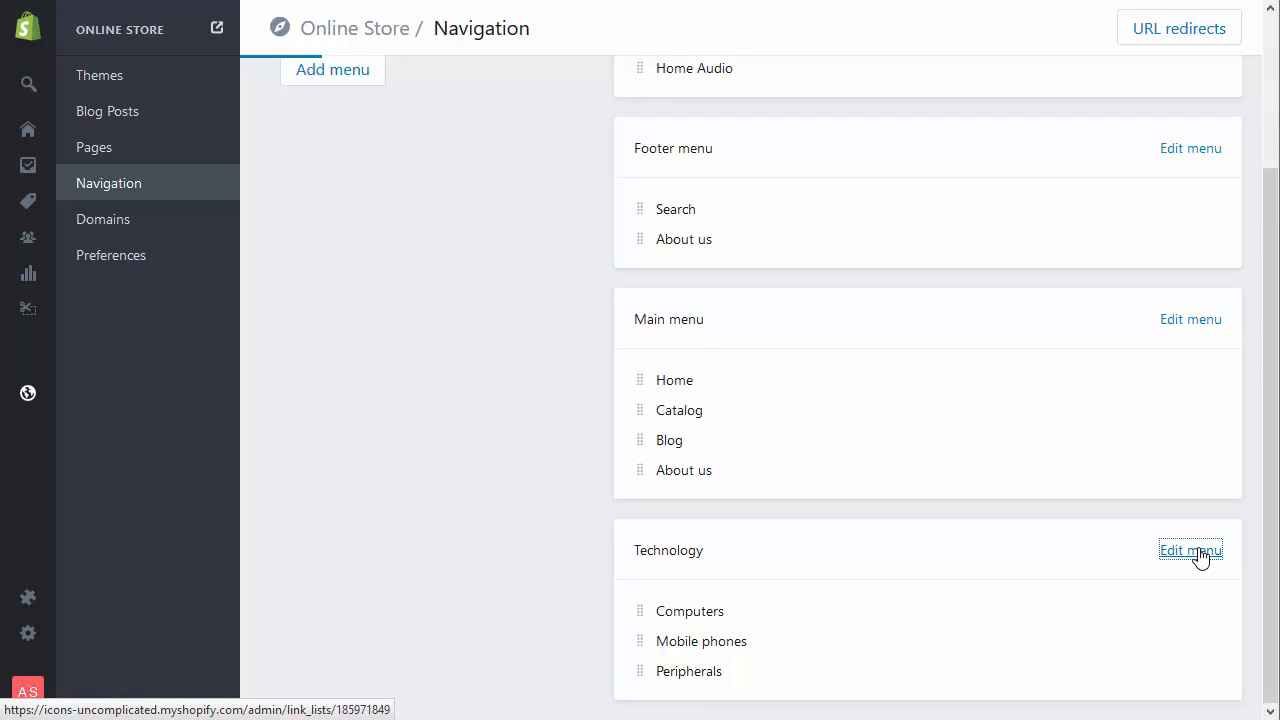
{"action": "left_click", "coordinate": [846, 376]}
{"action": "left_click", "coordinate": [843, 414]}
{"action": "left_click", "coordinate": [843, 420]}
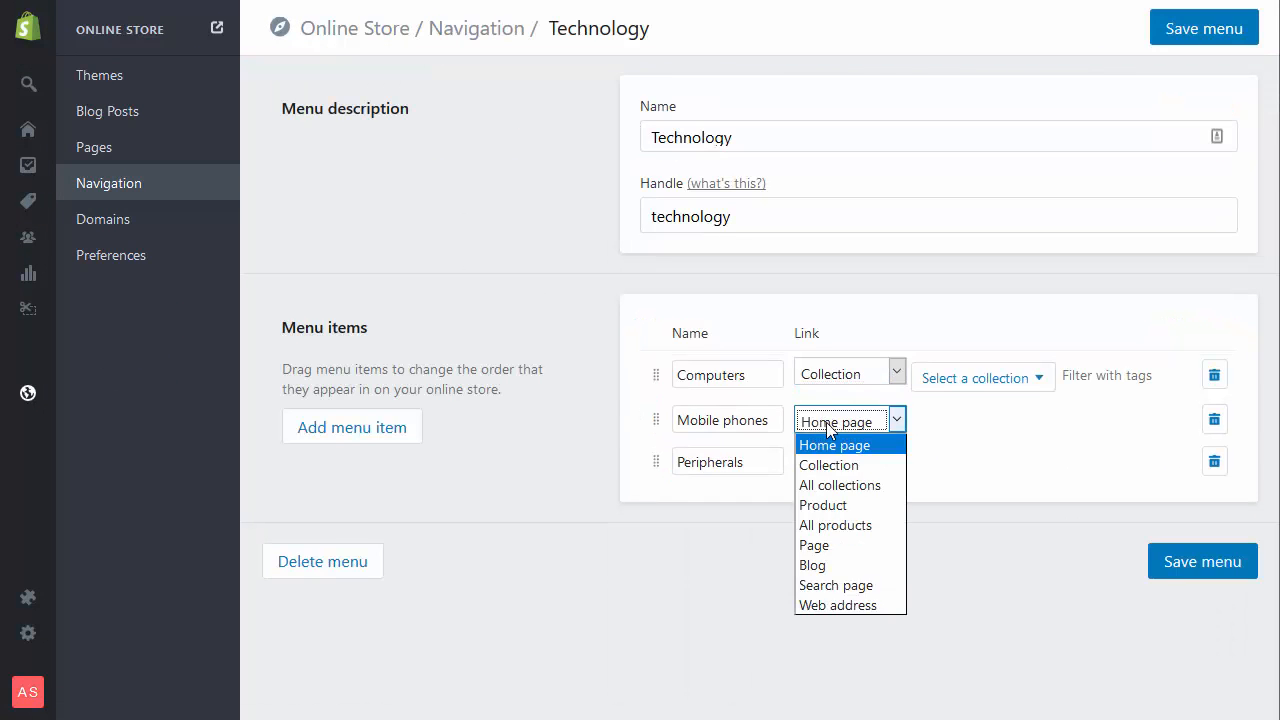
{"action": "left_click", "coordinate": [838, 468]}
{"action": "left_click", "coordinate": [833, 470]}
{"action": "left_click", "coordinate": [840, 509]}
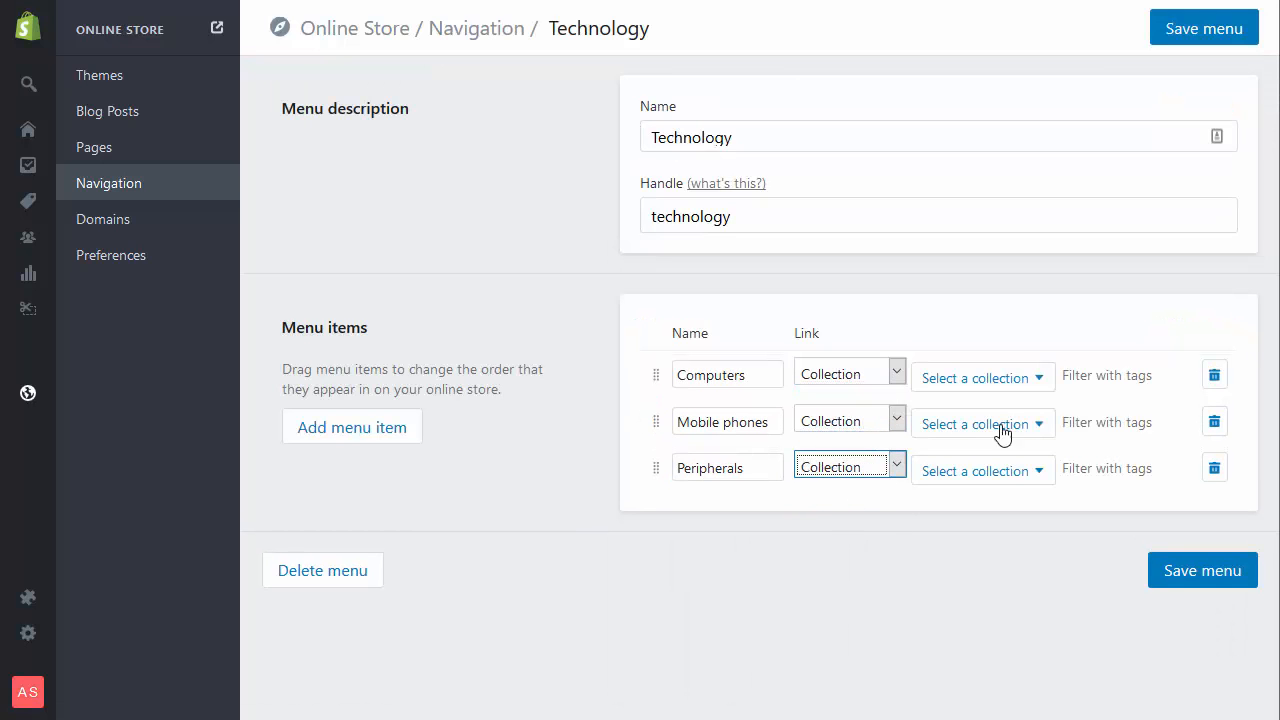
Link the Computers, Mobile phones and Peripherals items to their matching collections and save the Technology menu
{"action": "left_click", "coordinate": [985, 380]}
{"action": "left_click", "coordinate": [977, 451]}
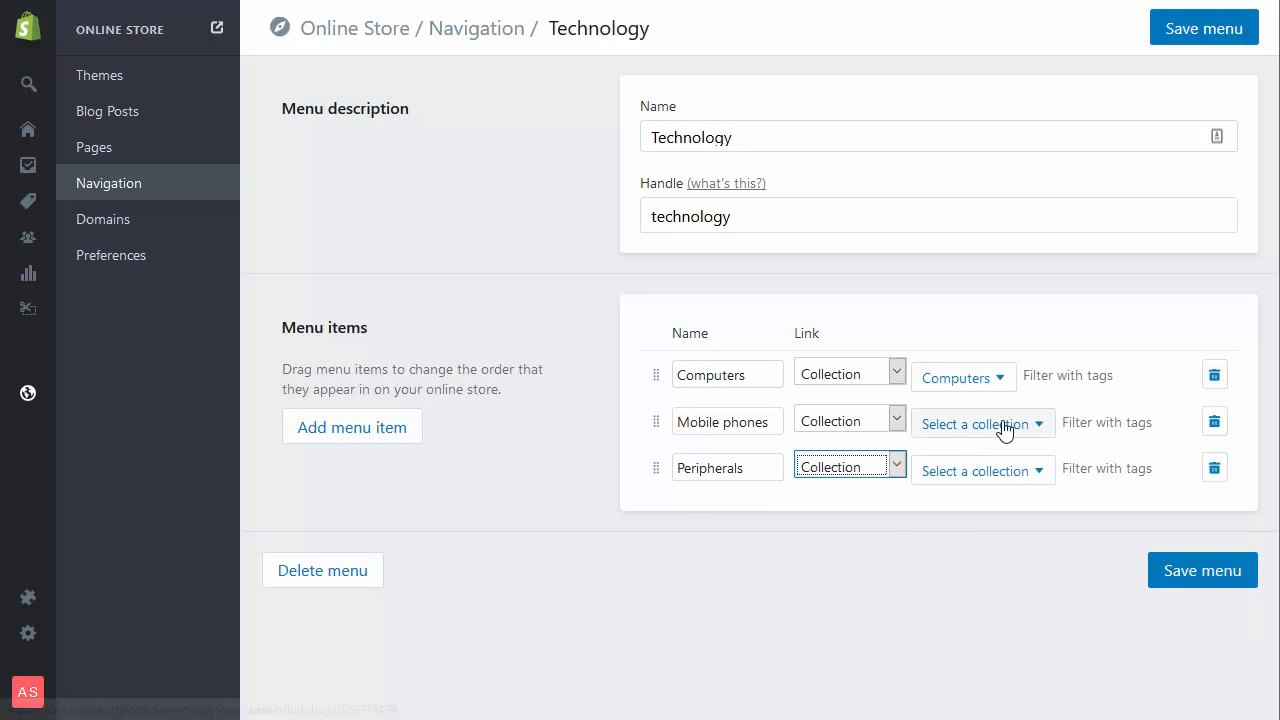
{"action": "left_click", "coordinate": [1005, 428]}
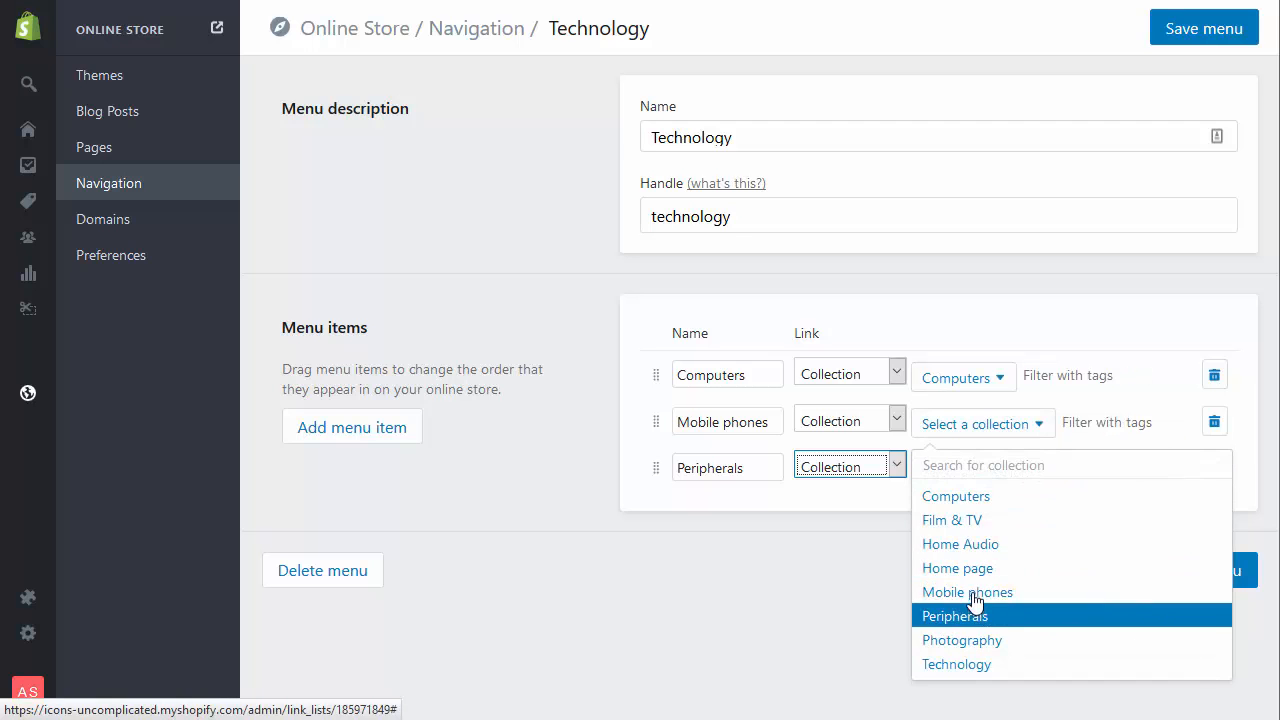
{"action": "left_click", "coordinate": [975, 590]}
{"action": "left_click", "coordinate": [985, 472]}
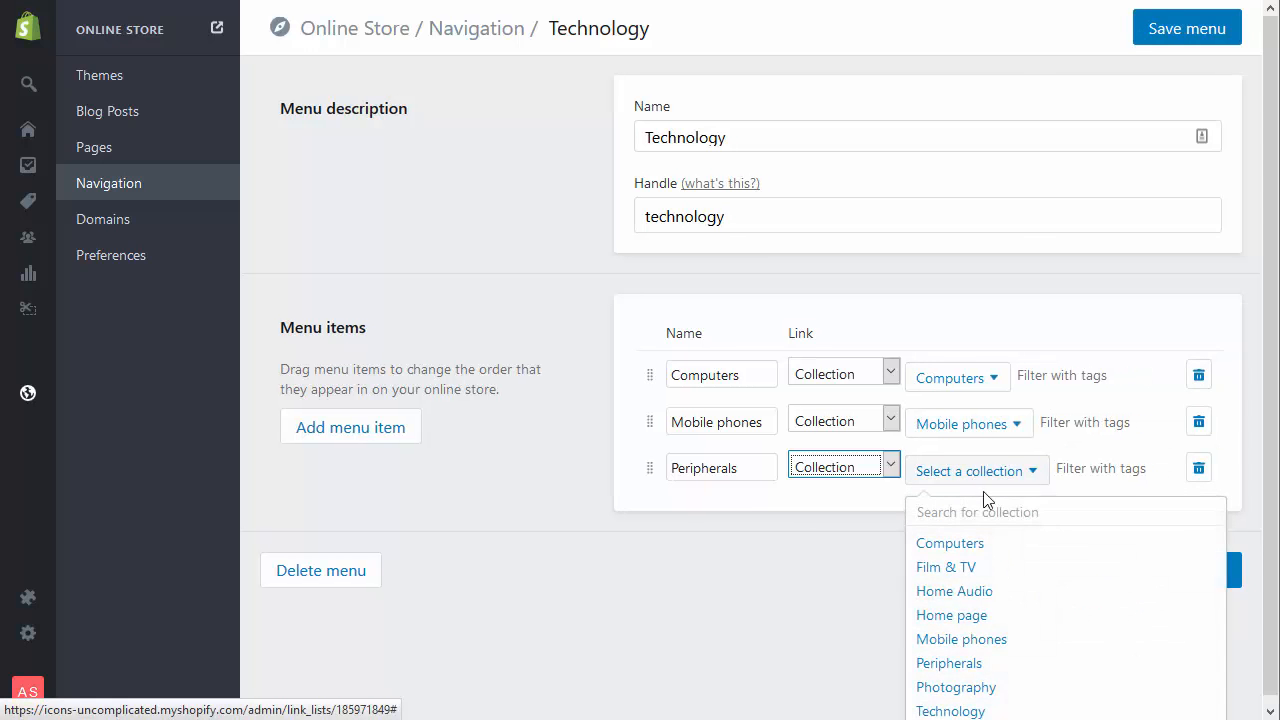
{"action": "left_click", "coordinate": [960, 659]}
{"action": "left_click", "coordinate": [1192, 570]}
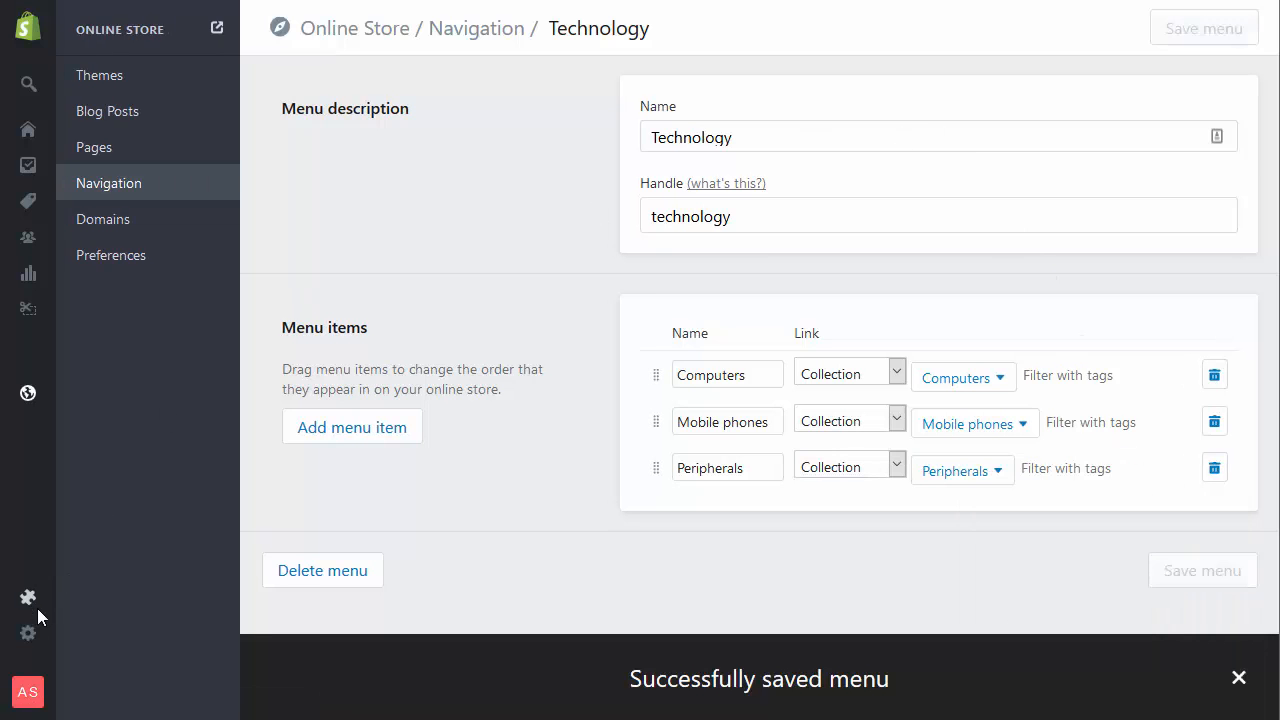
Refresh the current category list in the Sub-category Icons Uncomplicated app and view its Technology collection
{"action": "left_click", "coordinate": [46, 604]}
{"action": "left_click", "coordinate": [490, 250]}
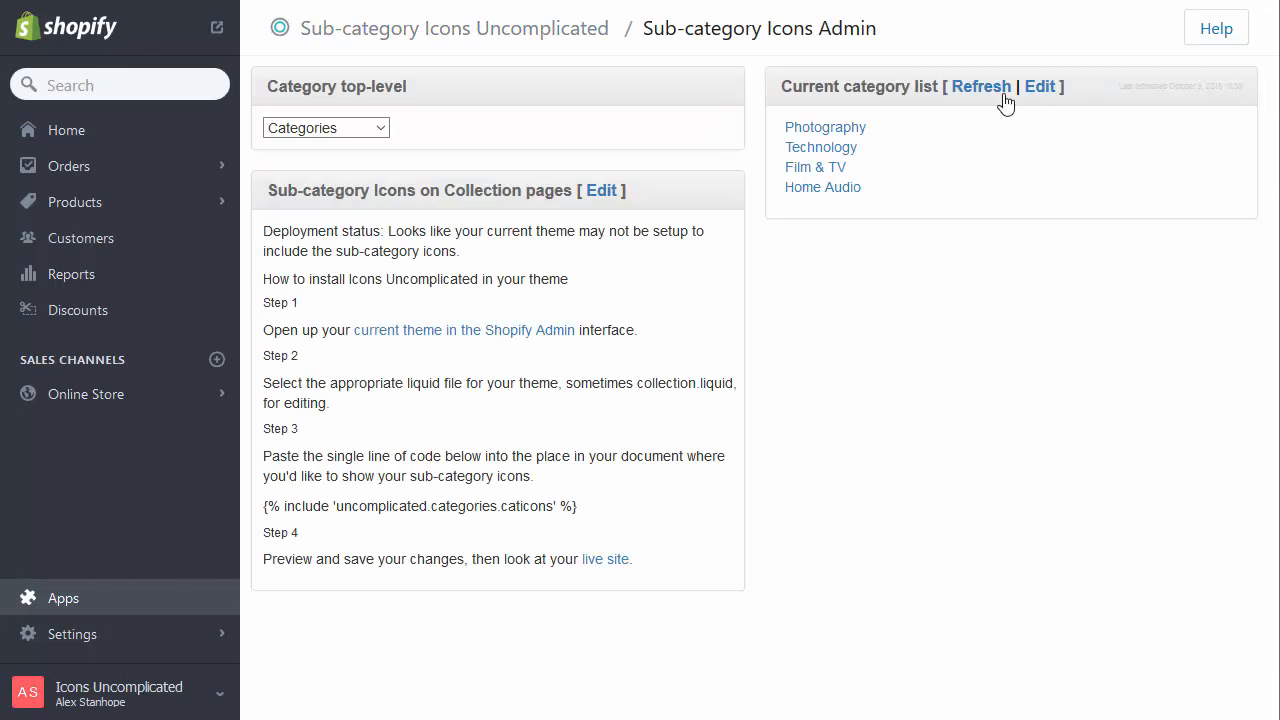
{"action": "left_click", "coordinate": [981, 88]}
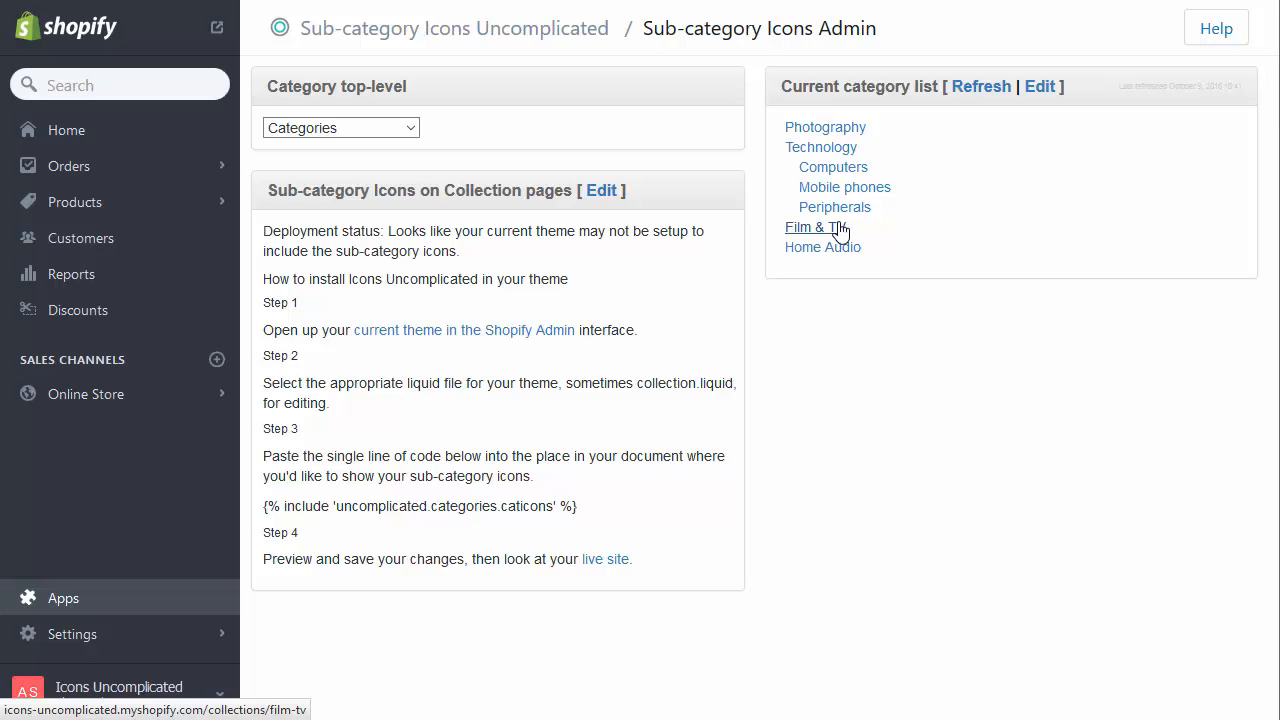
{"action": "left_click", "coordinate": [829, 147]}
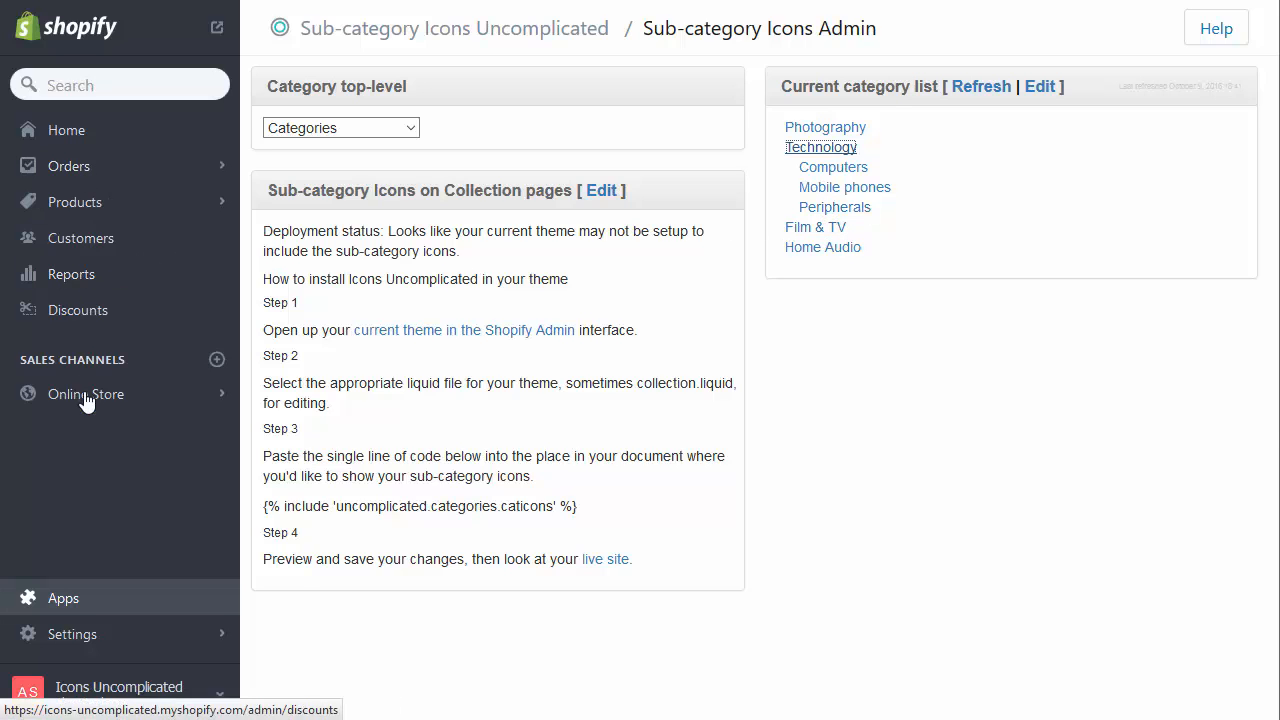
Upload computers.jpeg from the category images folder as the Computers collection's image
{"action": "left_click", "coordinate": [83, 203]}
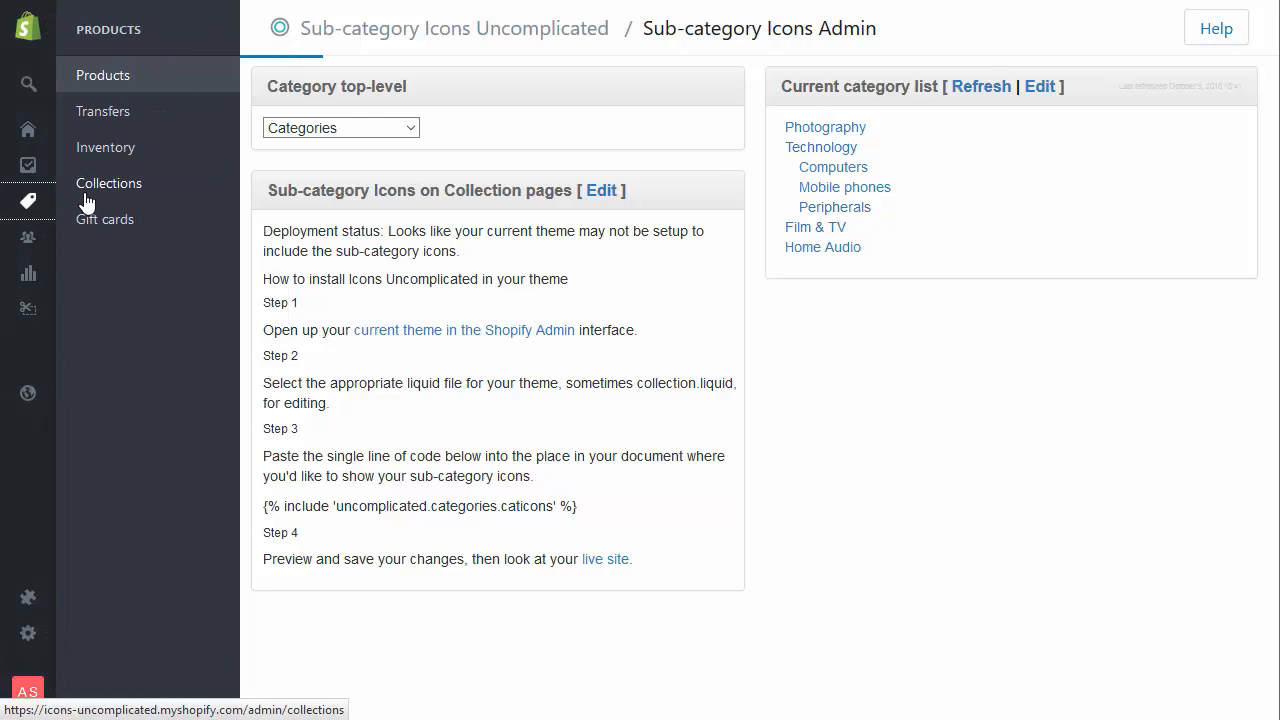
{"action": "left_click", "coordinate": [128, 188]}
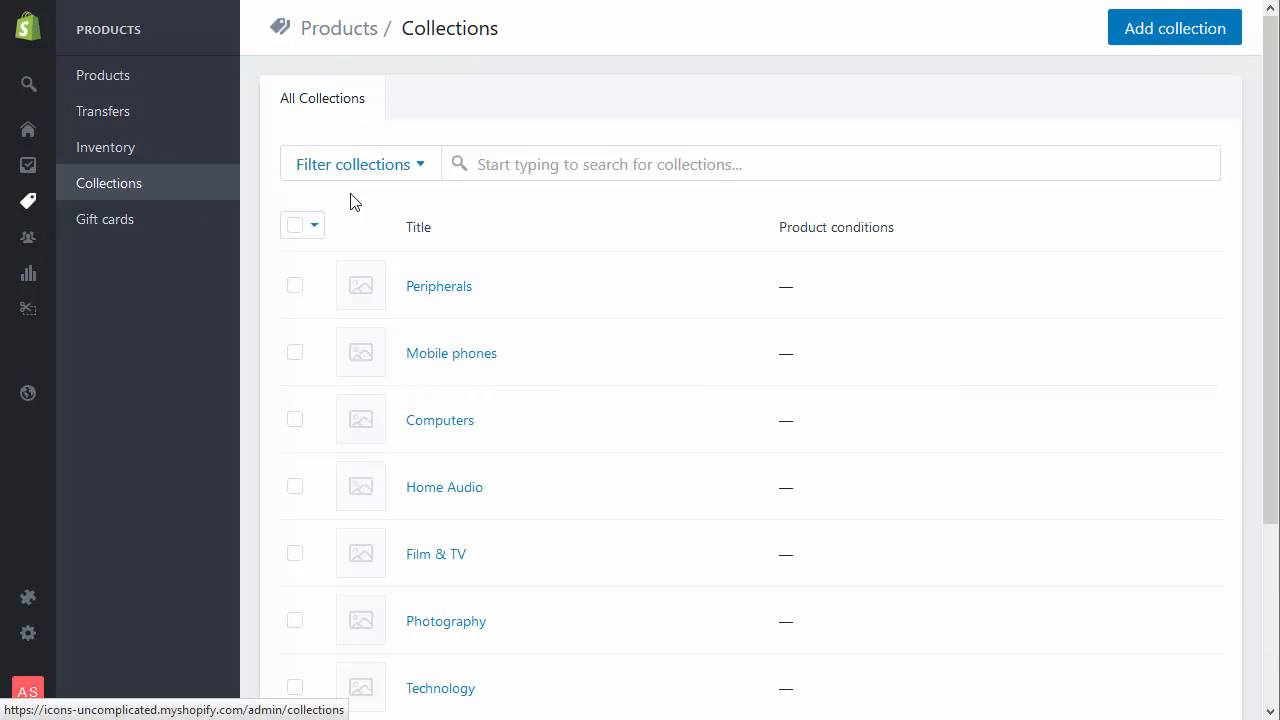
{"action": "left_click", "coordinate": [442, 425]}
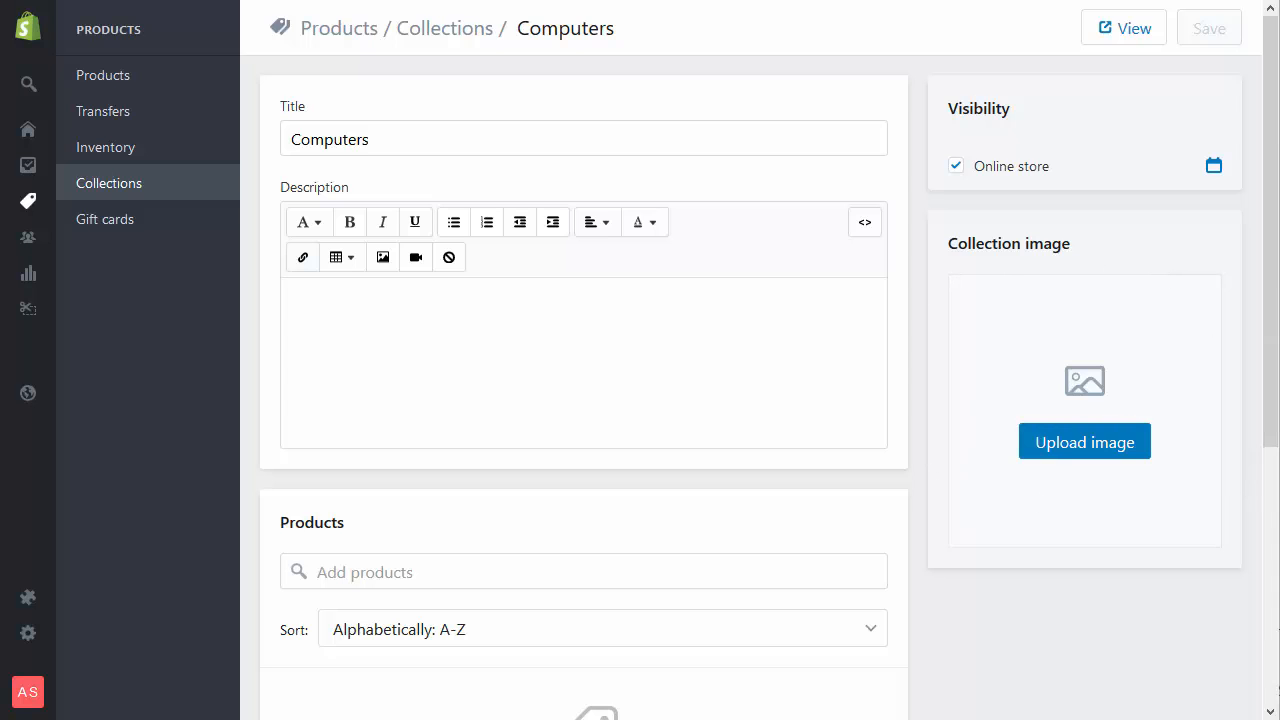
{"action": "left_click", "coordinate": [1100, 452]}
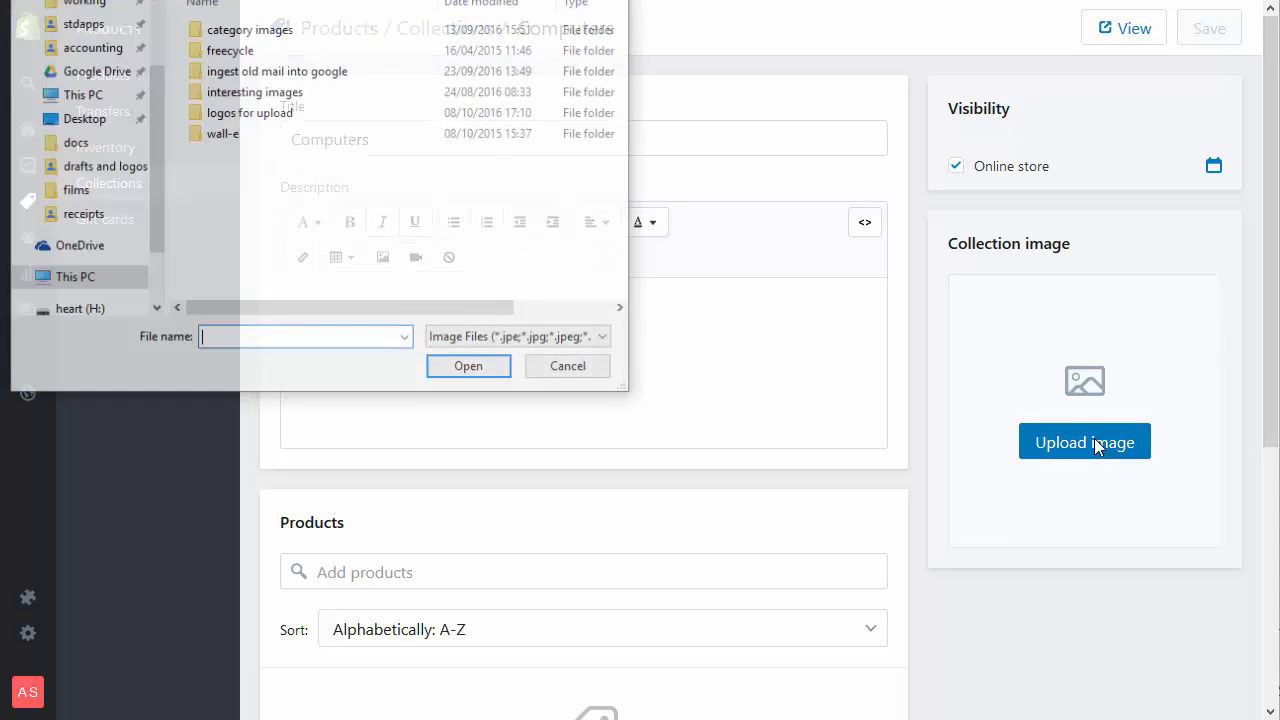
{"action": "double_click", "coordinate": [250, 35]}
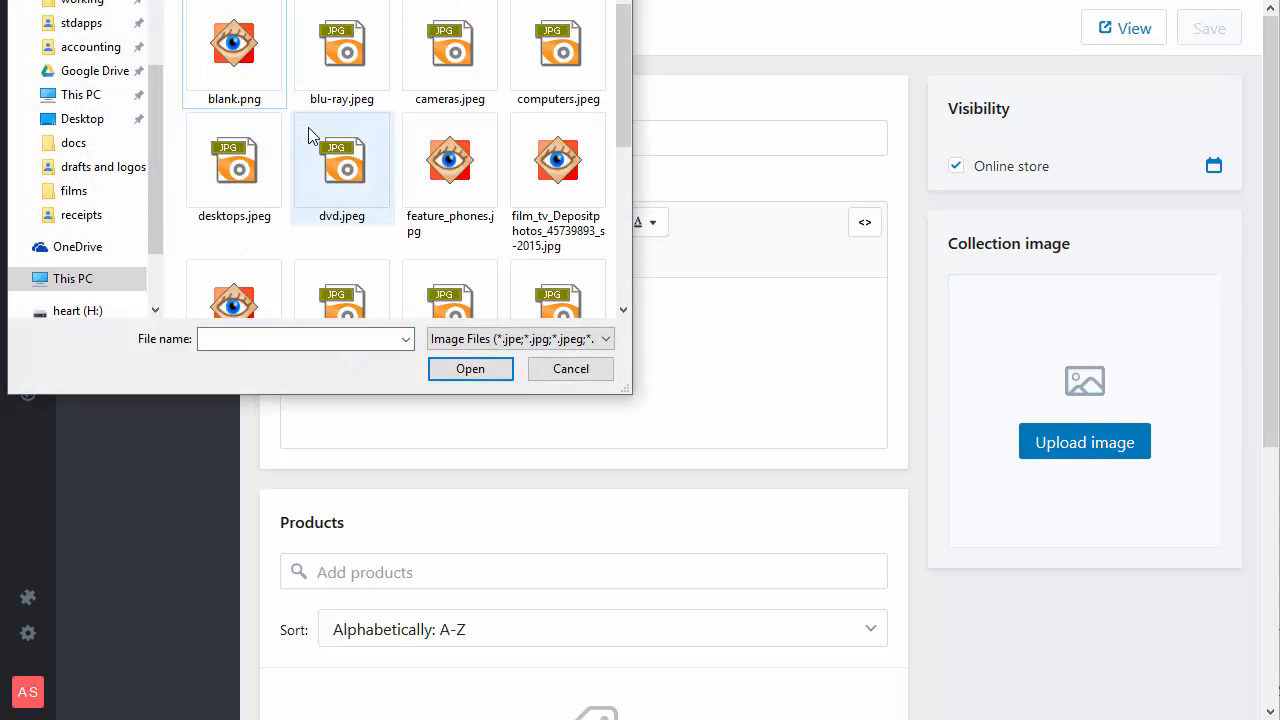
{"action": "double_click", "coordinate": [557, 60]}
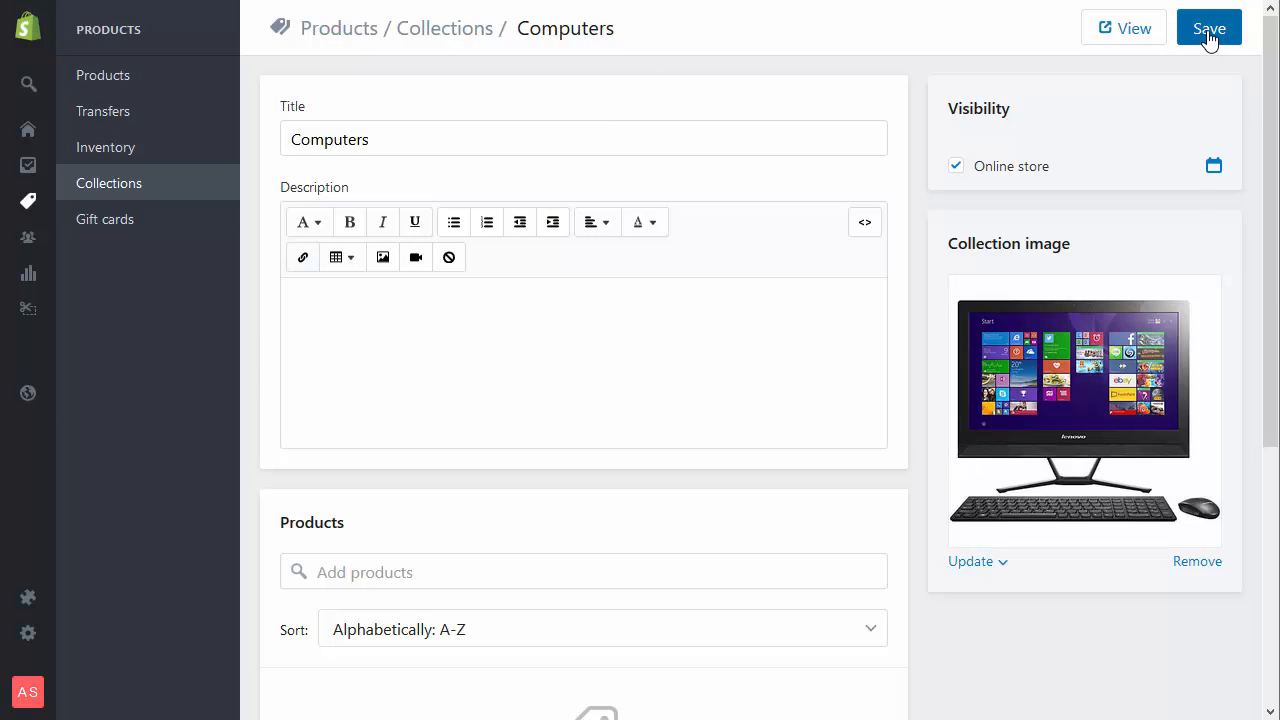
Enter the description "This is where I put my description." for the Computers collection and save it
{"action": "left_click", "coordinate": [429, 320]}
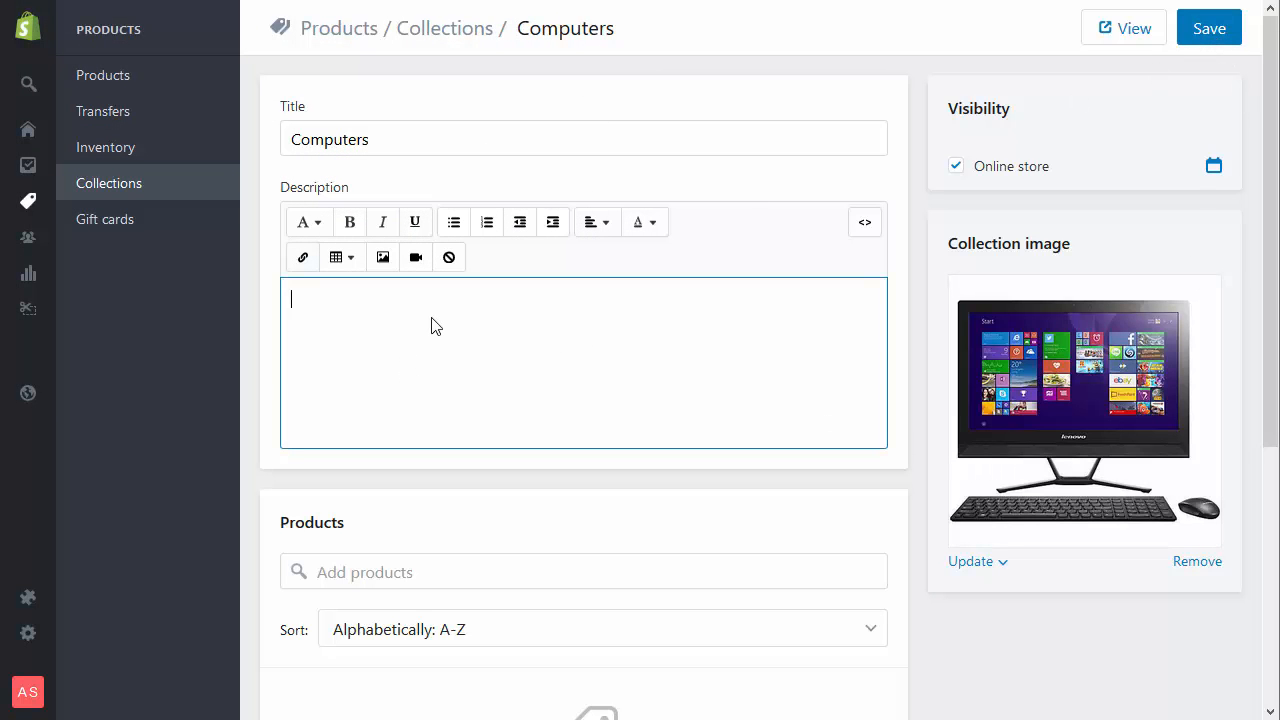
{"action": "type", "text": "This is where I put my d"}
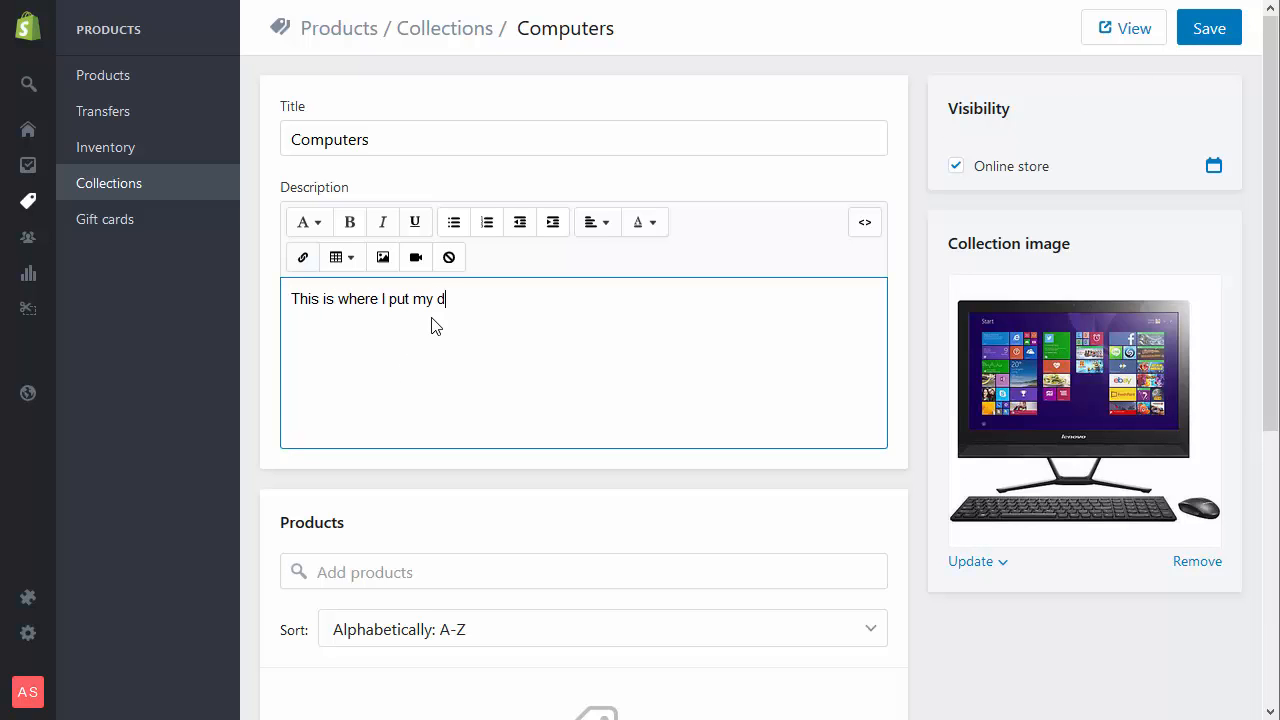
{"action": "type", "text": "escription."}
{"action": "left_click", "coordinate": [1224, 36]}
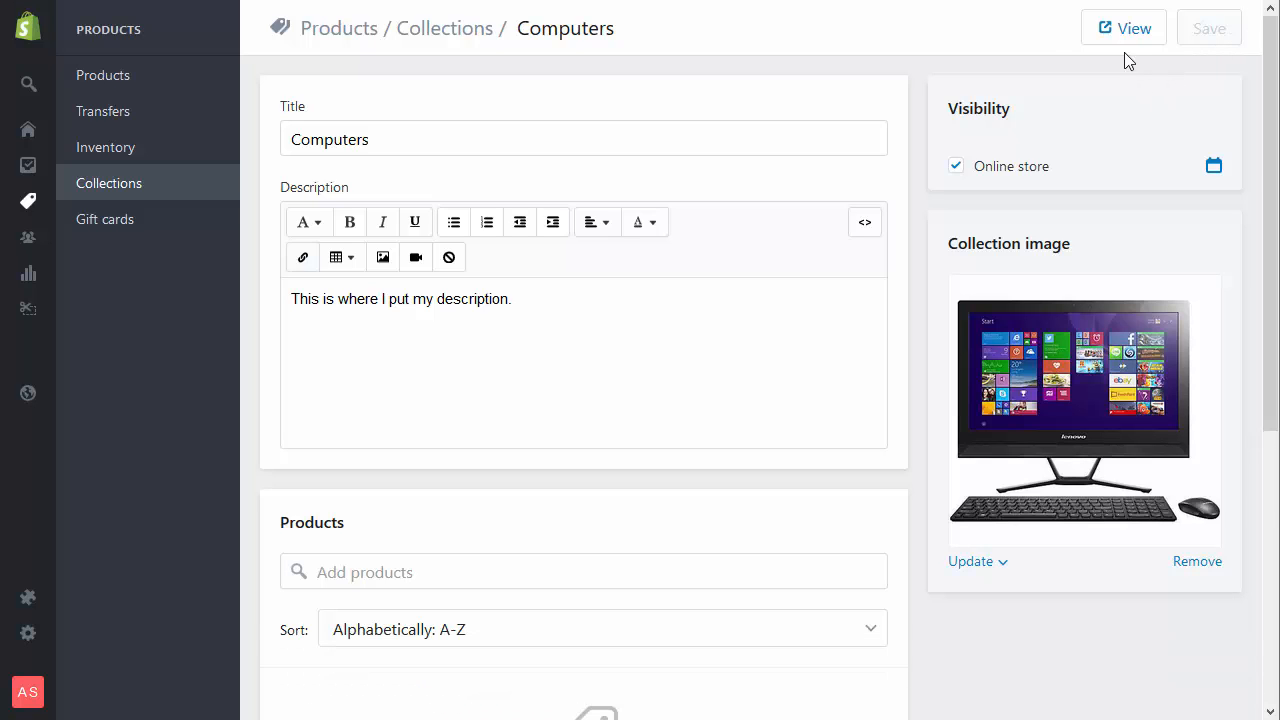
View the Computers collection's storefront page and look over its description and product grid
{"action": "left_click", "coordinate": [1128, 37]}
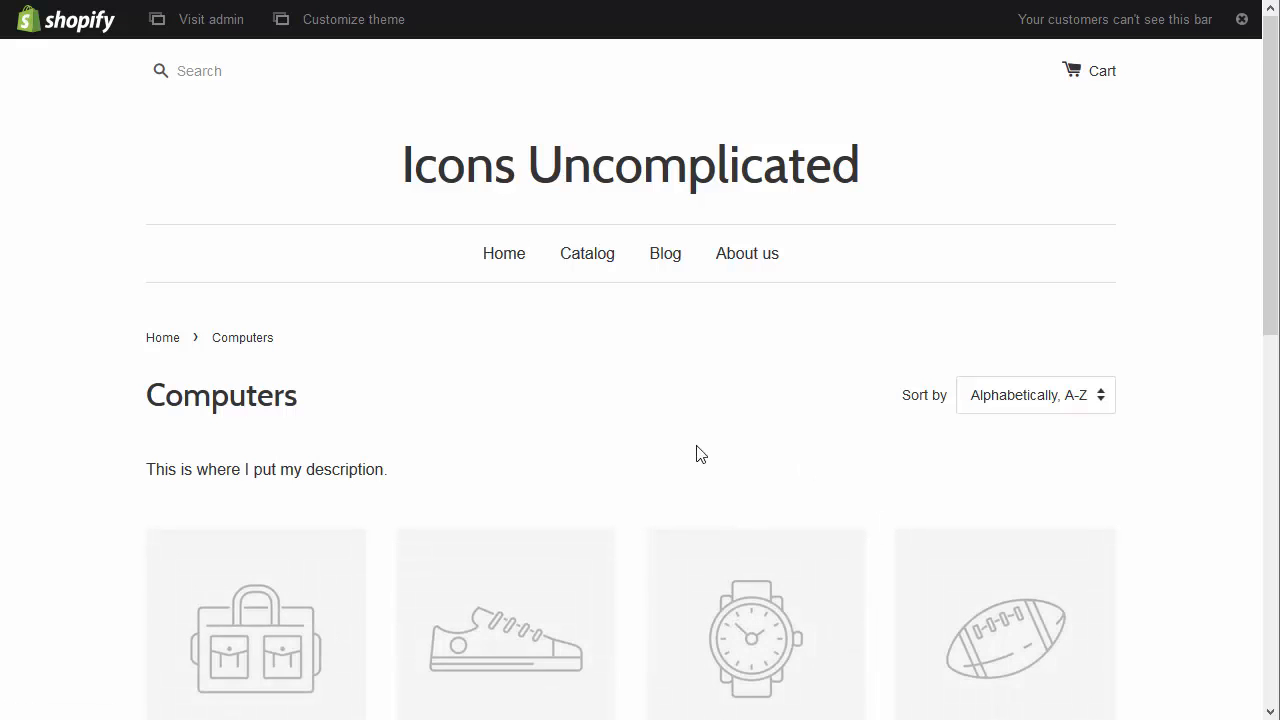
{"action": "scroll", "coordinate": [686, 400], "scroll_direction": "down", "scroll_amount": 5}
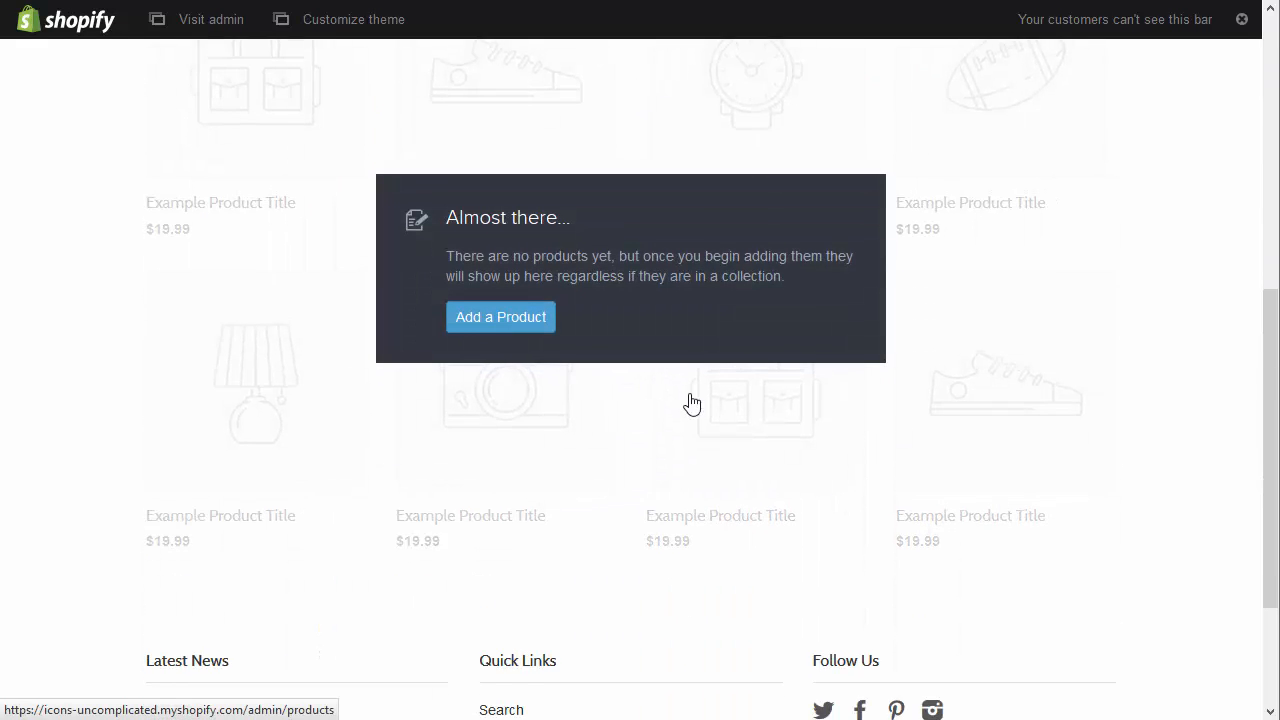
{"action": "scroll", "coordinate": [691, 403], "scroll_direction": "up", "scroll_amount": 5}
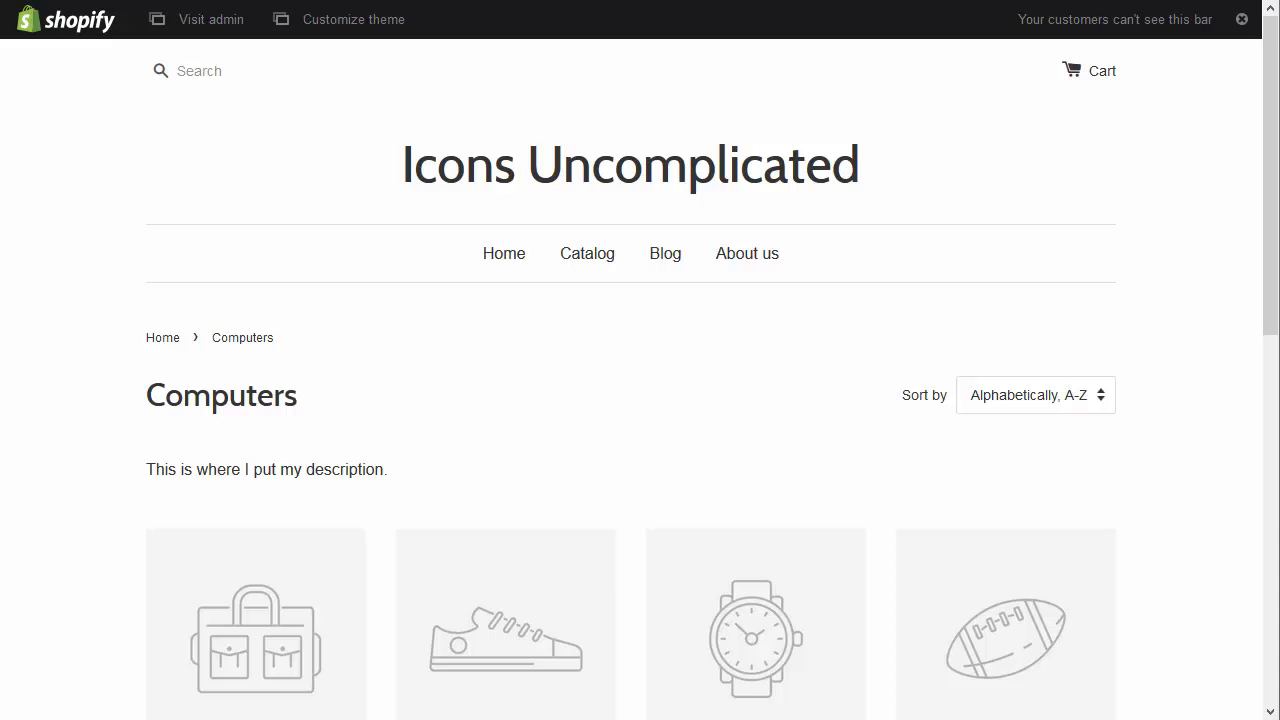
{"action": "left_click", "coordinate": [598, 258]}
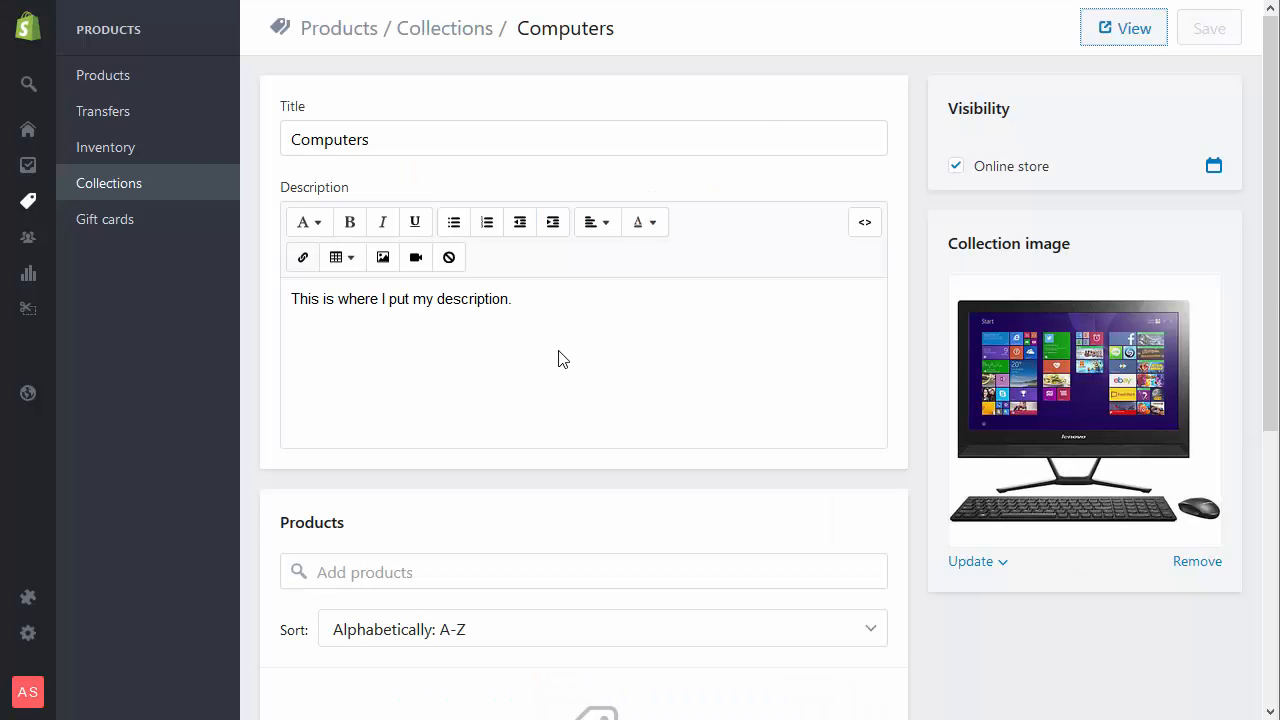
Copy the {% include 'uncomplicated.categories.caticons' %} line from the Sub-category Icons Uncomplicated app's install instructions
{"action": "left_click", "coordinate": [59, 603]}
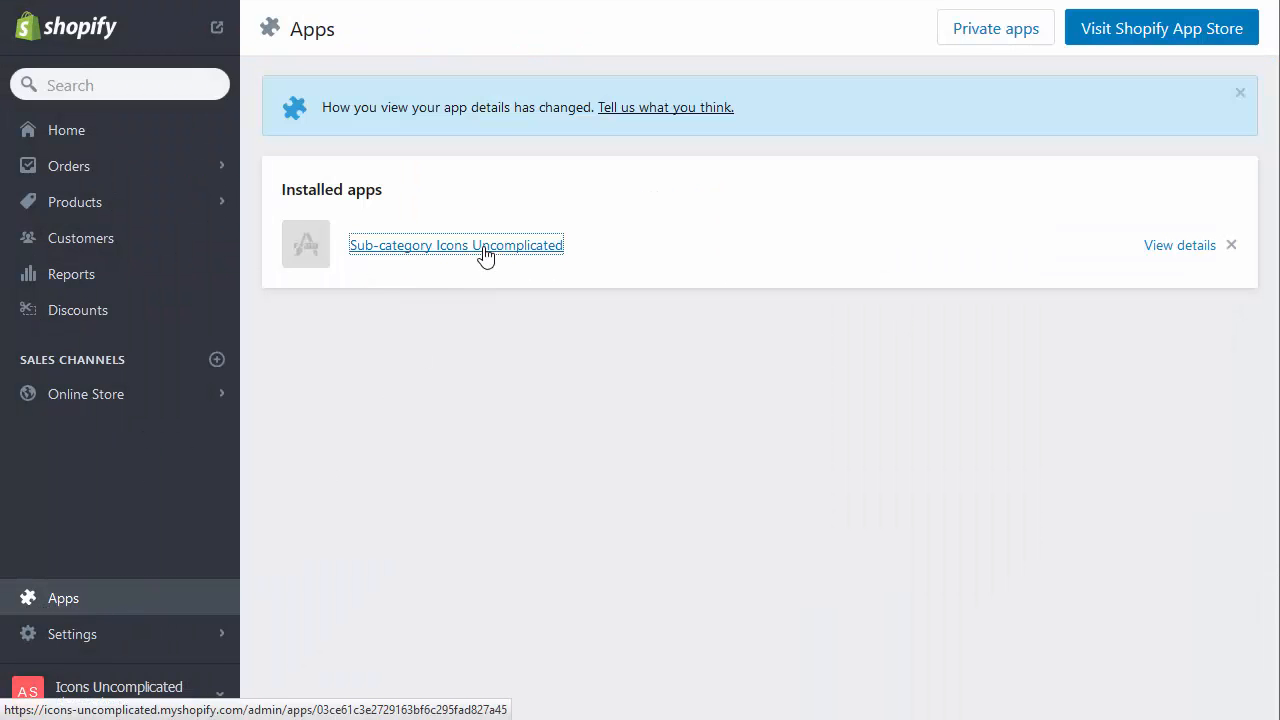
{"action": "left_click", "coordinate": [482, 250]}
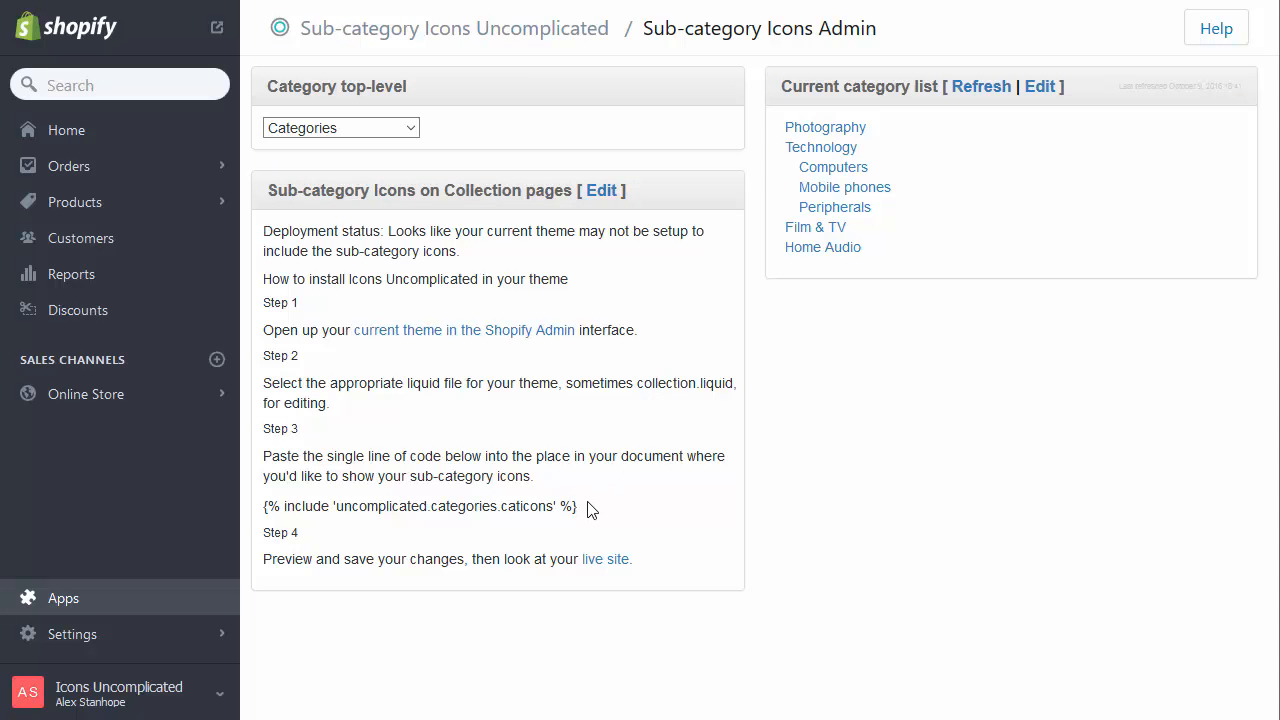
{"action": "left_click_drag", "start_coordinate": [586, 507], "coordinate": [264, 505]}
{"action": "key", "text": "ctrl+c"}
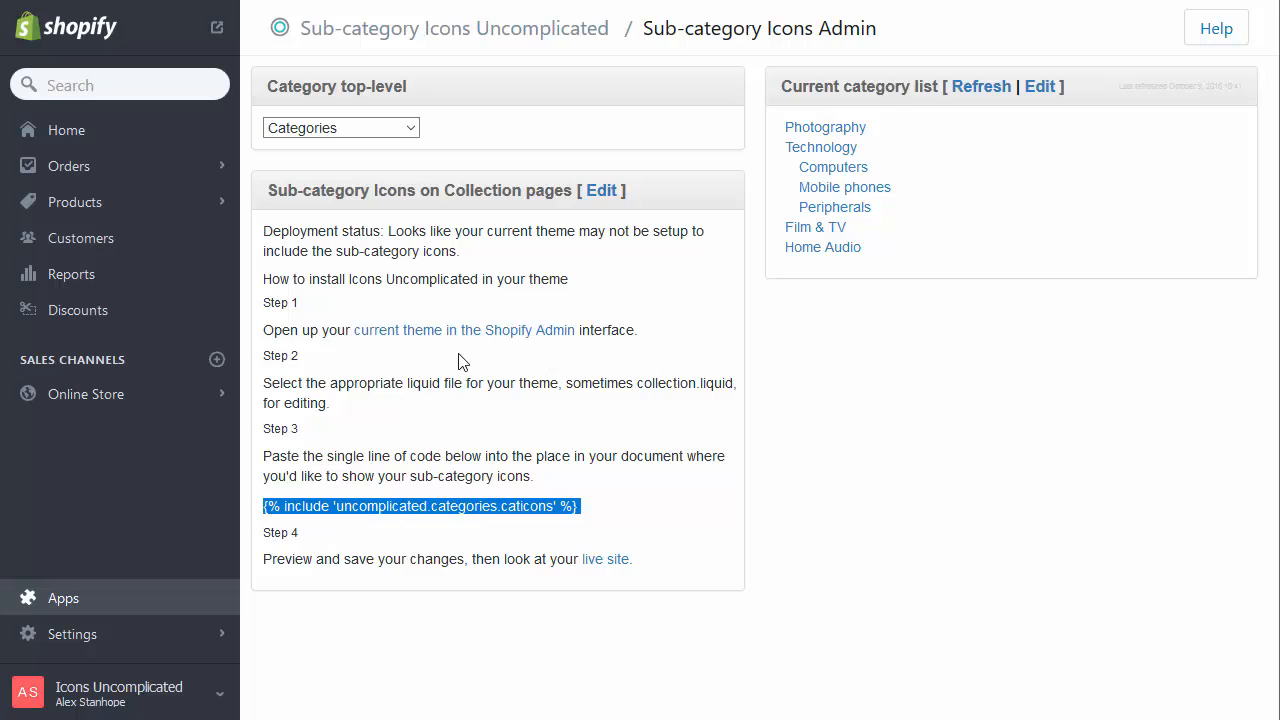
Open the collection.liquid template of the current Launchpad-star theme for code editing
{"action": "left_click", "coordinate": [473, 332]}
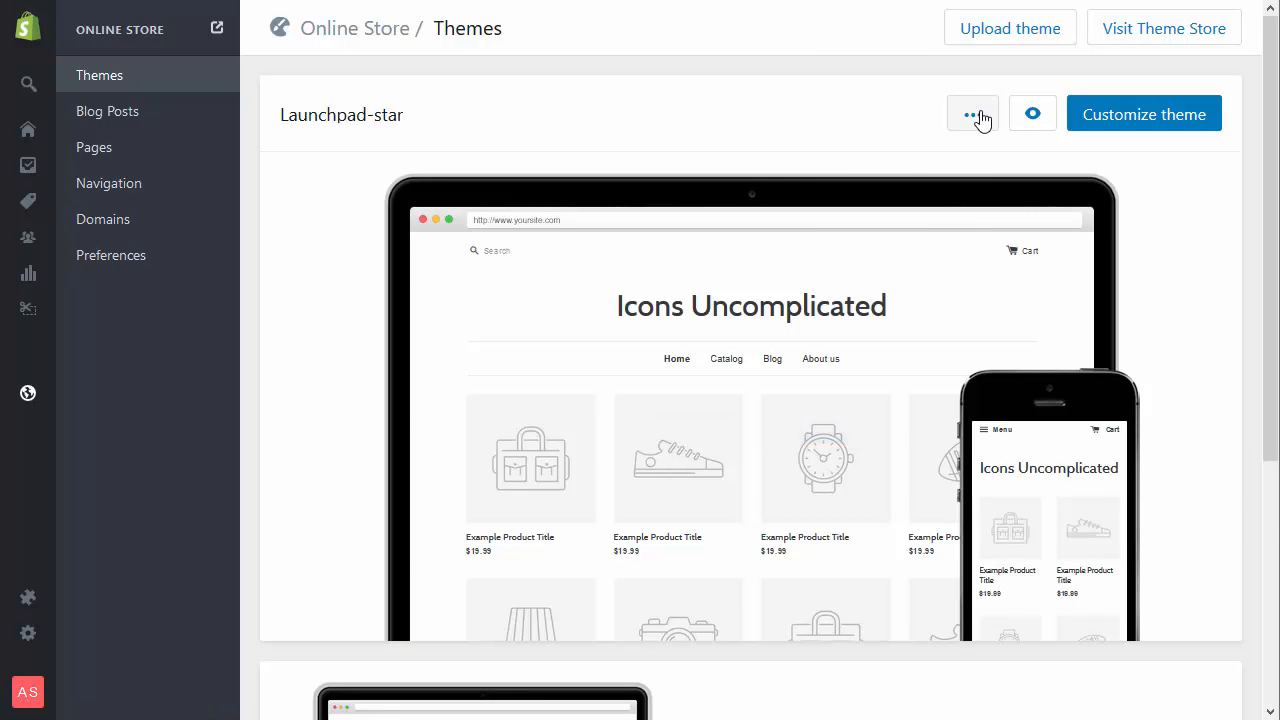
{"action": "left_click", "coordinate": [975, 116]}
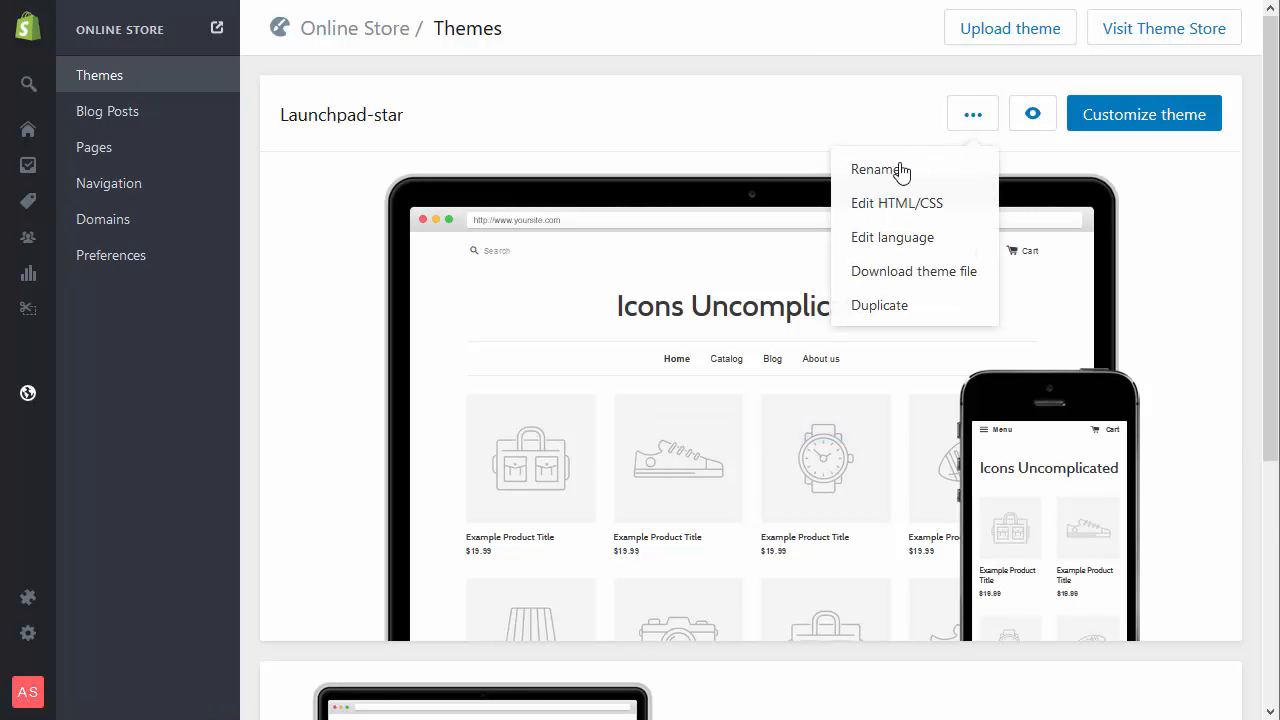
{"action": "left_click", "coordinate": [903, 243]}
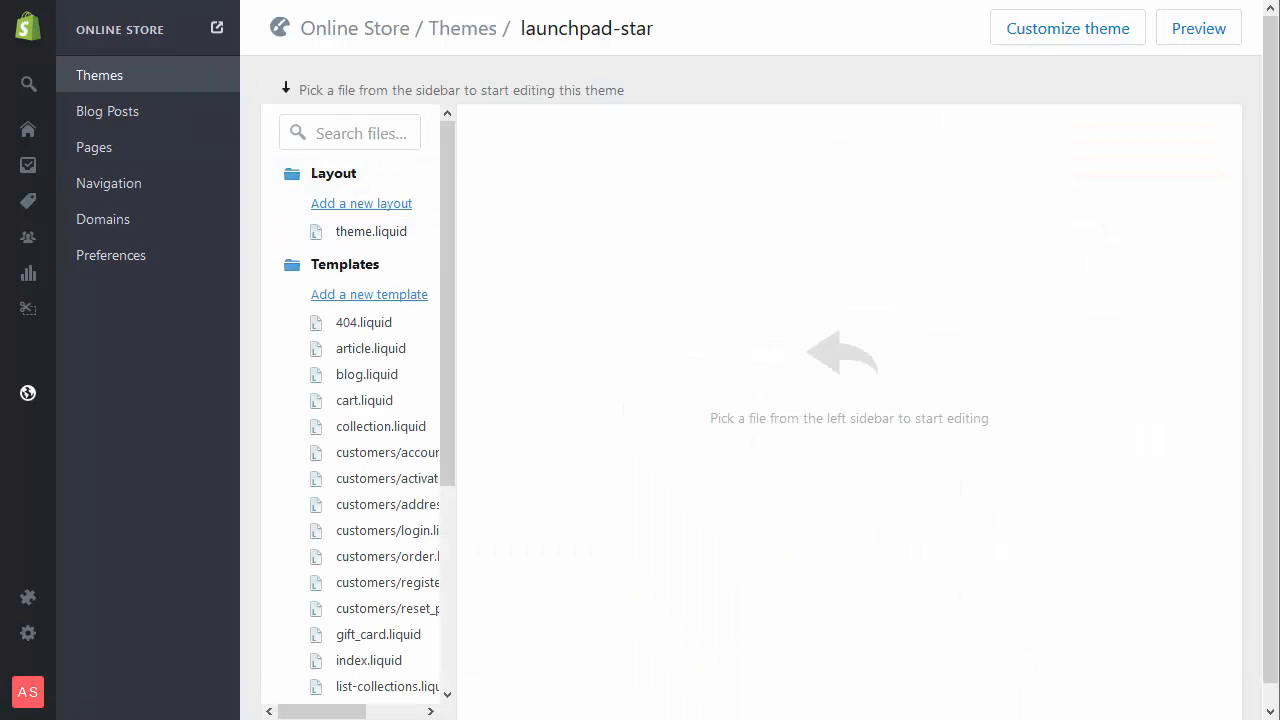
{"action": "left_click", "coordinate": [380, 428]}
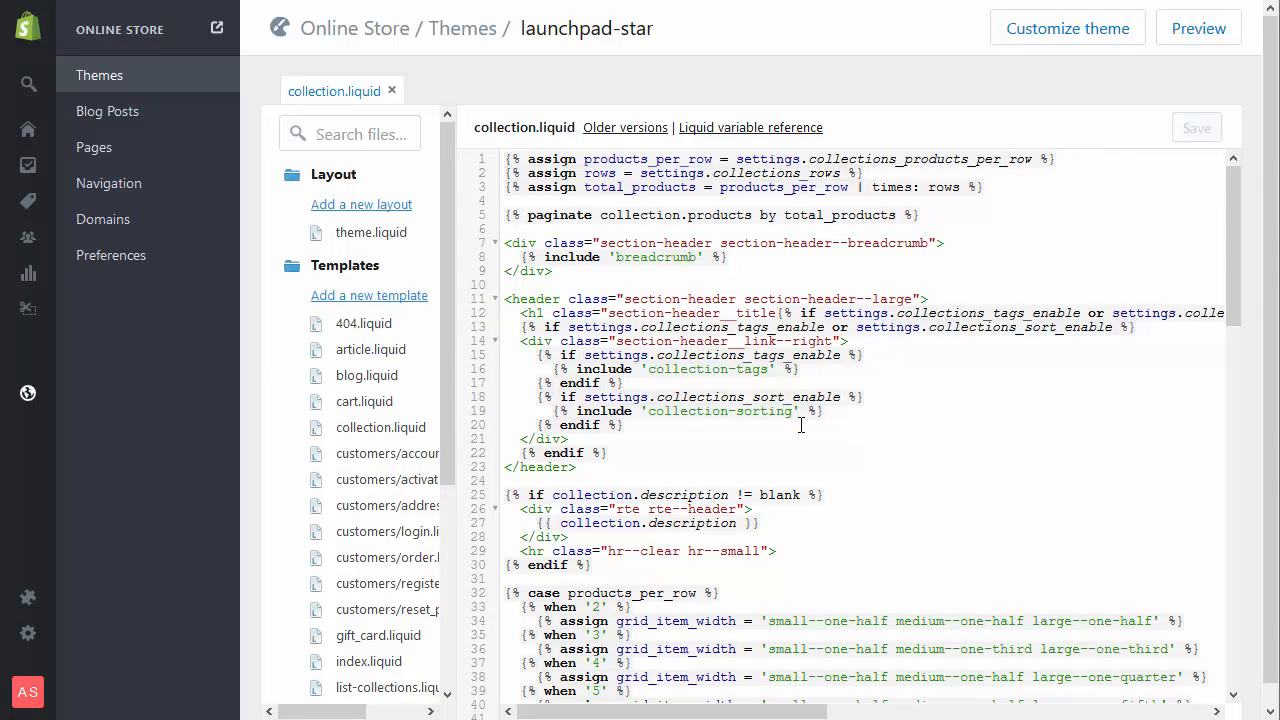
Insert the copied caticons include line above the grid-uniform grid-link__container div in collection.liquid and save the file
{"action": "scroll", "coordinate": [840, 440], "scroll_direction": "down", "scroll_amount": 2}
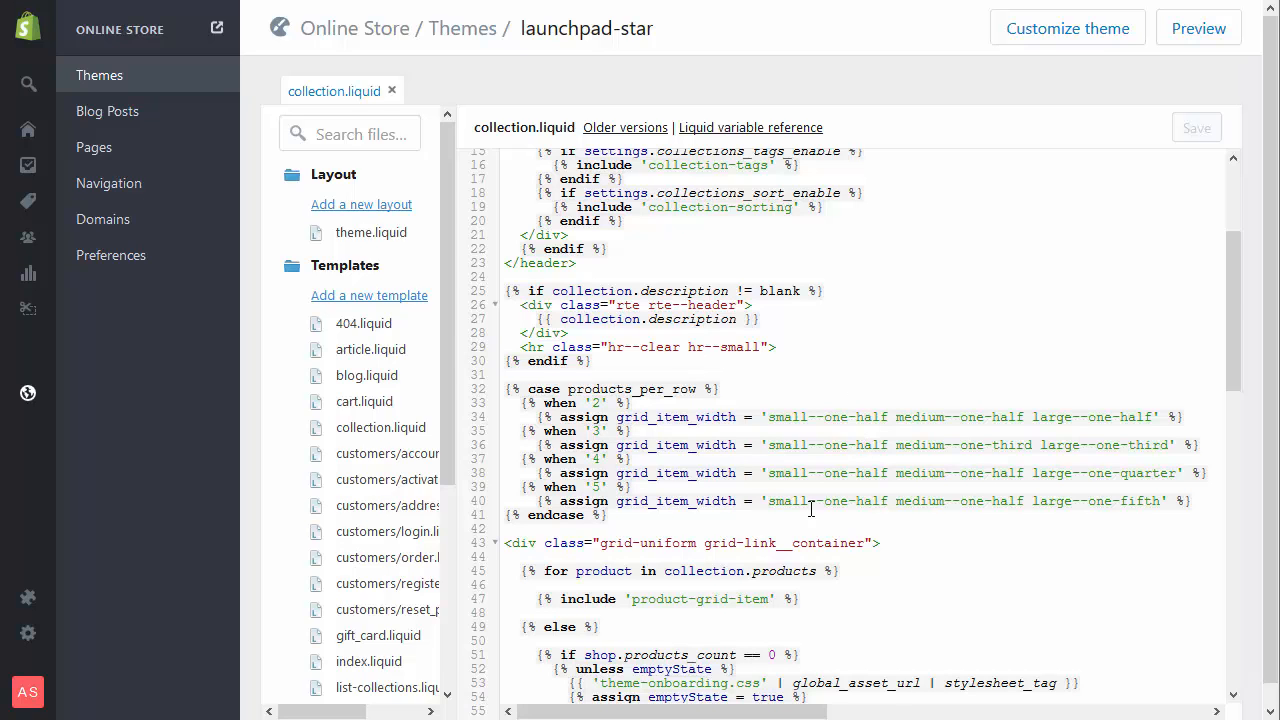
{"action": "scroll", "coordinate": [818, 553], "scroll_direction": "down", "scroll_amount": 1}
{"action": "left_click", "coordinate": [780, 441]}
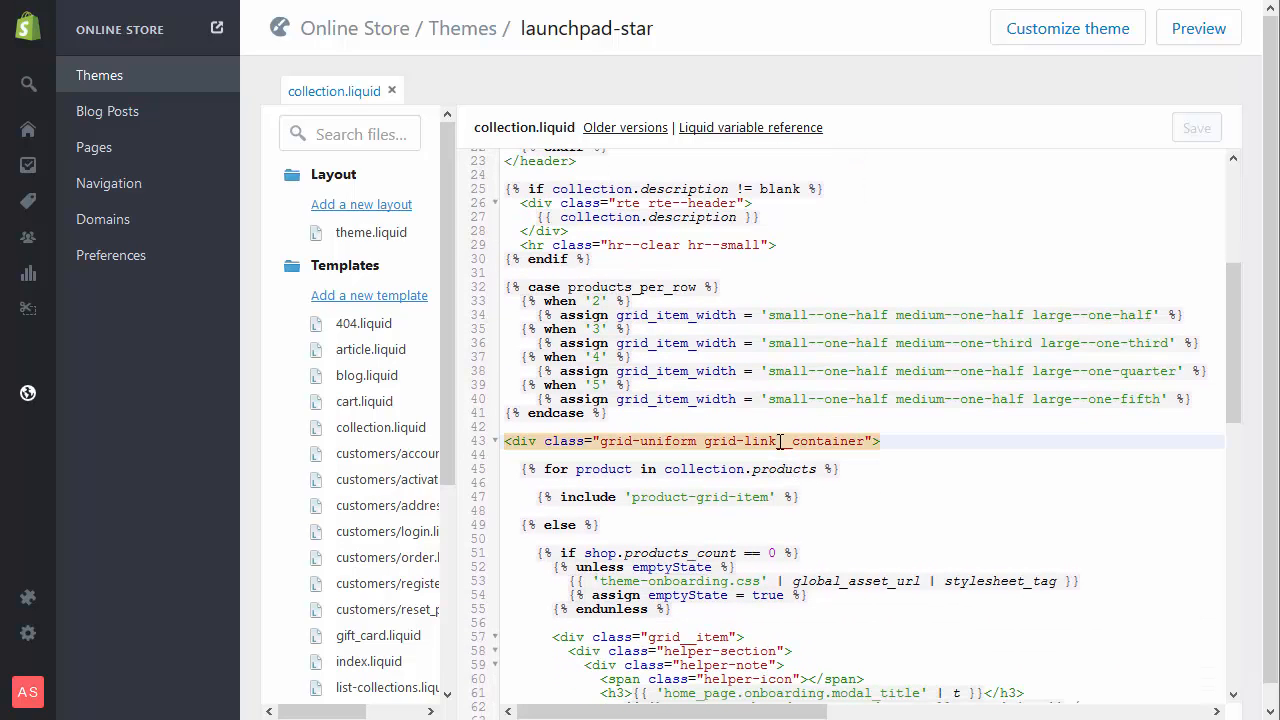
{"action": "key", "text": "Return"}
{"action": "key", "text": "Return"}
{"action": "key", "text": "Up"}
{"action": "key", "text": "Up"}
{"action": "key", "text": "ctrl+v"}
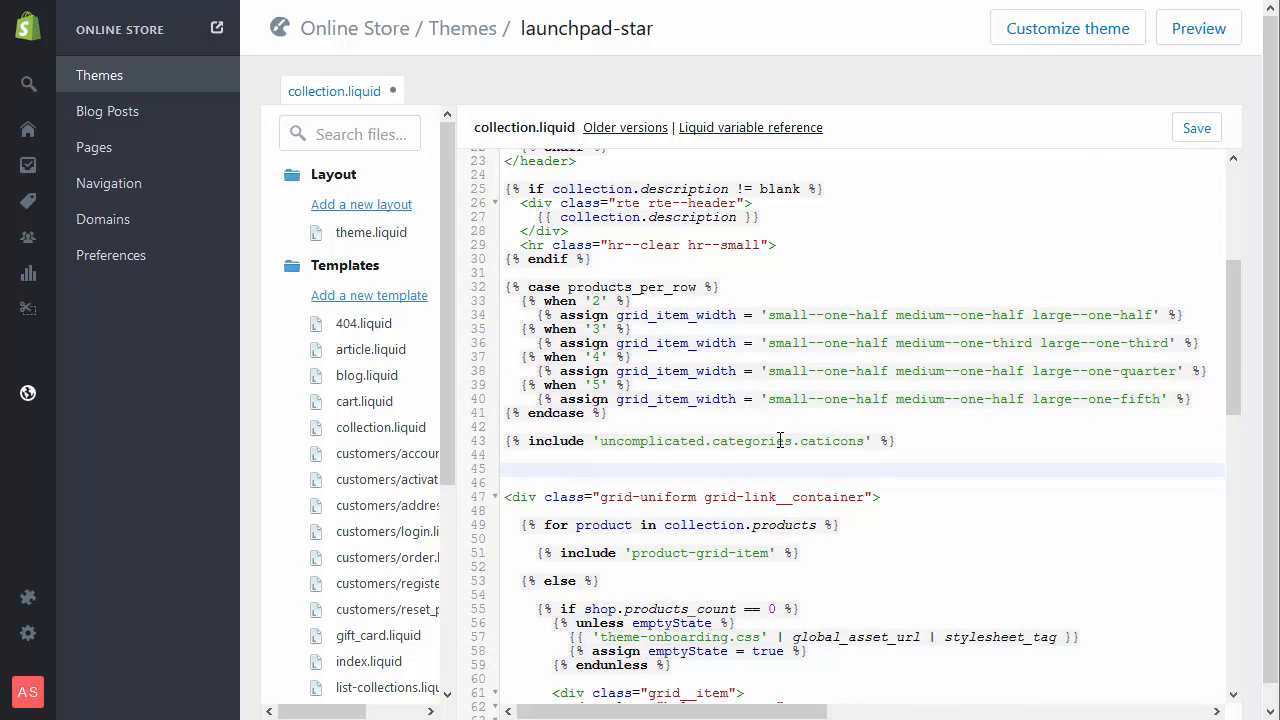
{"action": "key", "text": "BackSpace"}
{"action": "key", "text": "BackSpace"}
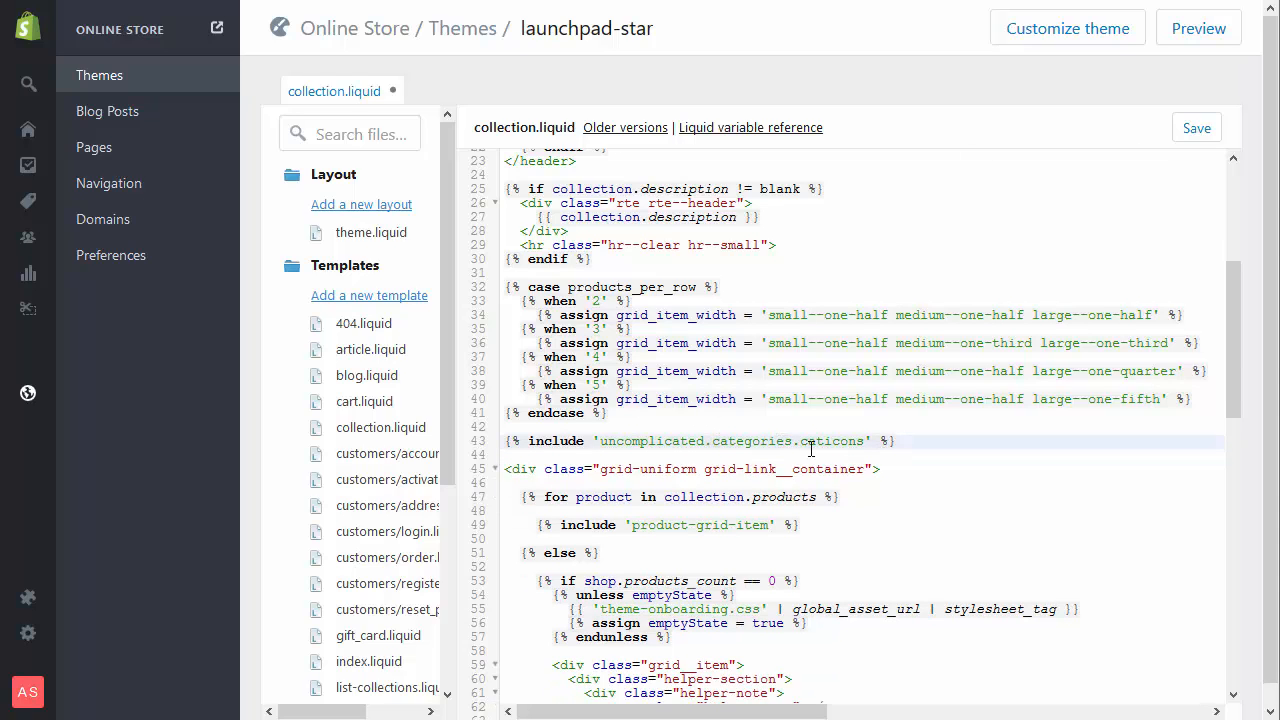
{"action": "left_click", "coordinate": [1195, 131]}
View the Technology collection's storefront page from the app's category list, minimize the theme preview bar and examine the sub-category icons
{"action": "left_click", "coordinate": [958, 0]}
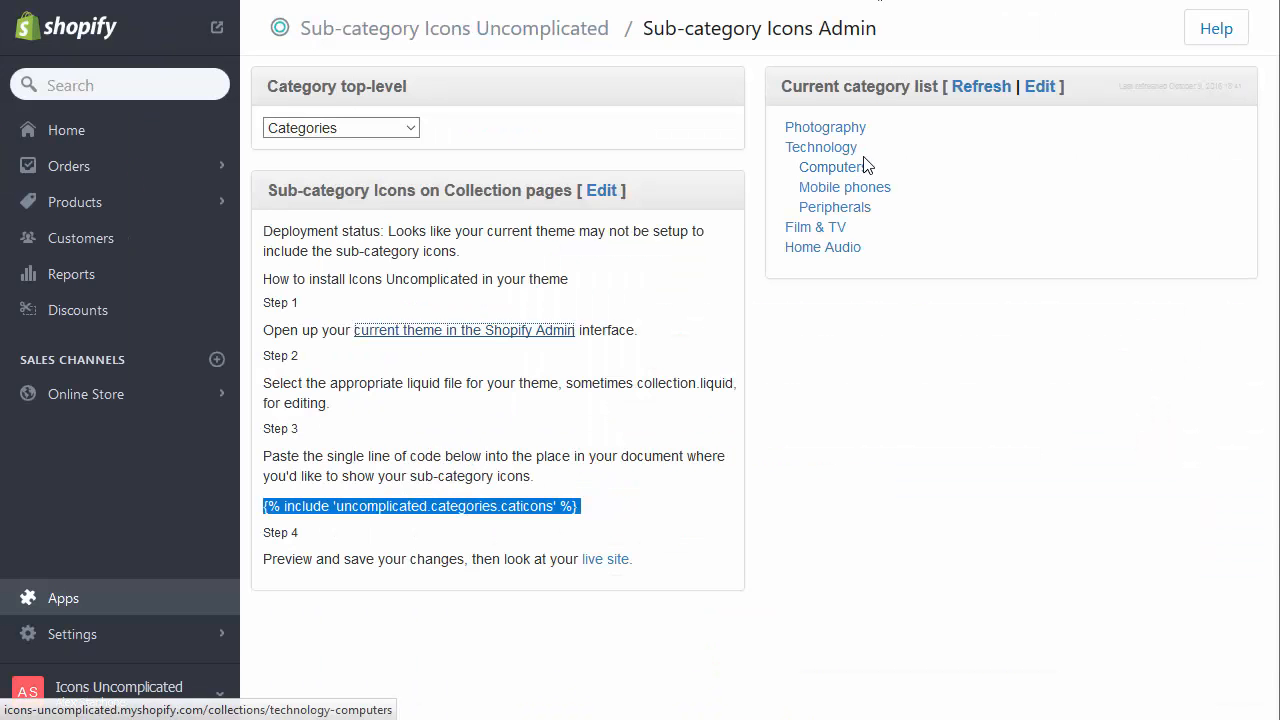
{"action": "left_click", "coordinate": [823, 151]}
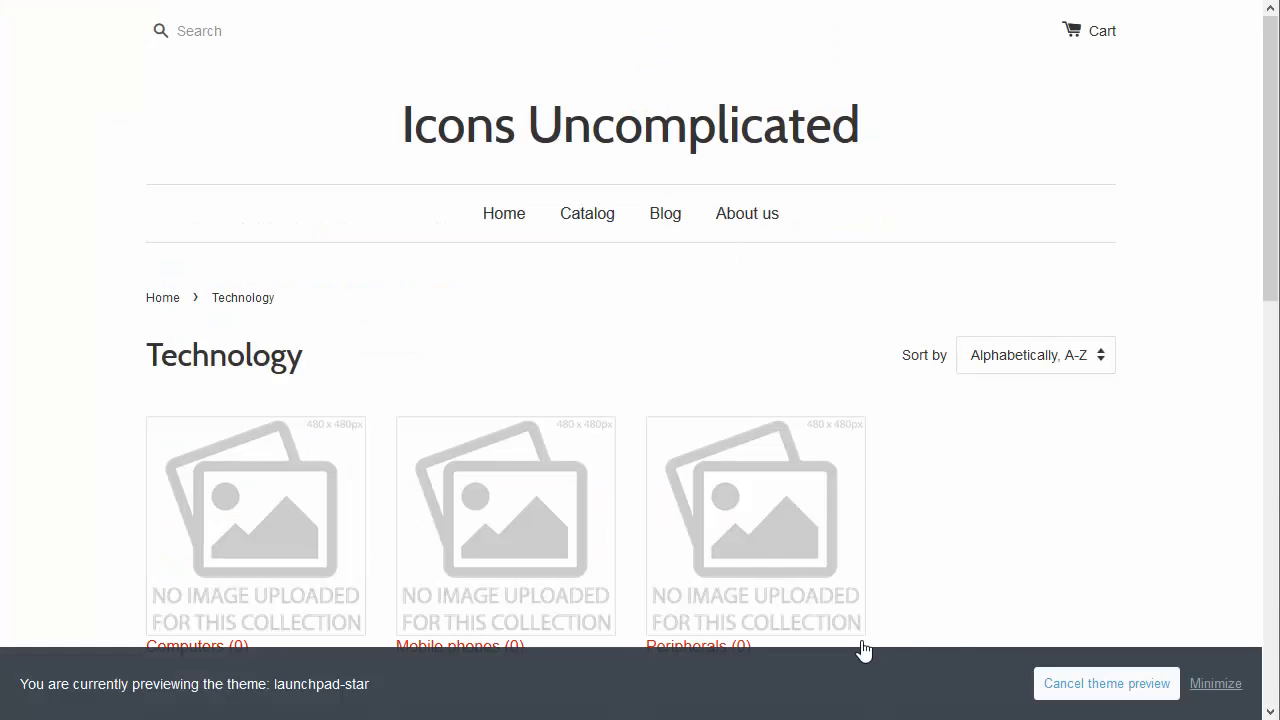
{"action": "left_click", "coordinate": [1203, 688]}
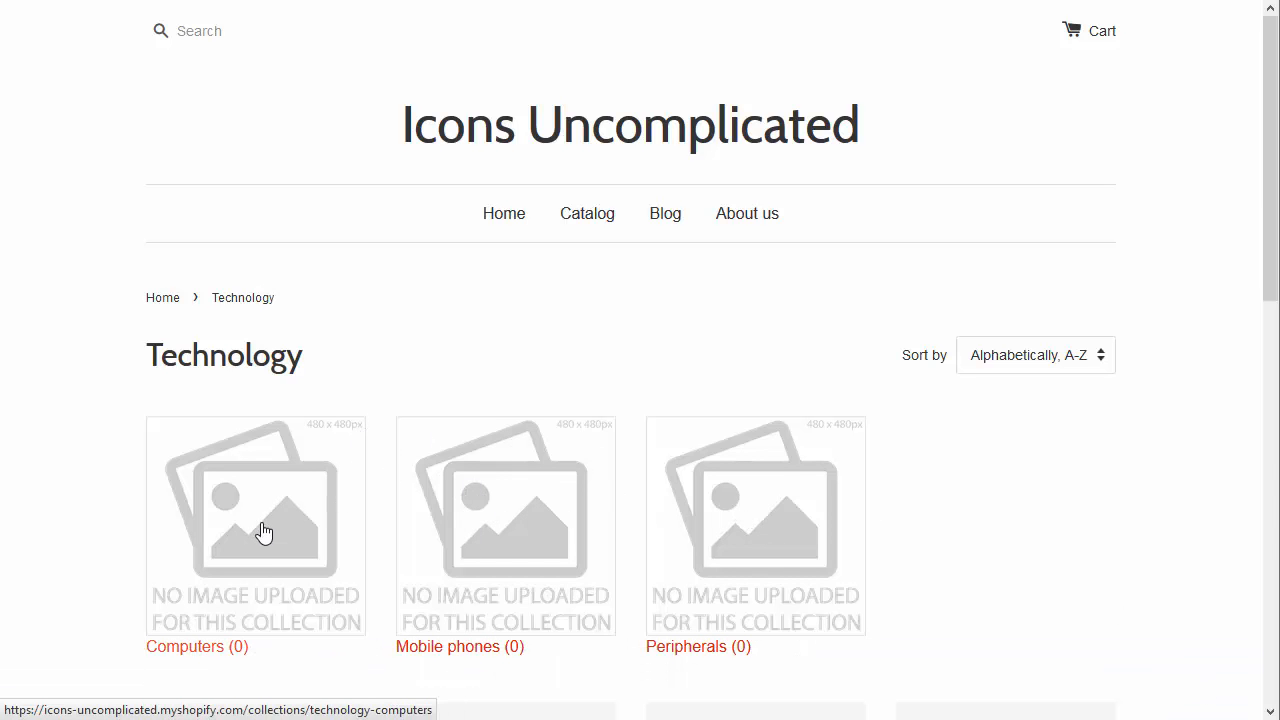
{"action": "scroll", "coordinate": [830, 519], "scroll_direction": "down", "scroll_amount": 5}
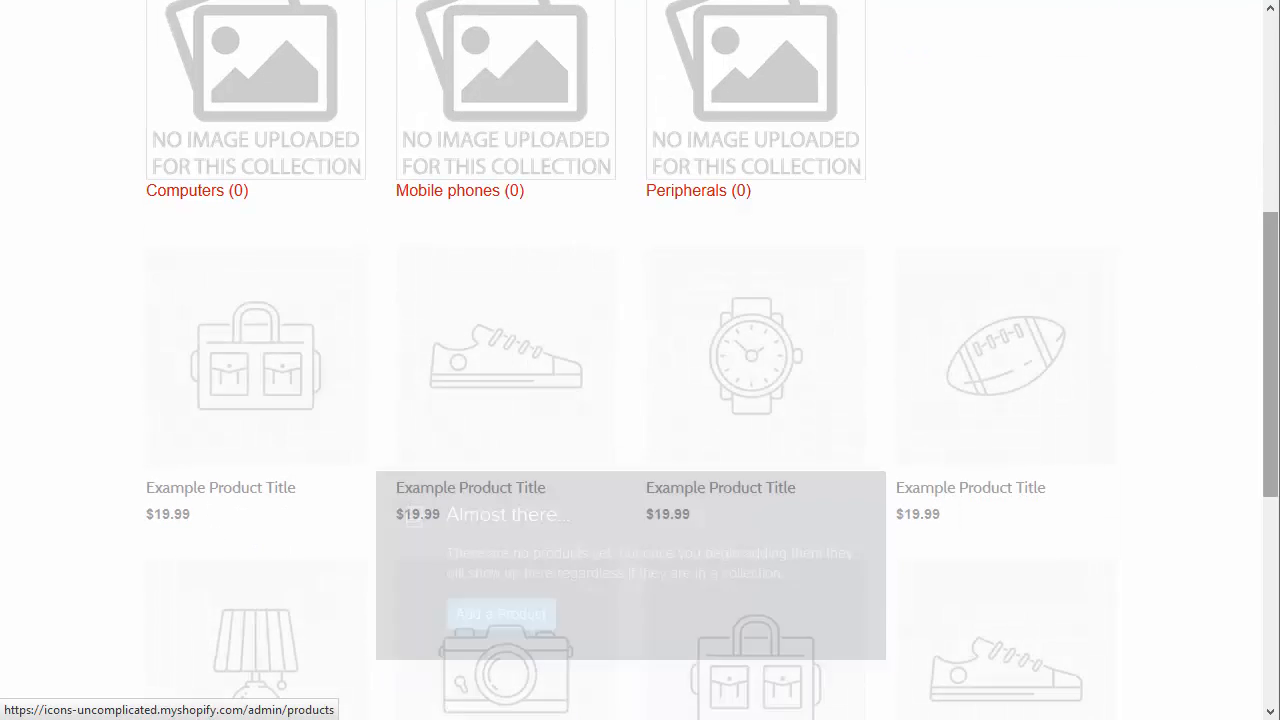
Compare the sub-category icons on the Technology storefront page with the Technology entry in the app's current category list
{"action": "scroll", "coordinate": [1231, 420], "scroll_direction": "up", "scroll_amount": 4}
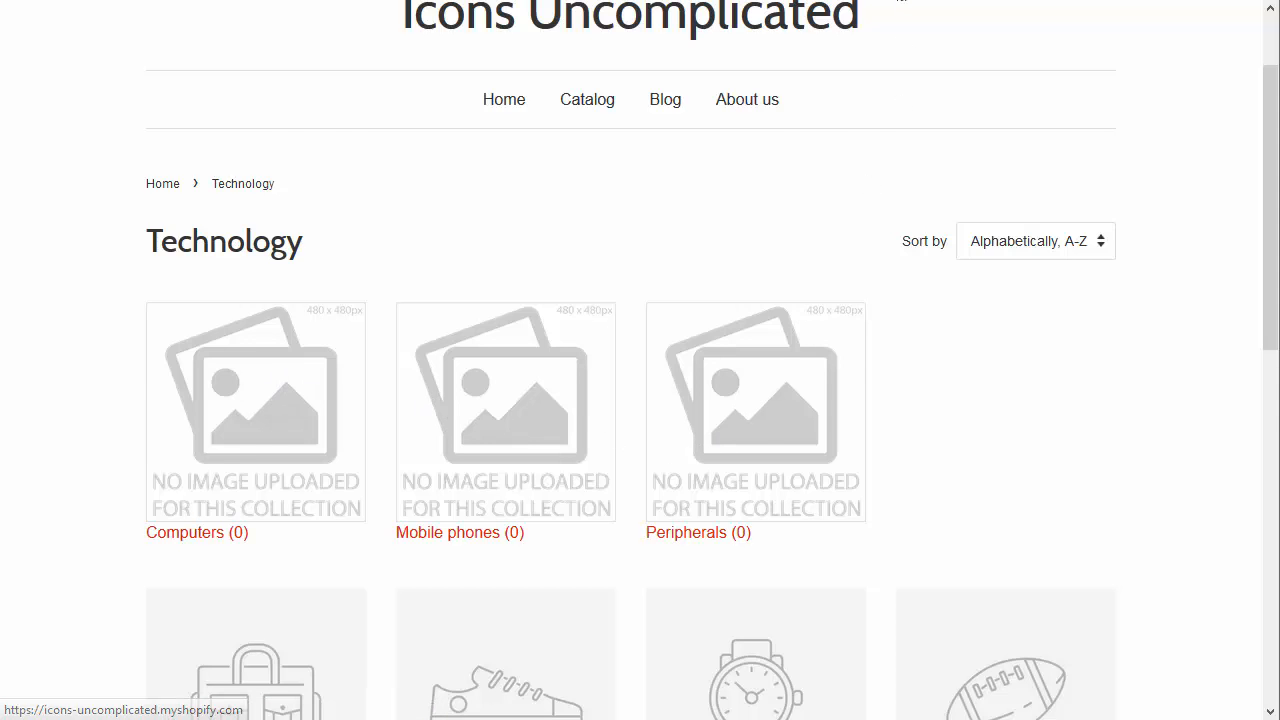
{"action": "left_click", "coordinate": [902, 1]}
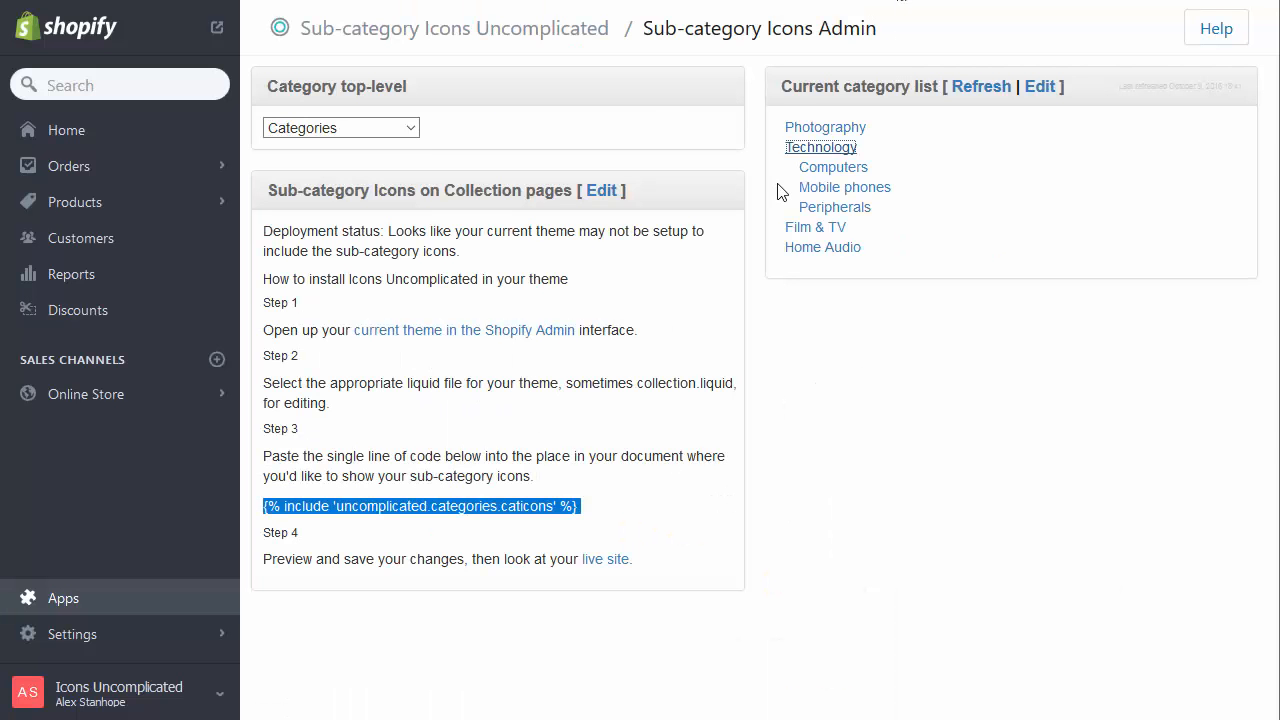
{"action": "left_click", "coordinate": [818, 150]}
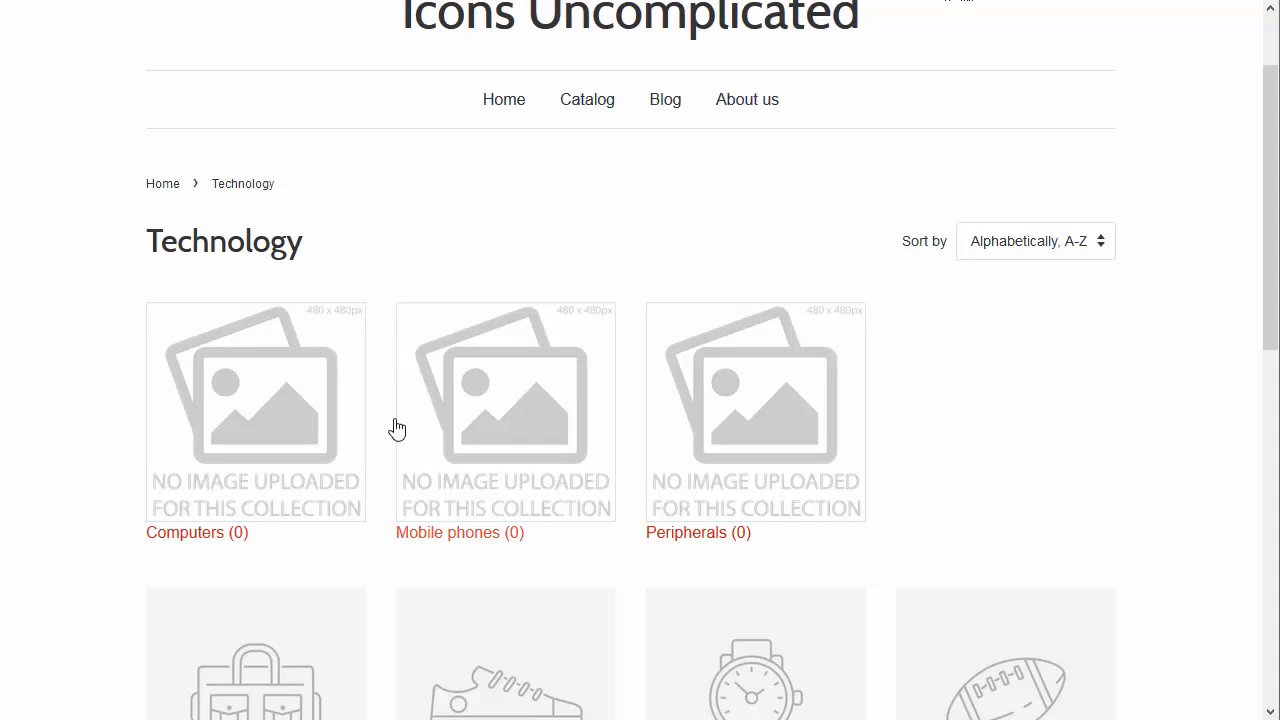
{"action": "left_click", "coordinate": [904, 1]}
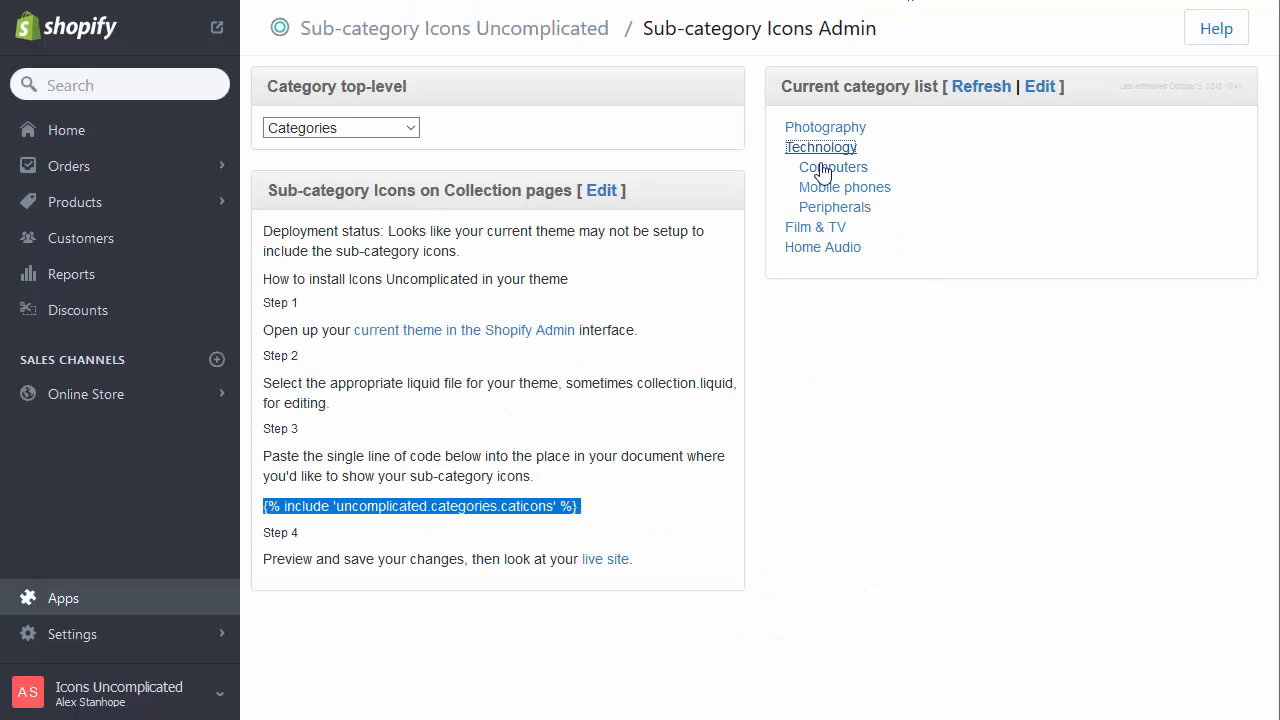
Refresh the app's current category list, then view the updated Technology storefront page with the theme preview bar minimized
{"action": "left_click", "coordinate": [990, 87]}
{"action": "left_click", "coordinate": [668, 436]}
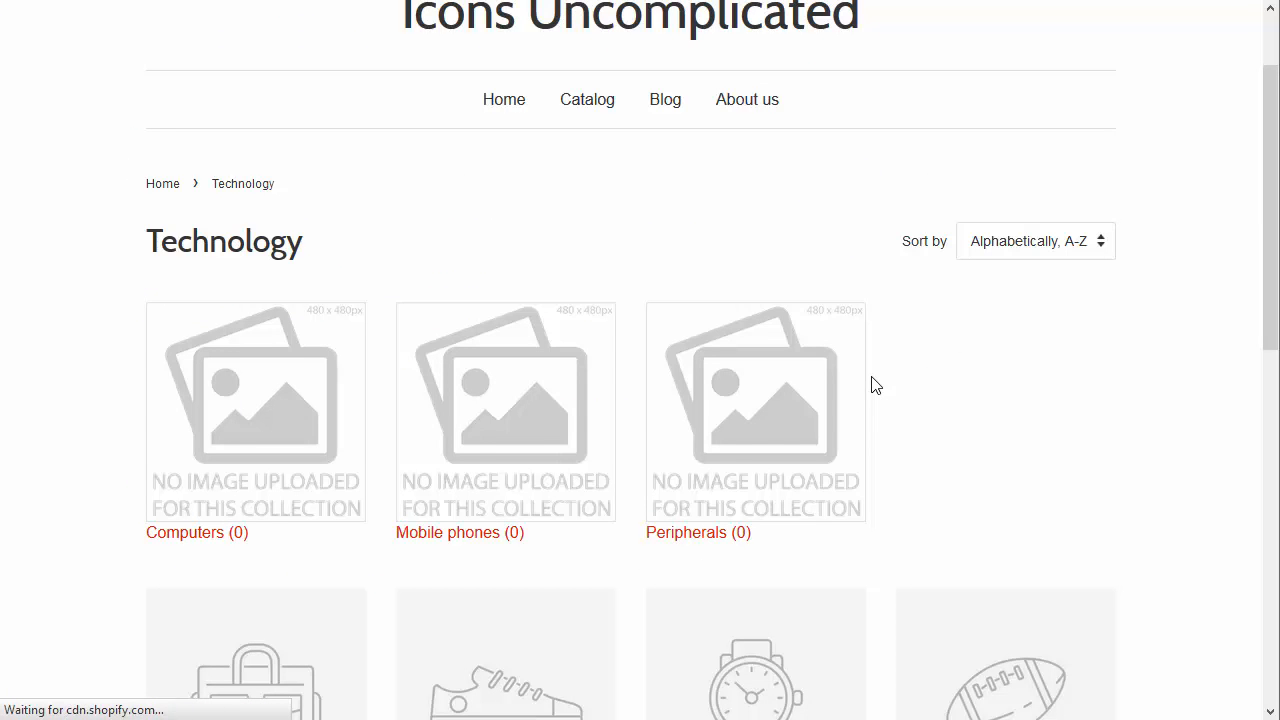
{"action": "scroll", "coordinate": [875, 385], "scroll_direction": "up", "scroll_amount": 2}
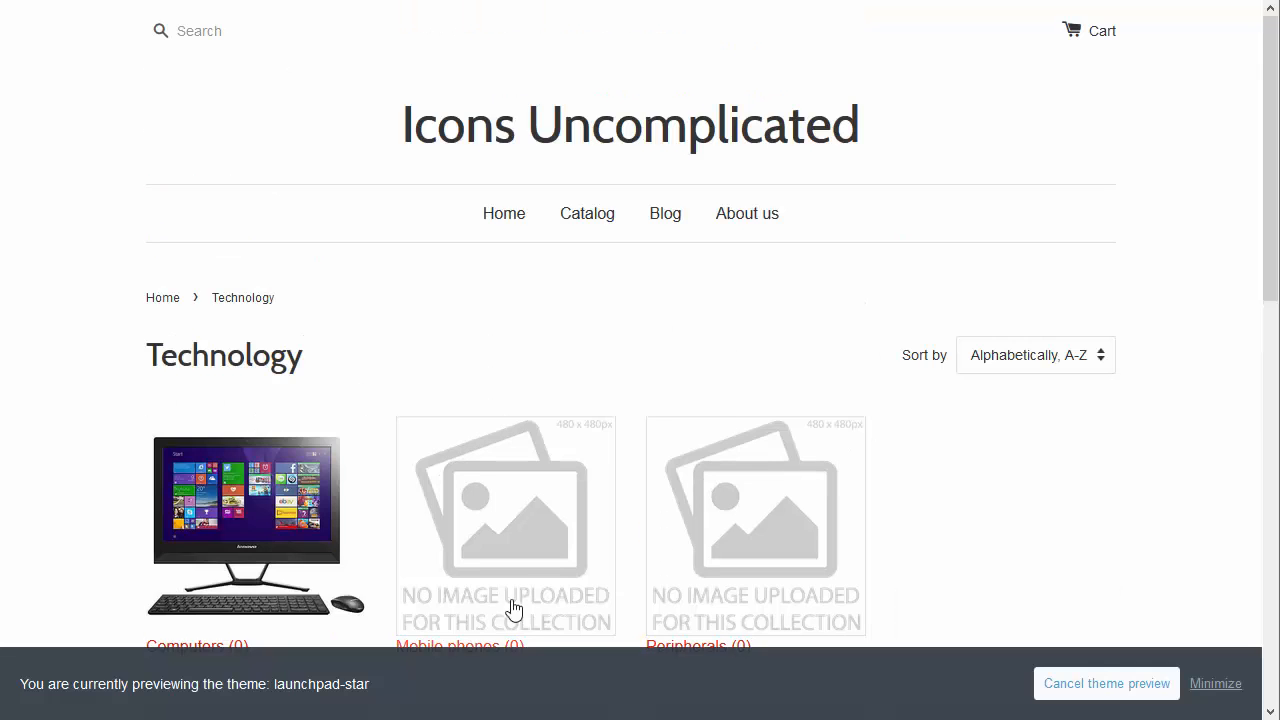
{"action": "left_click", "coordinate": [1216, 684]}
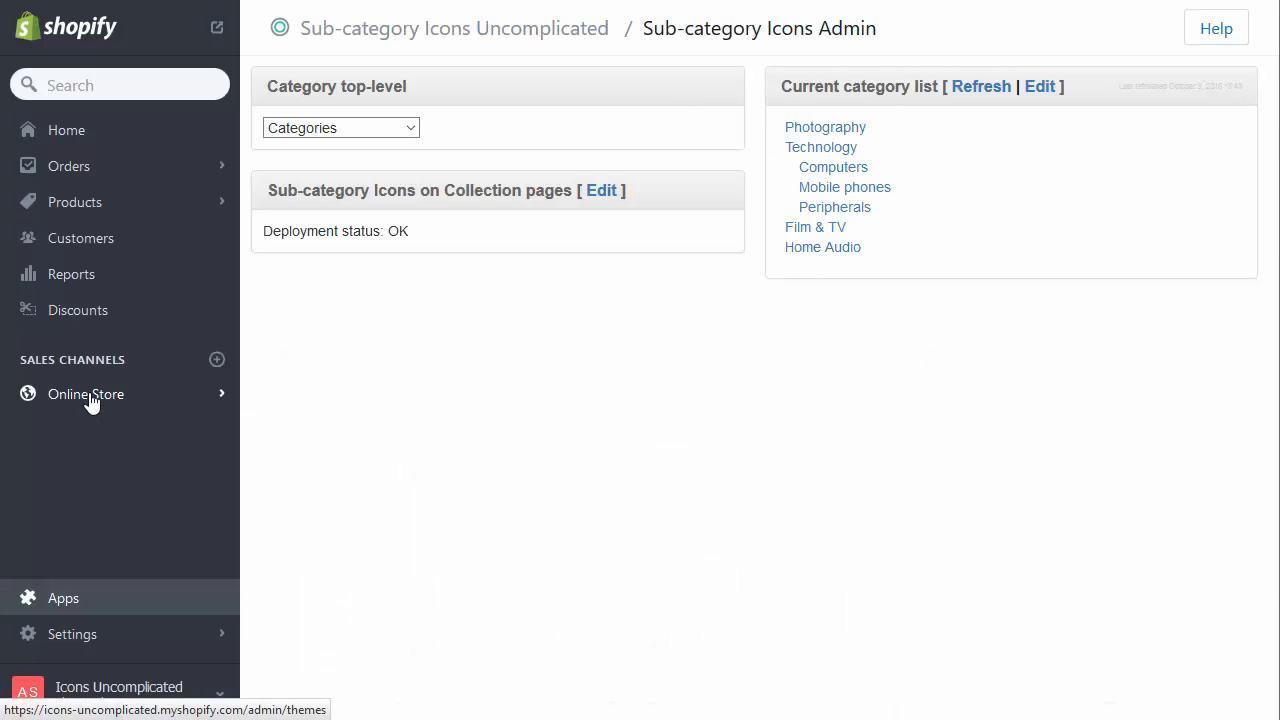
Upload mobile_phones.jpeg as the collection image of the Mobile phones collection and save it
{"action": "left_click", "coordinate": [95, 204]}
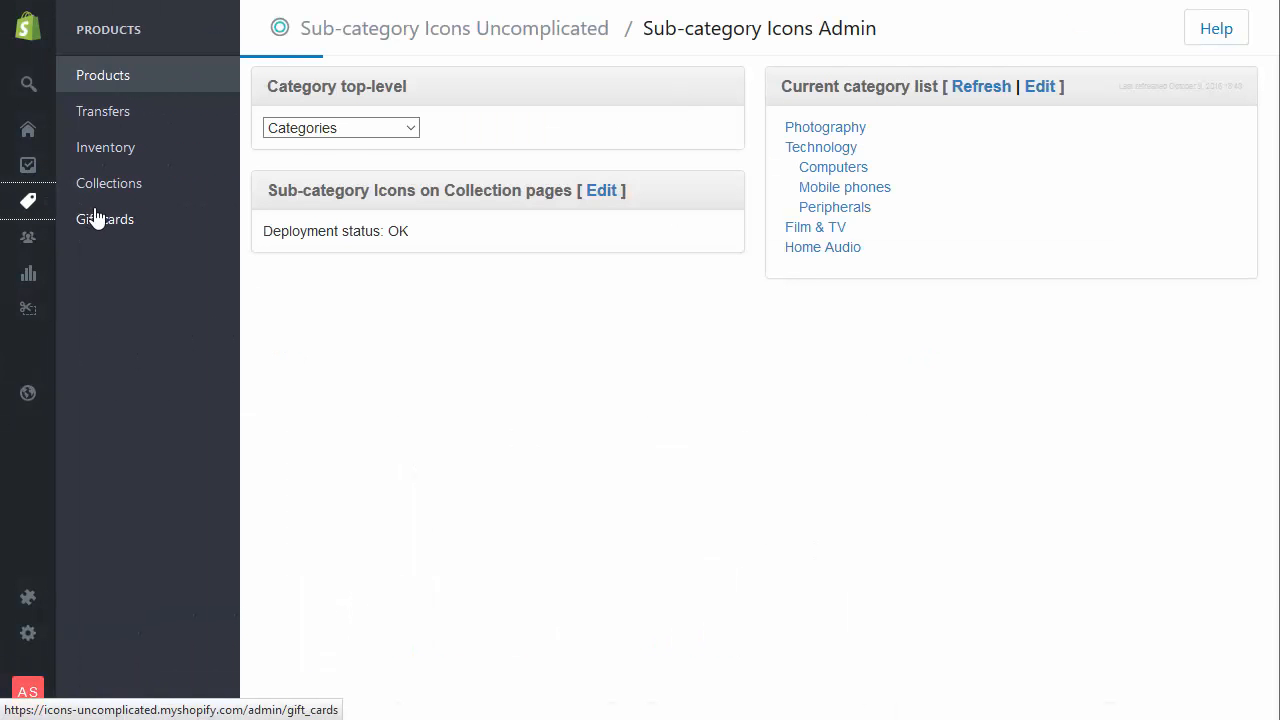
{"action": "left_click", "coordinate": [110, 186]}
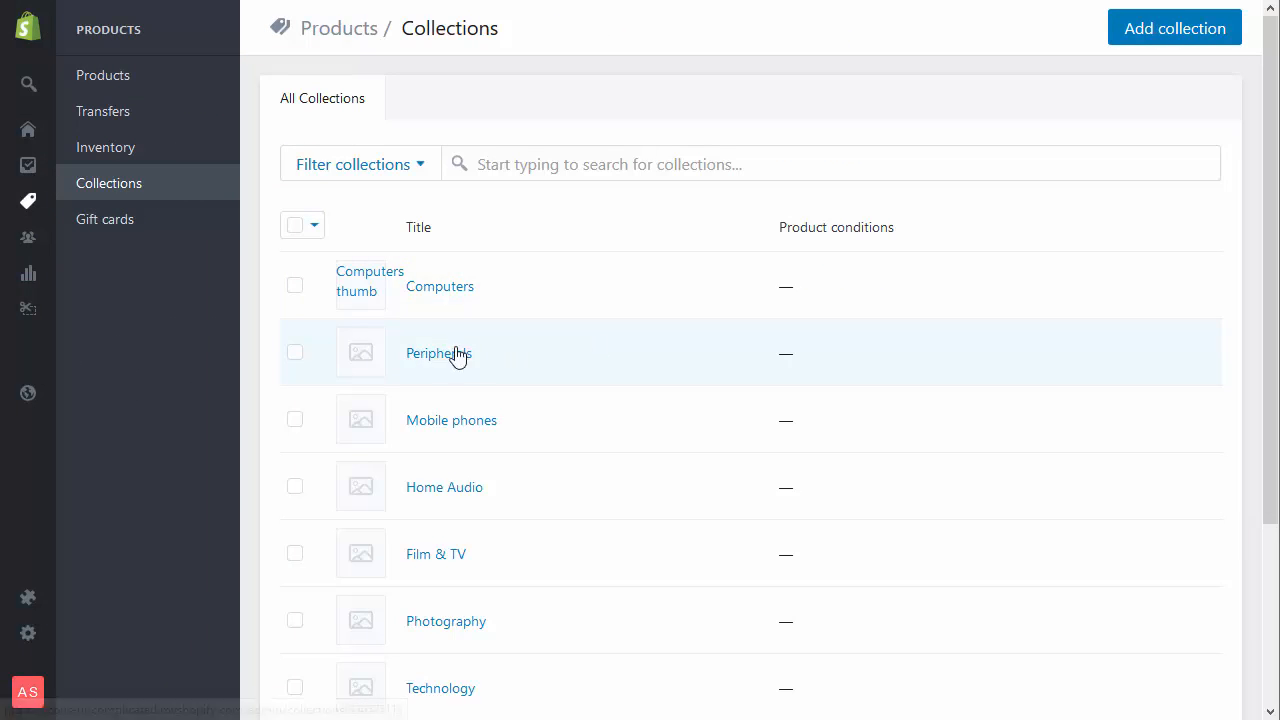
{"action": "left_click", "coordinate": [432, 421]}
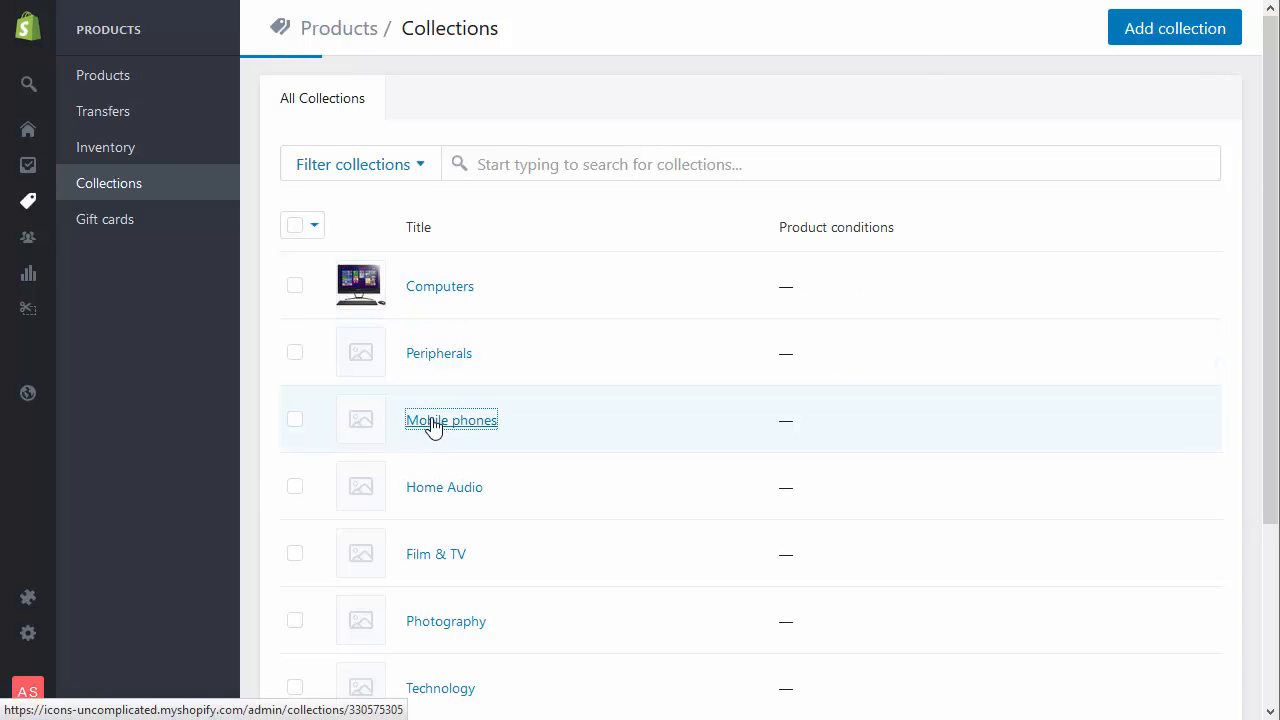
{"action": "left_click", "coordinate": [1083, 455]}
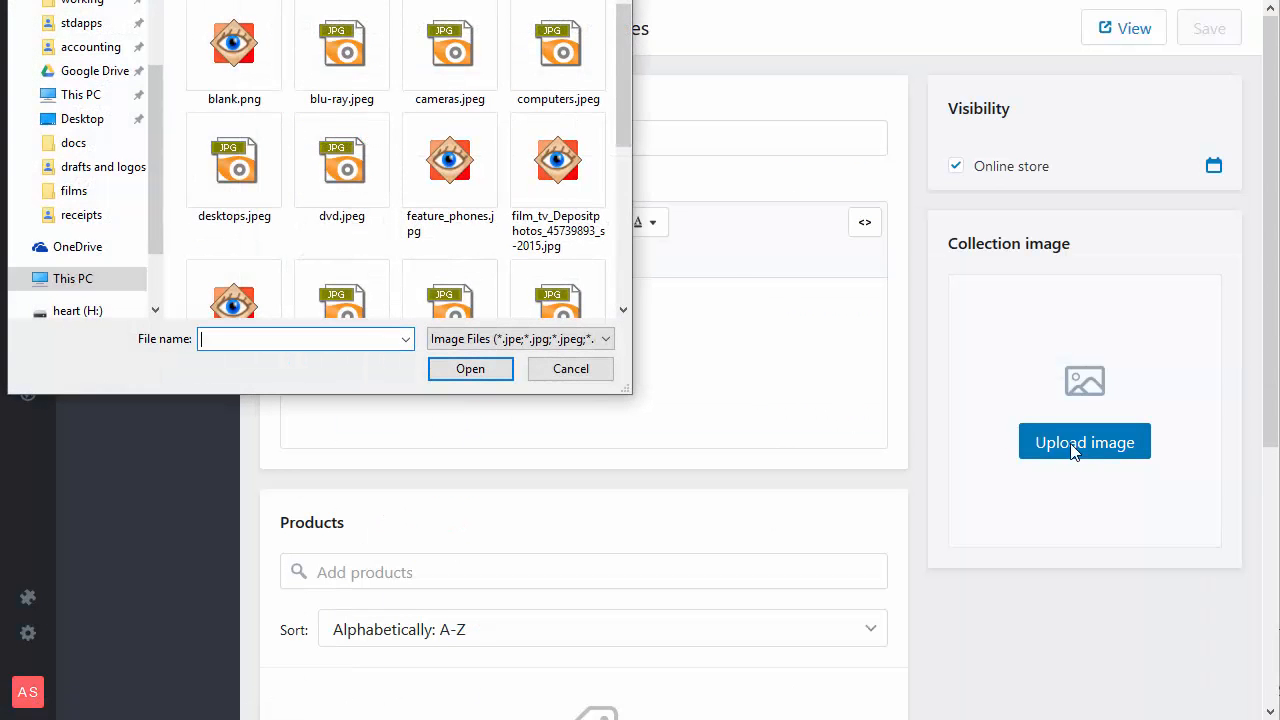
{"action": "scroll", "coordinate": [560, 212], "scroll_direction": "down", "scroll_amount": 2}
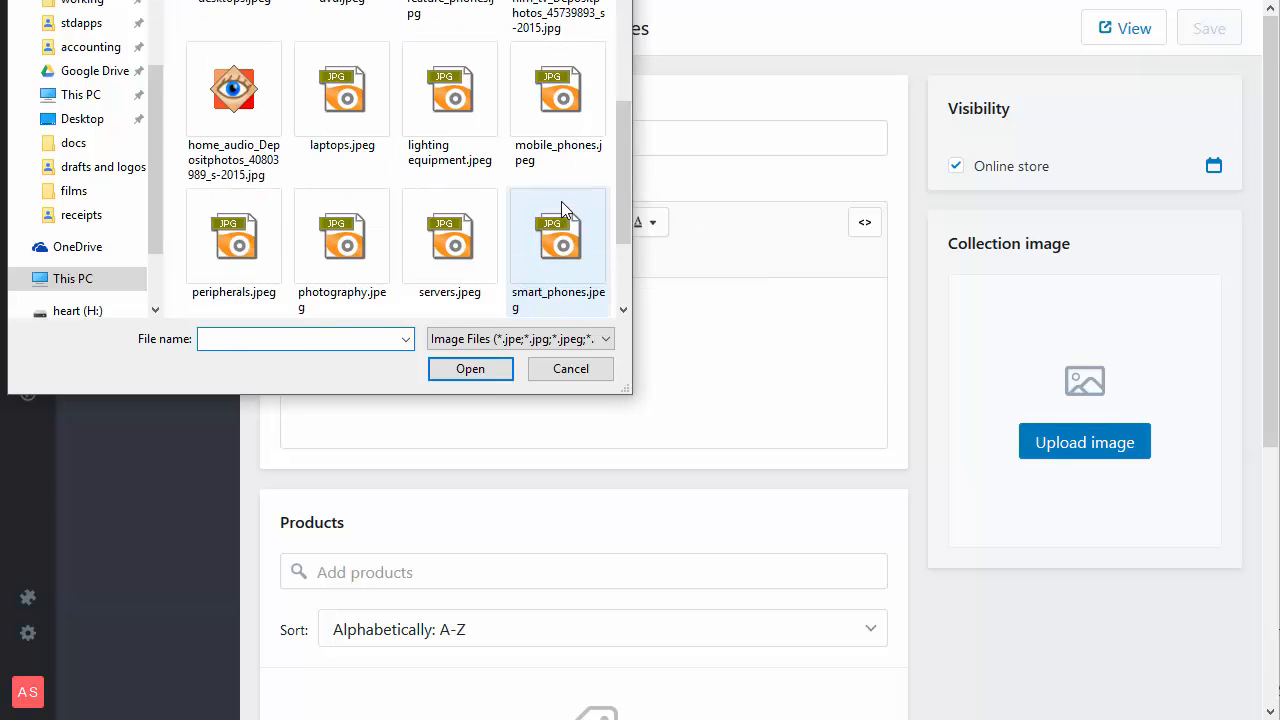
{"action": "double_click", "coordinate": [565, 124]}
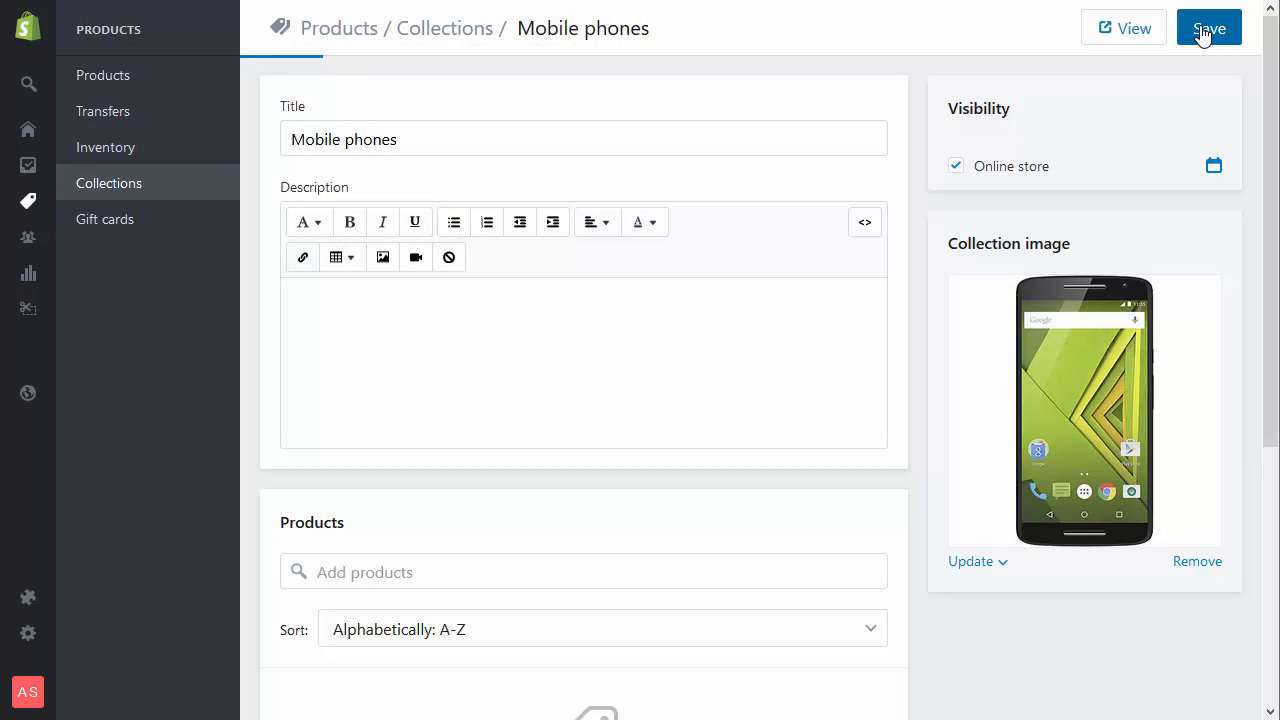
{"action": "left_click", "coordinate": [1204, 30]}
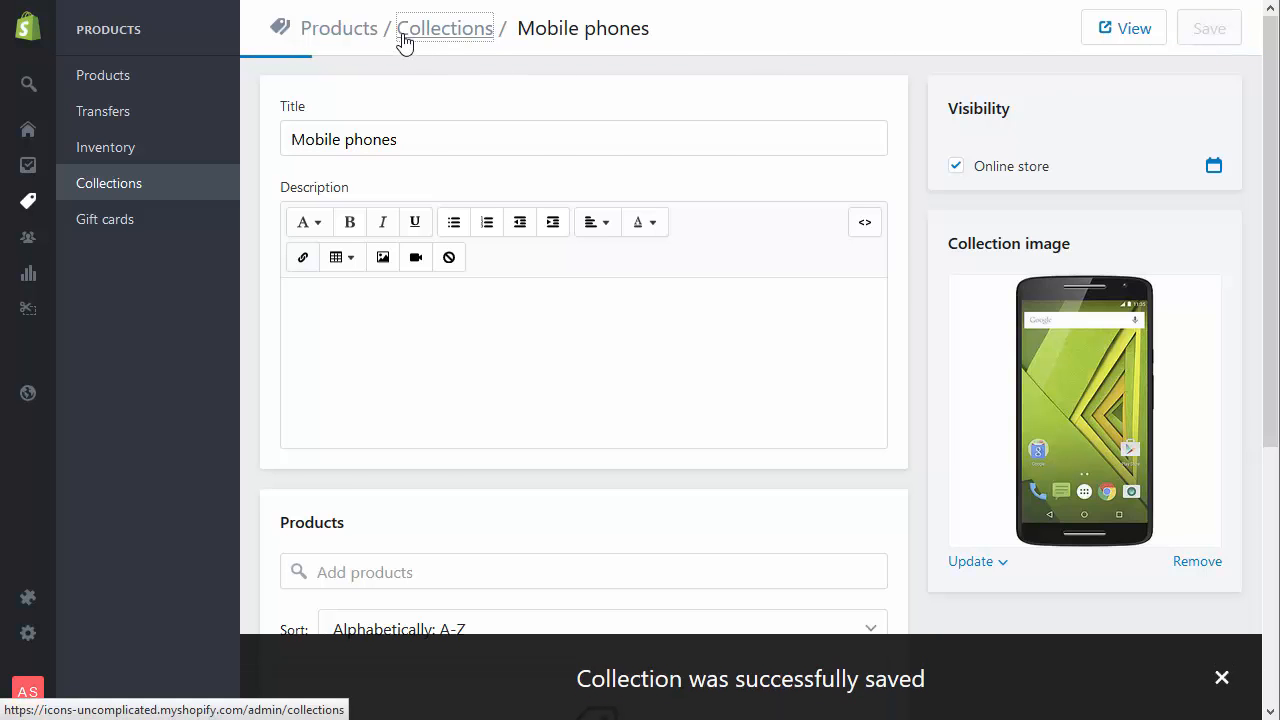
Upload peripherals.jpeg as the collection image of the Peripherals collection and save it
{"action": "left_click", "coordinate": [404, 34]}
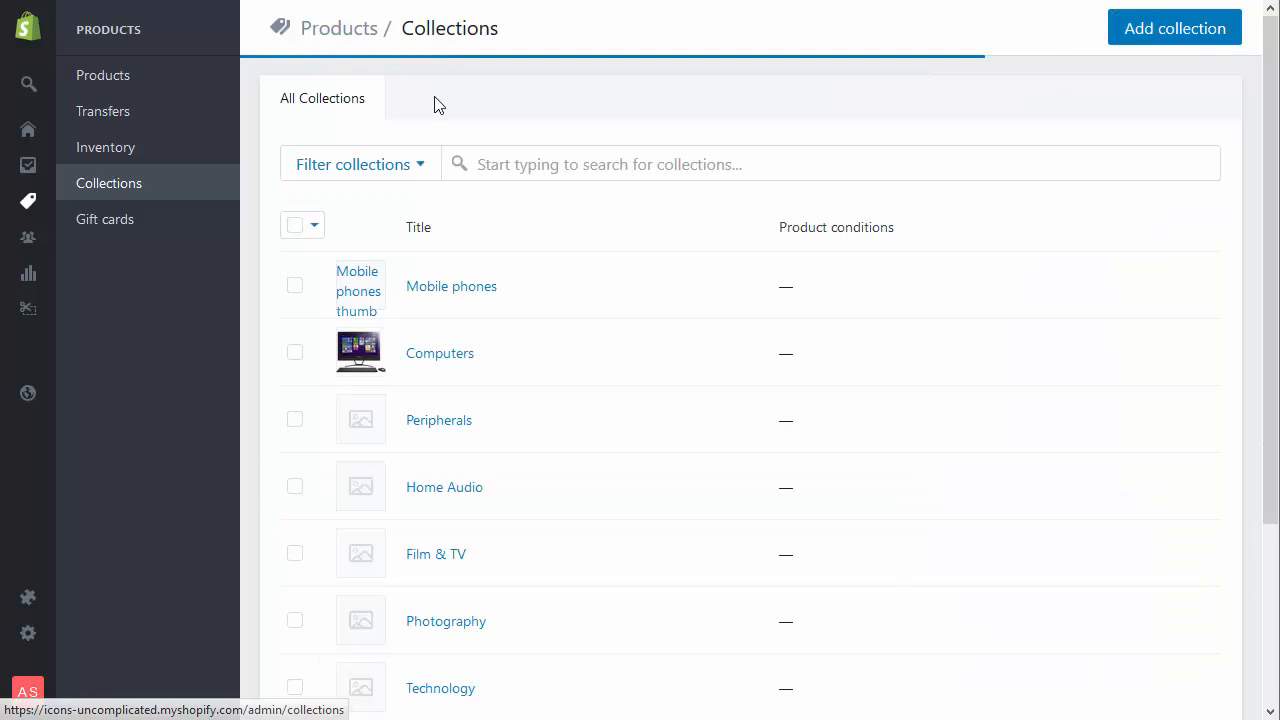
{"action": "left_click", "coordinate": [440, 421]}
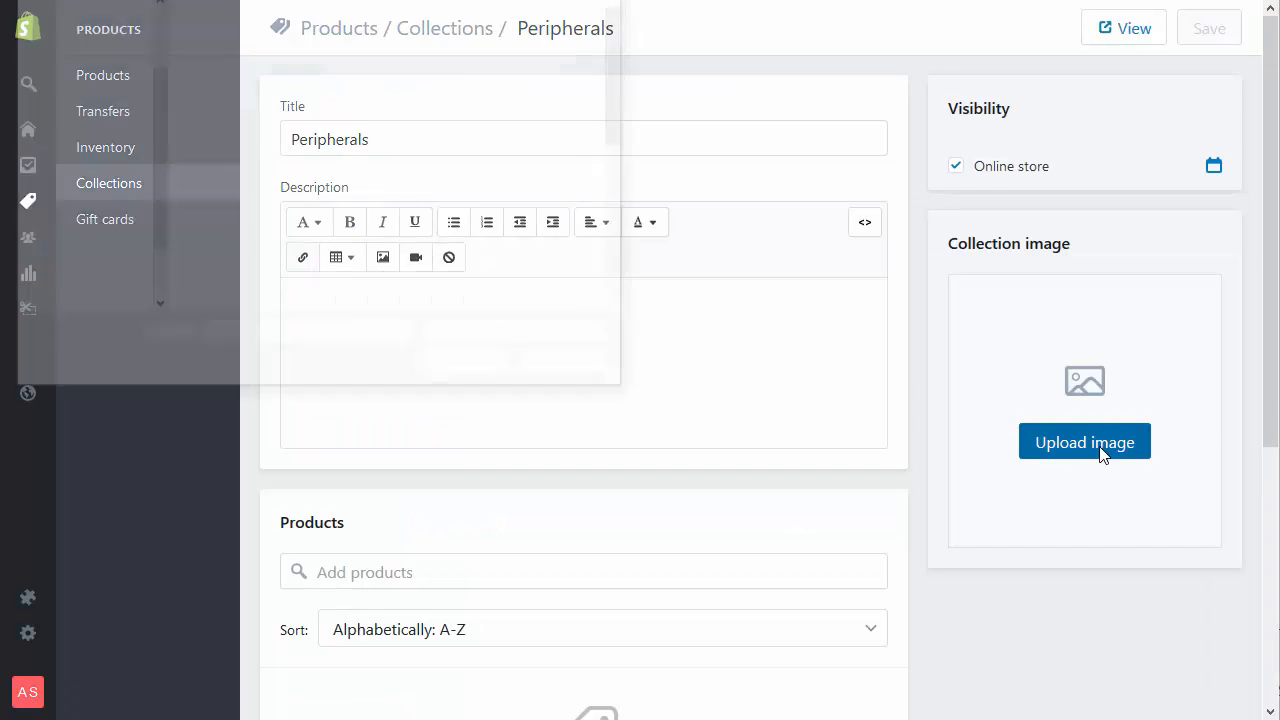
{"action": "scroll", "coordinate": [512, 226], "scroll_direction": "down", "scroll_amount": 4}
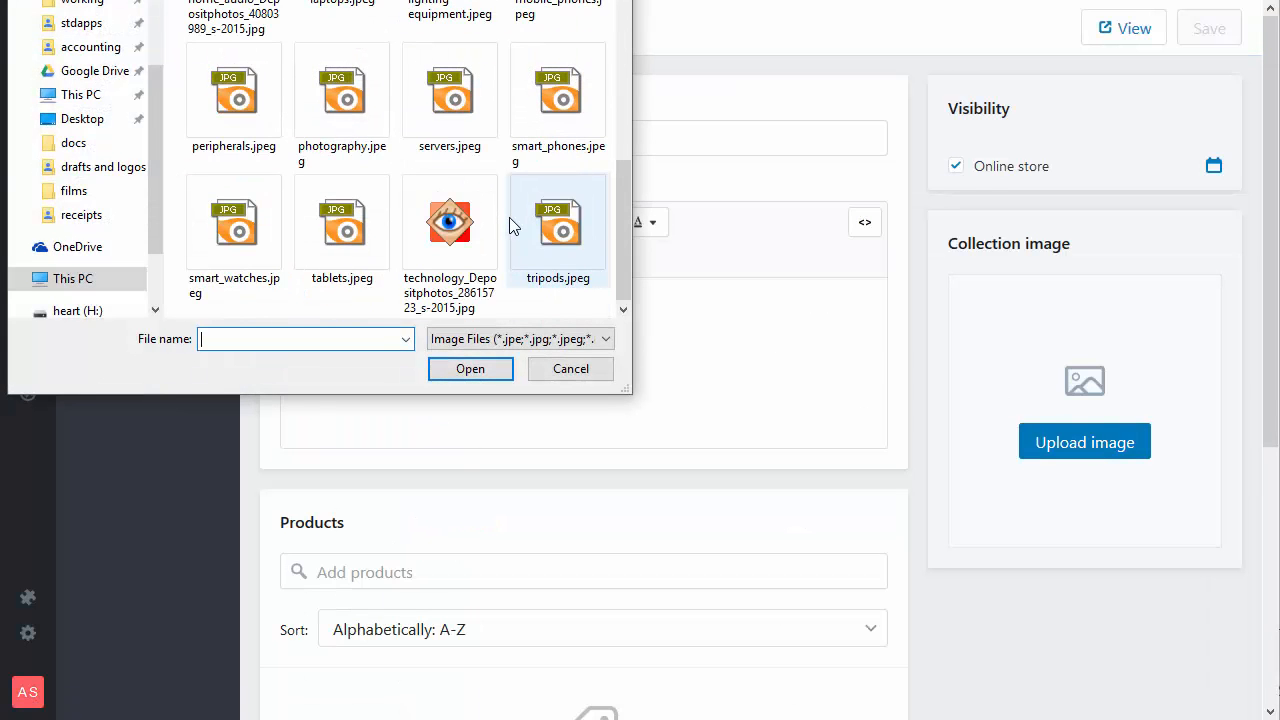
{"action": "scroll", "coordinate": [512, 226], "scroll_direction": "up", "scroll_amount": 1}
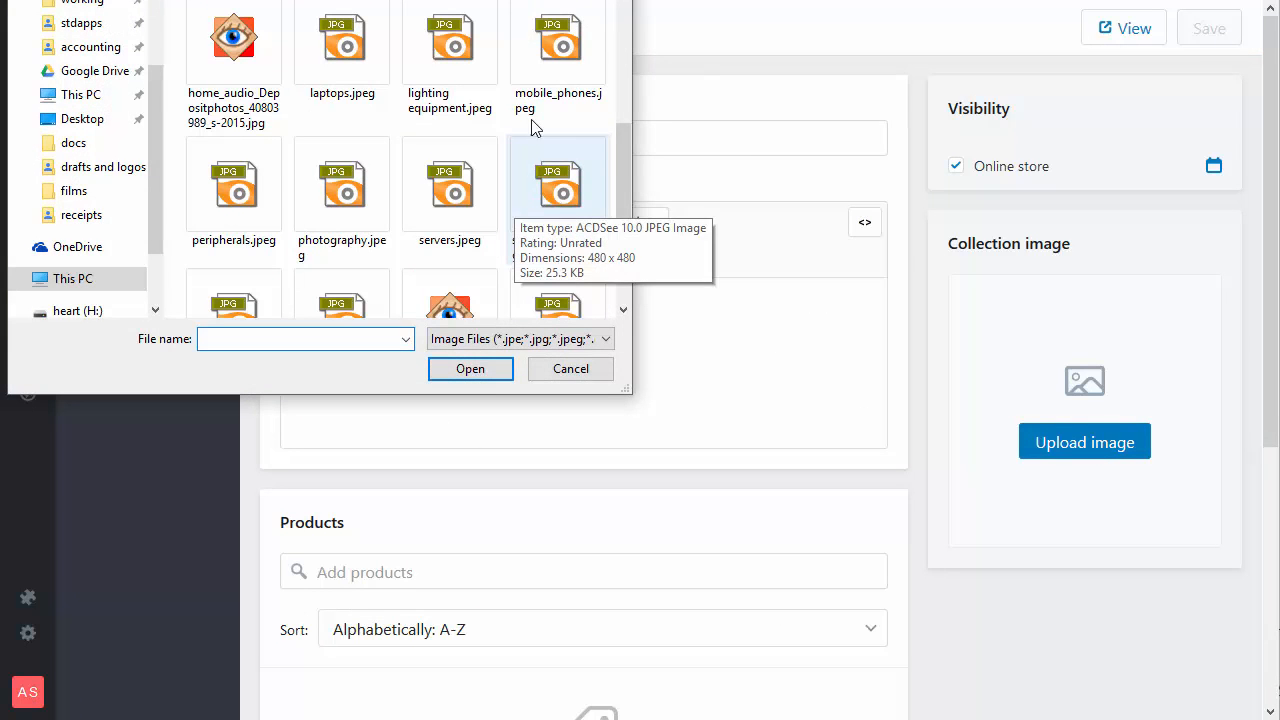
{"action": "double_click", "coordinate": [205, 213]}
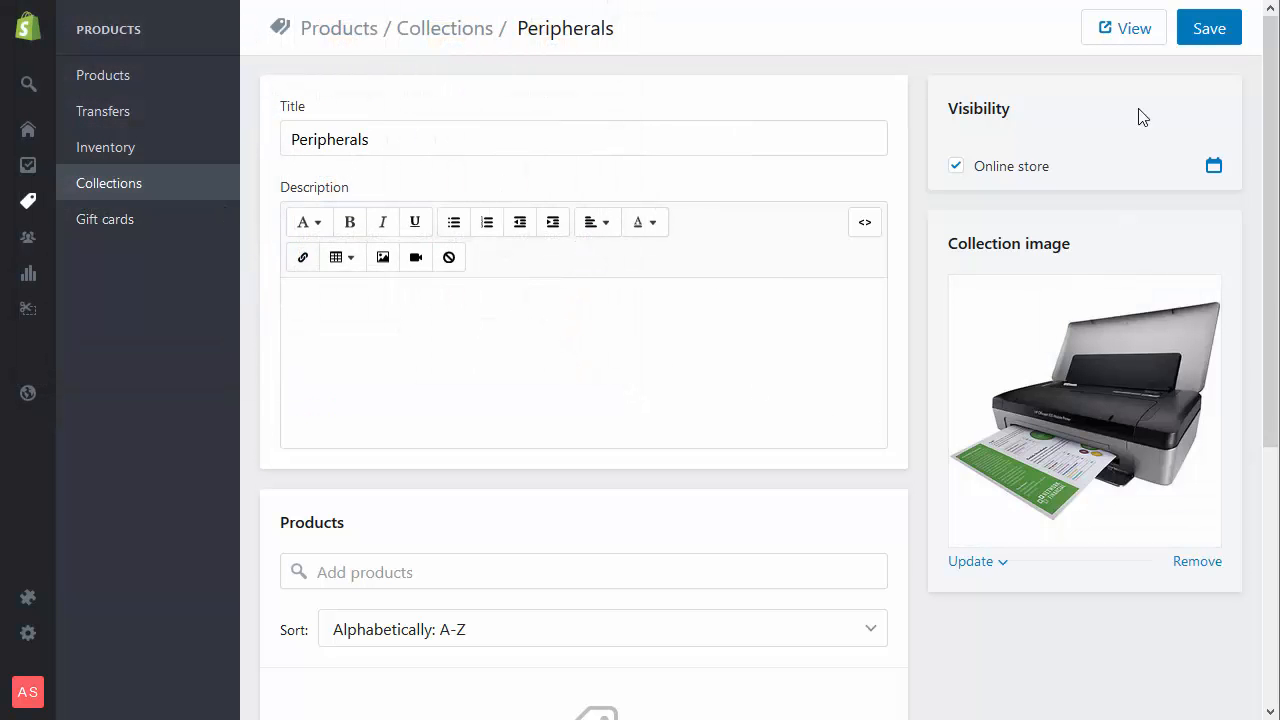
{"action": "left_click", "coordinate": [1193, 36]}
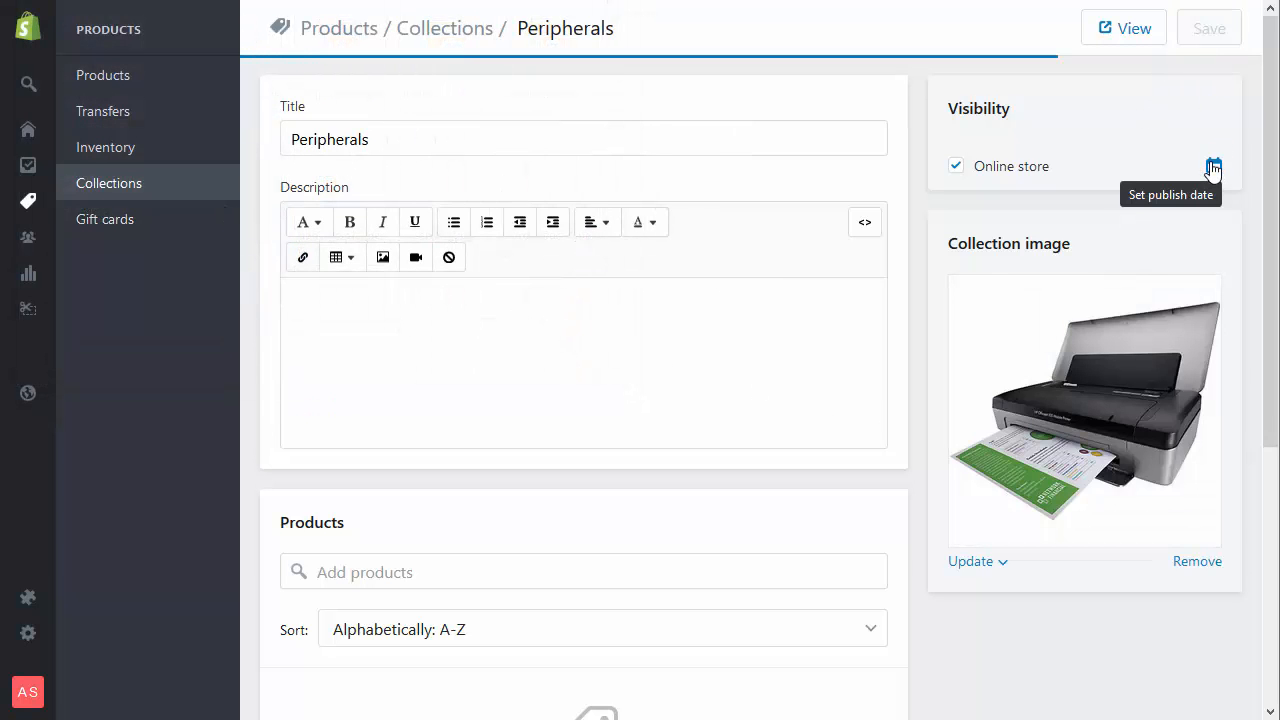
Refresh the category list in the Sub-category Icons Uncomplicated app and view the Technology storefront page with the theme preview bar minimized
{"action": "left_click", "coordinate": [447, 30]}
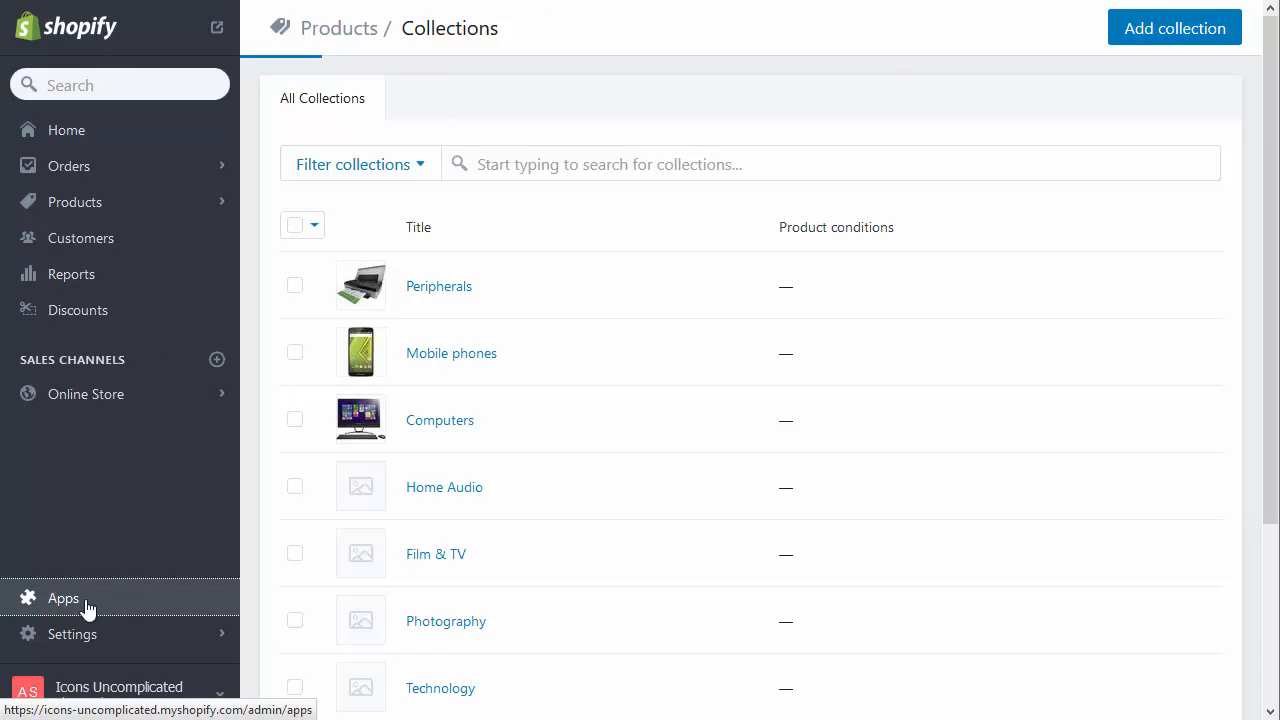
{"action": "left_click", "coordinate": [89, 606]}
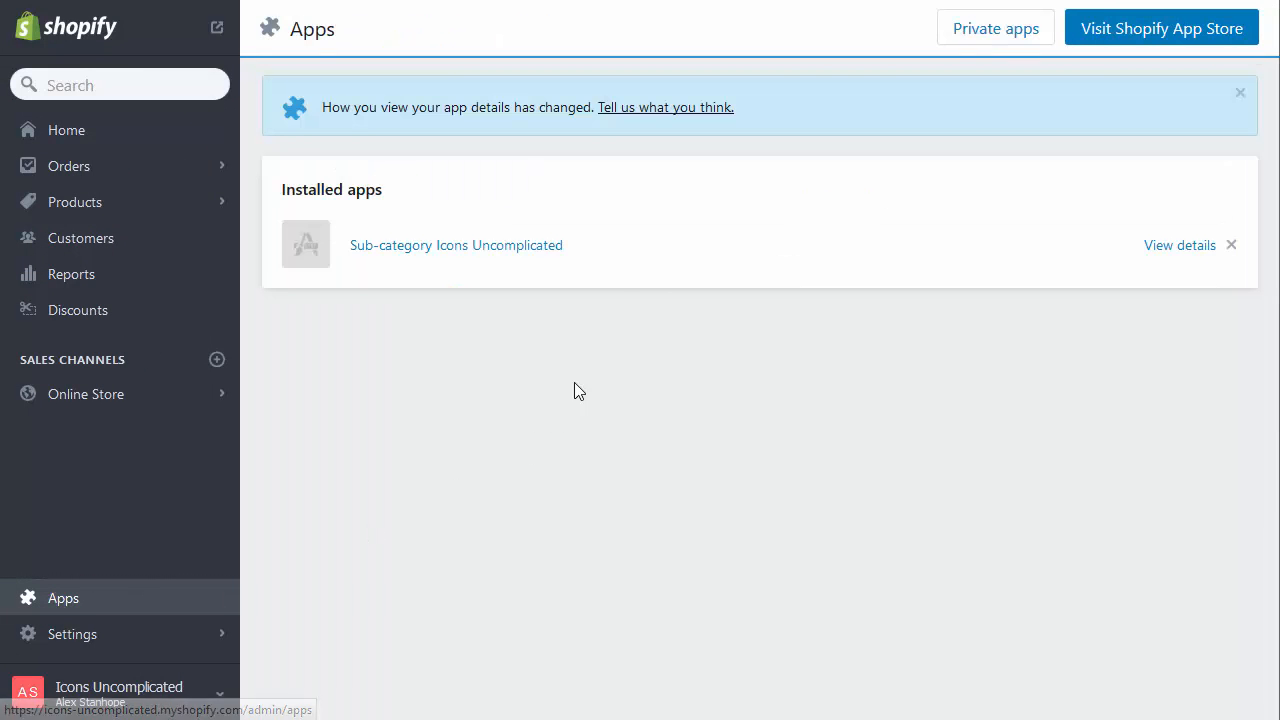
{"action": "left_click", "coordinate": [453, 252]}
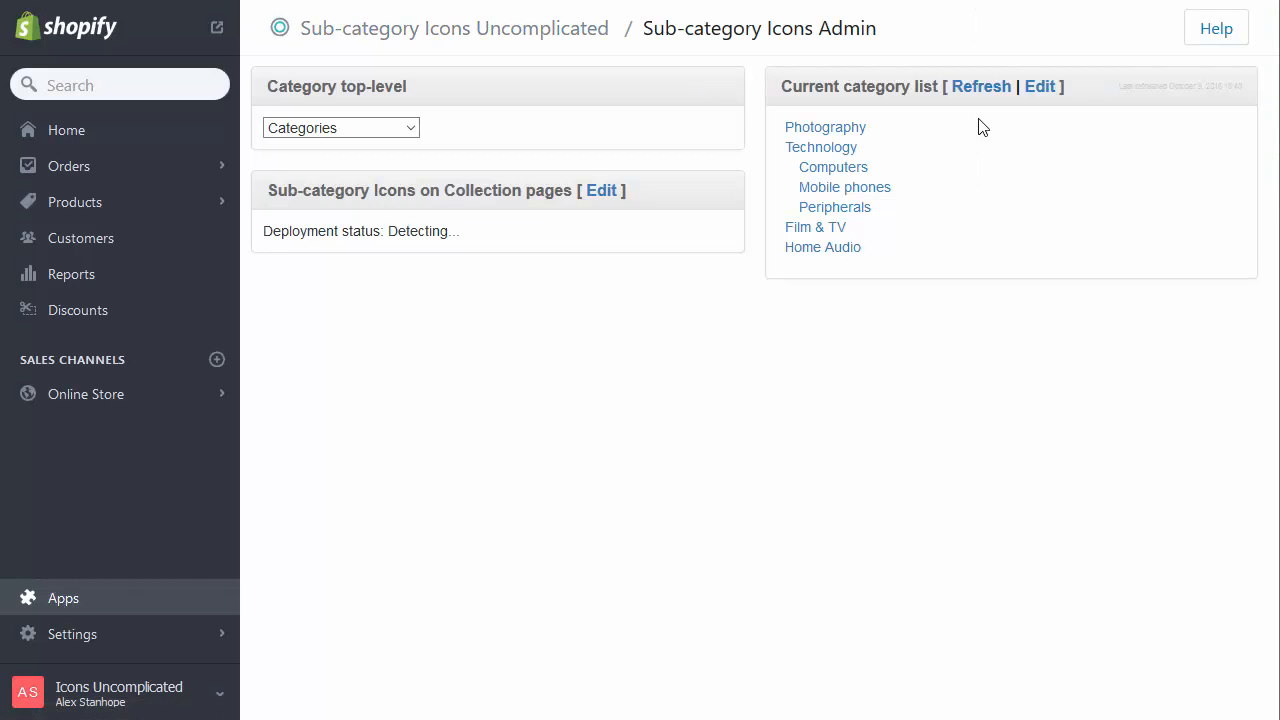
{"action": "left_click", "coordinate": [981, 88]}
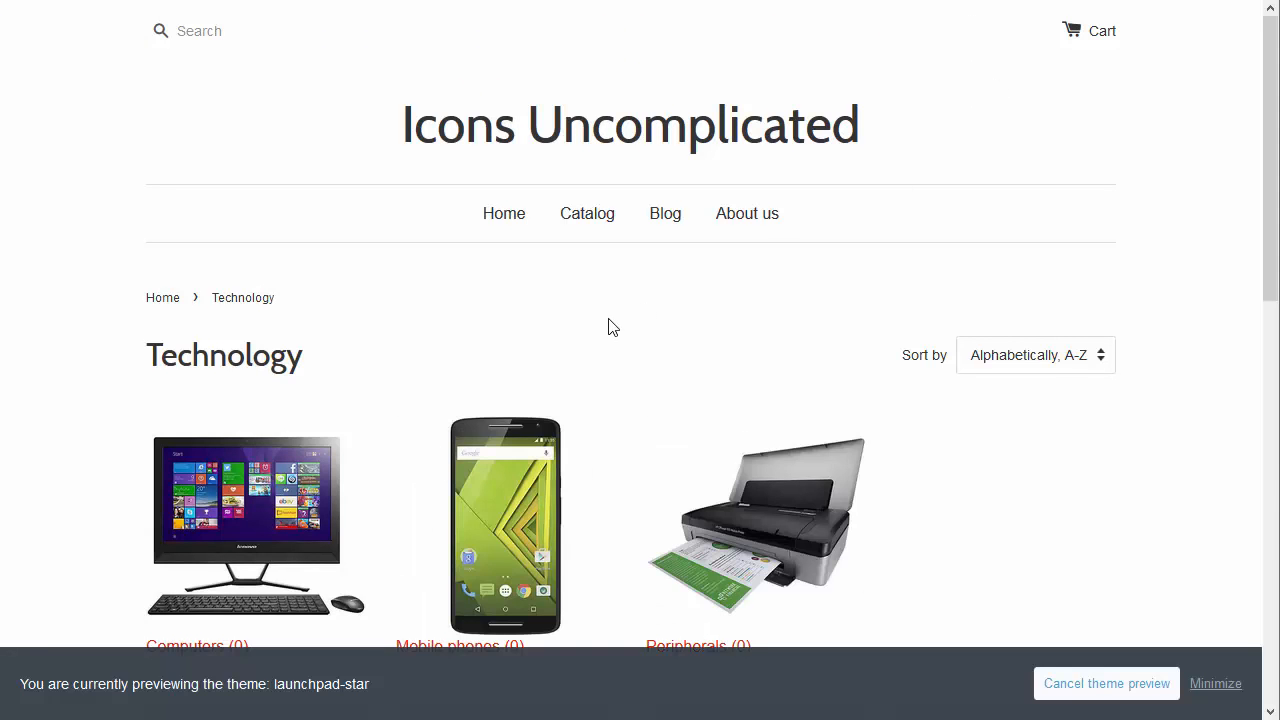
{"action": "left_click", "coordinate": [1213, 686]}
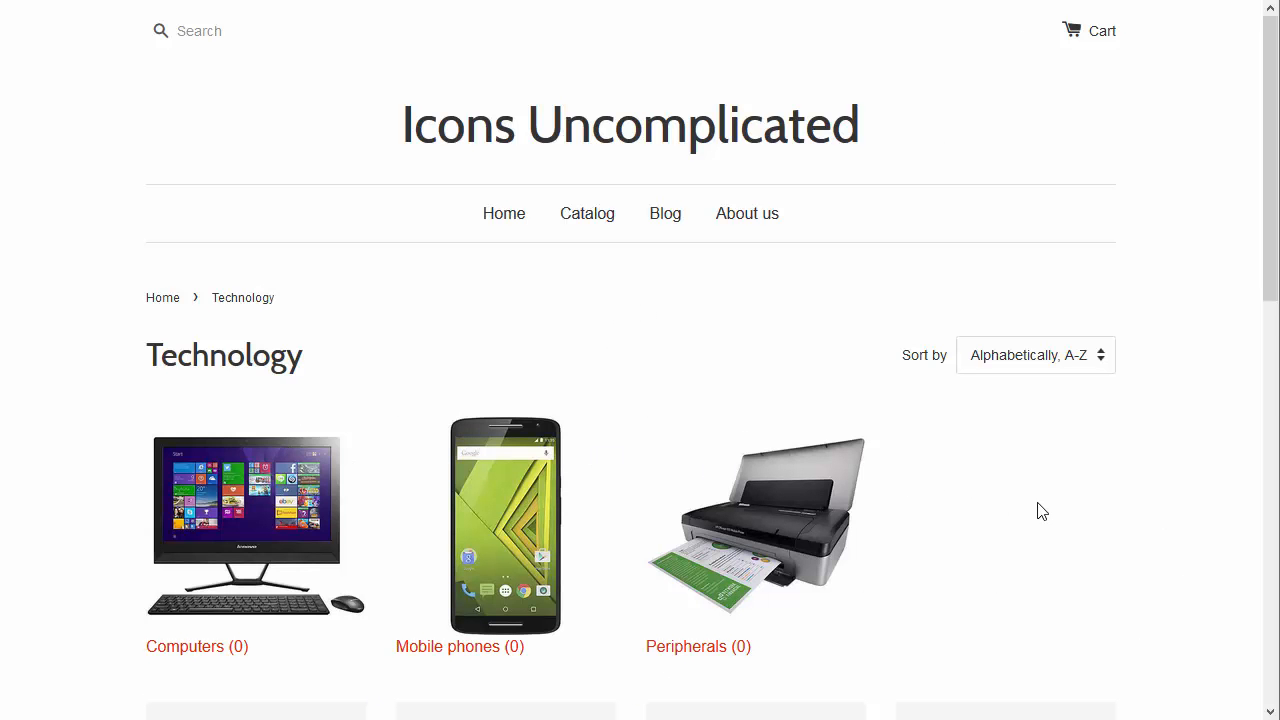
{"action": "scroll", "coordinate": [1010, 515], "scroll_direction": "down", "scroll_amount": 3}
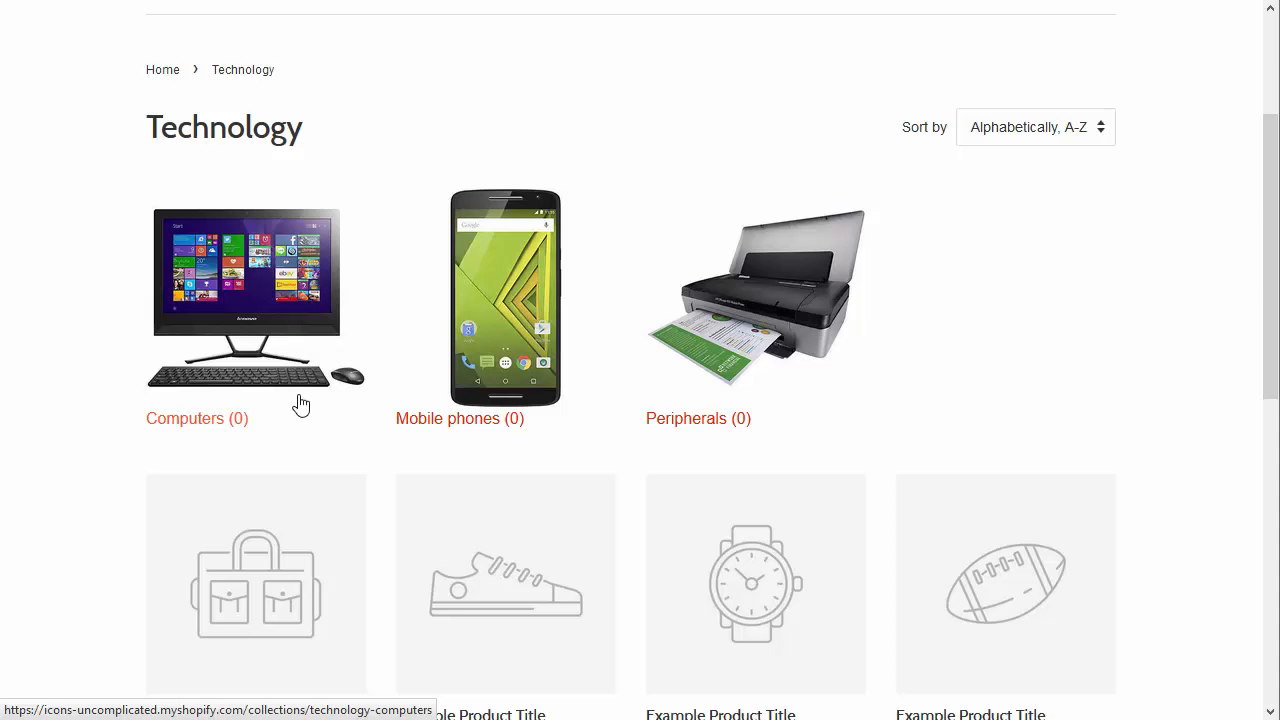
Check the Computers, Mobile phones and Peripherals icon links, returning to the Technology page after each, and minimize the theme preview bar
{"action": "left_click", "coordinate": [258, 280]}
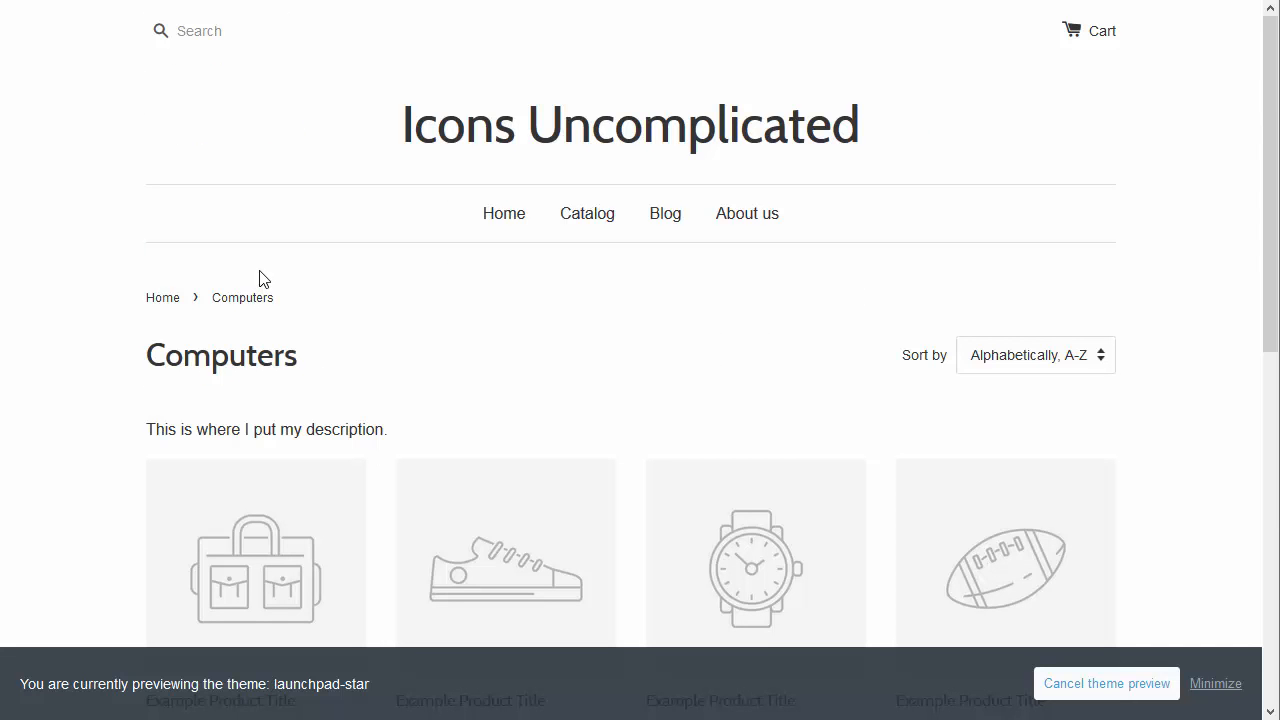
{"action": "key", "text": "alt+Left"}
{"action": "left_click", "coordinate": [489, 305]}
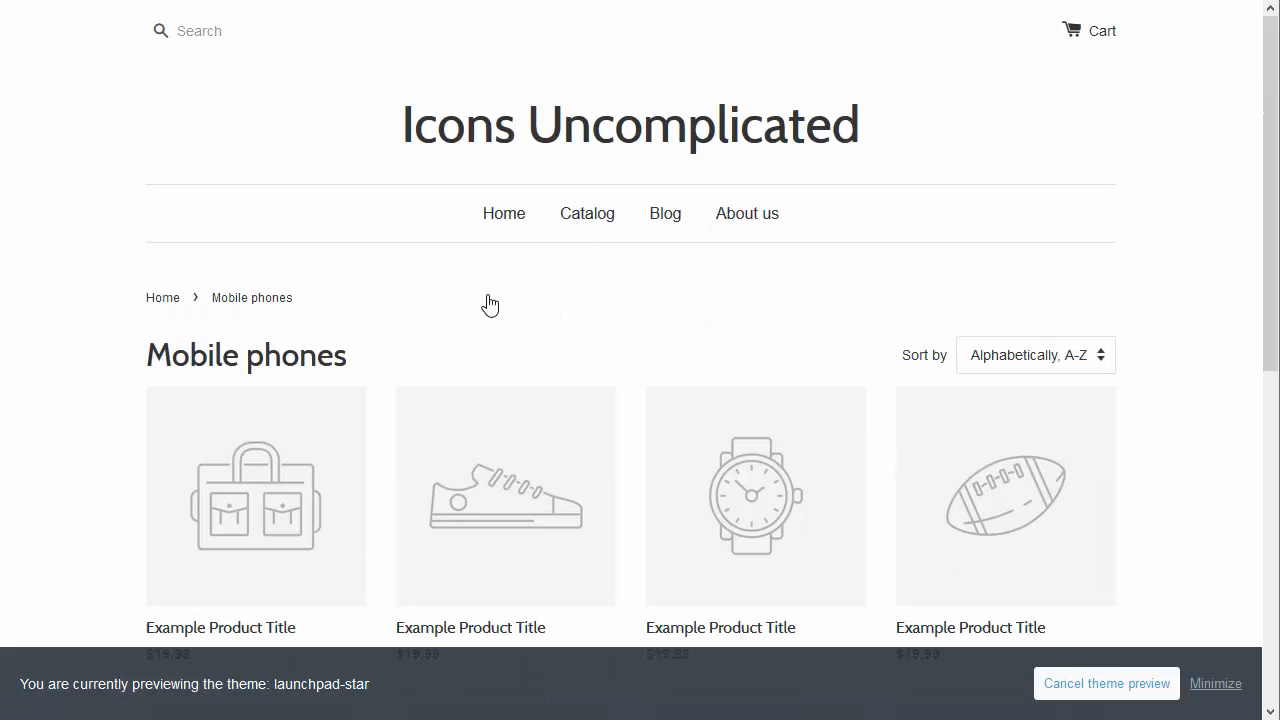
{"action": "key", "text": "alt+Left"}
{"action": "left_click", "coordinate": [768, 322]}
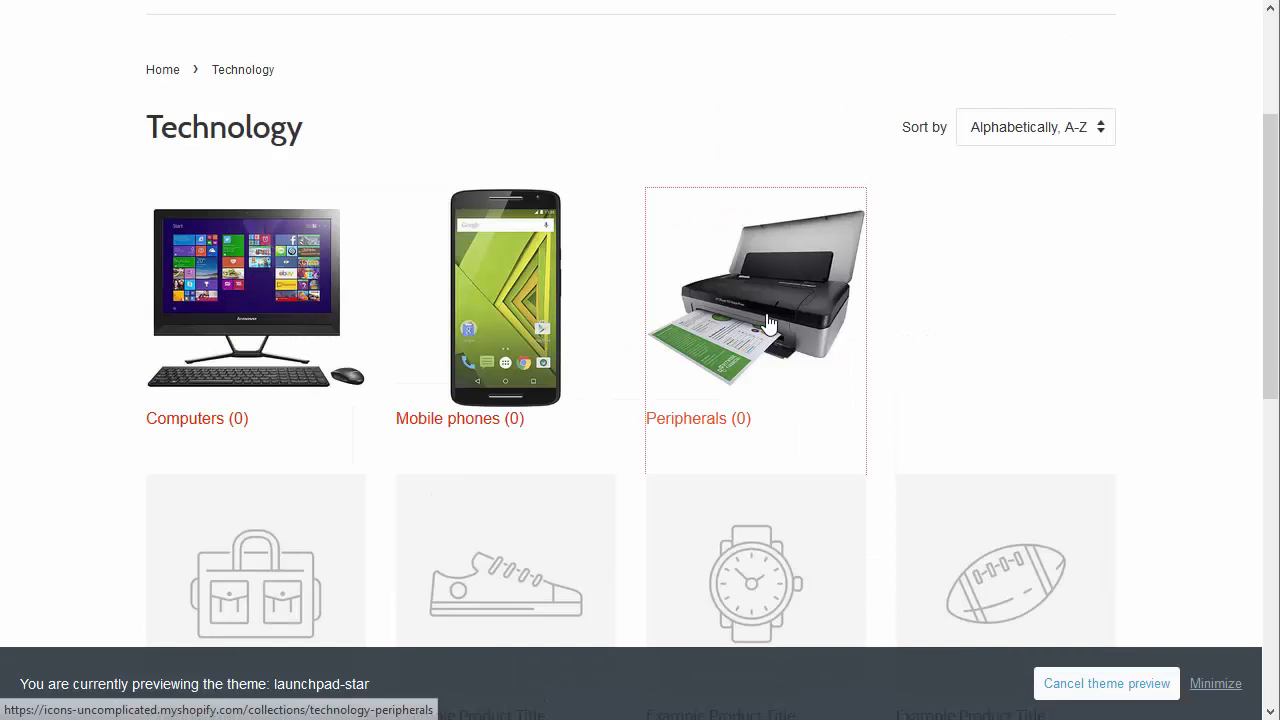
{"action": "key", "text": "alt+Left"}
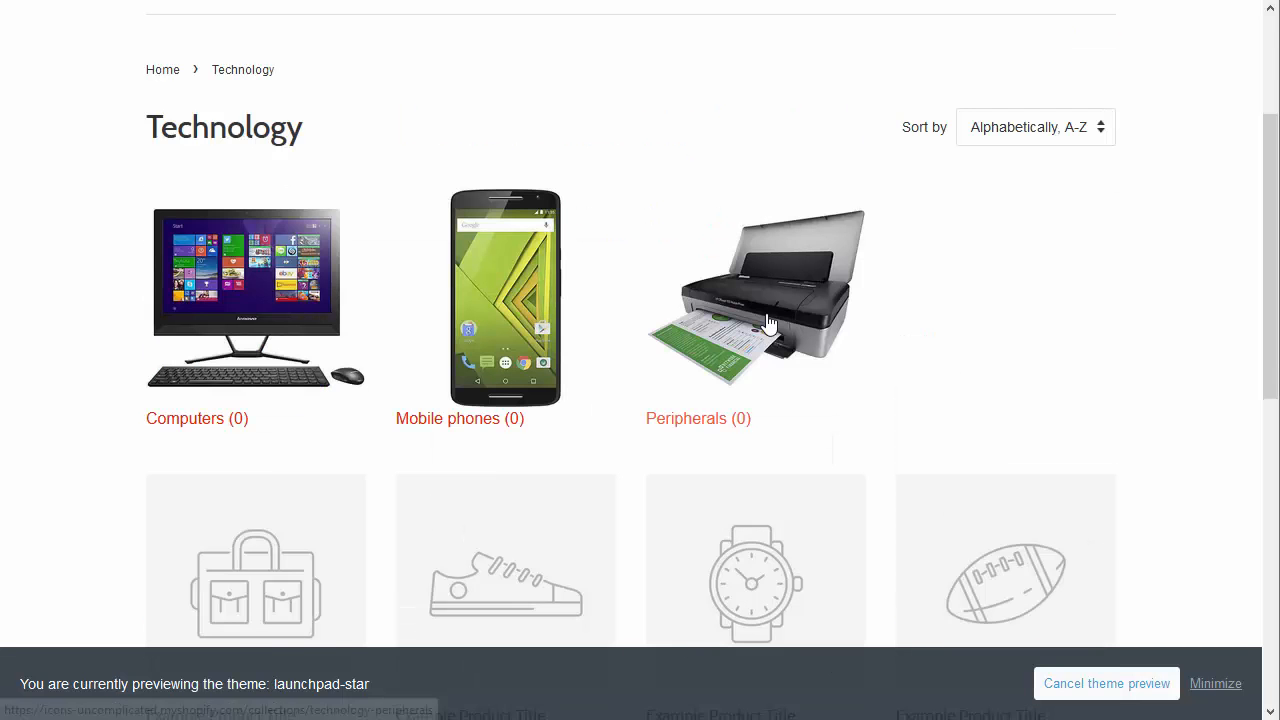
{"action": "scroll", "coordinate": [916, 365], "scroll_direction": "up", "scroll_amount": 2}
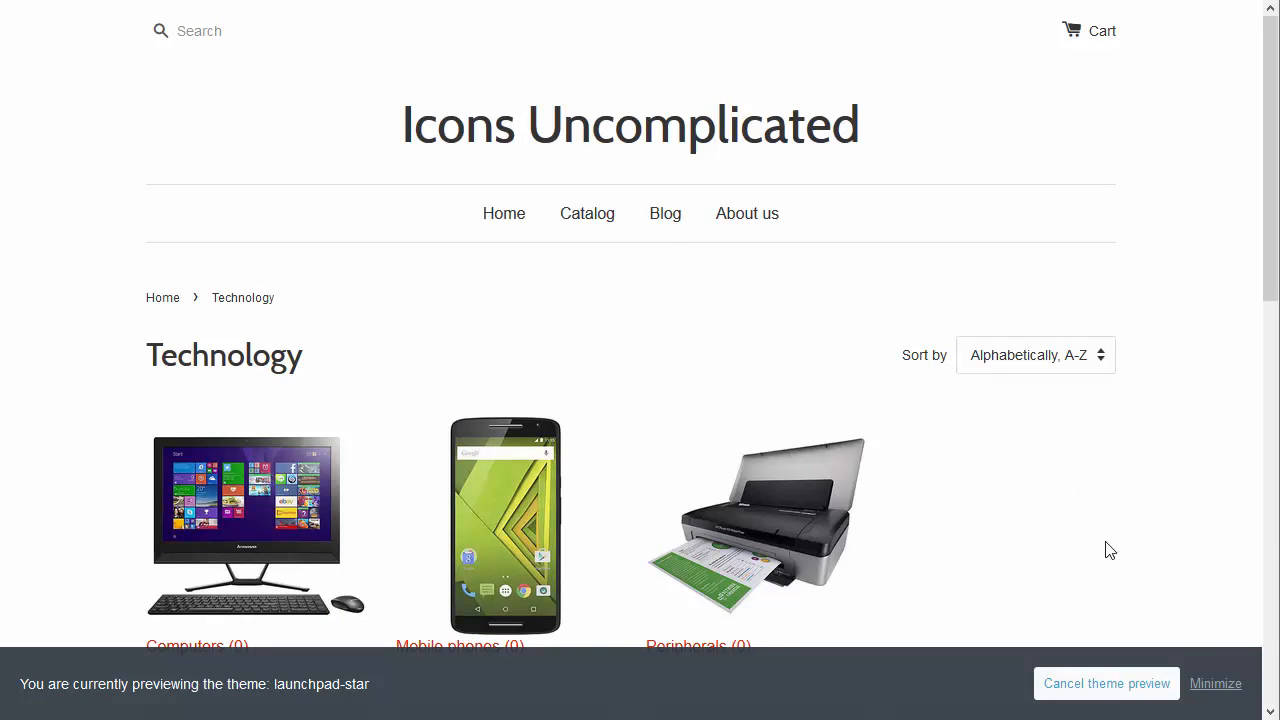
{"action": "left_click", "coordinate": [1216, 684]}
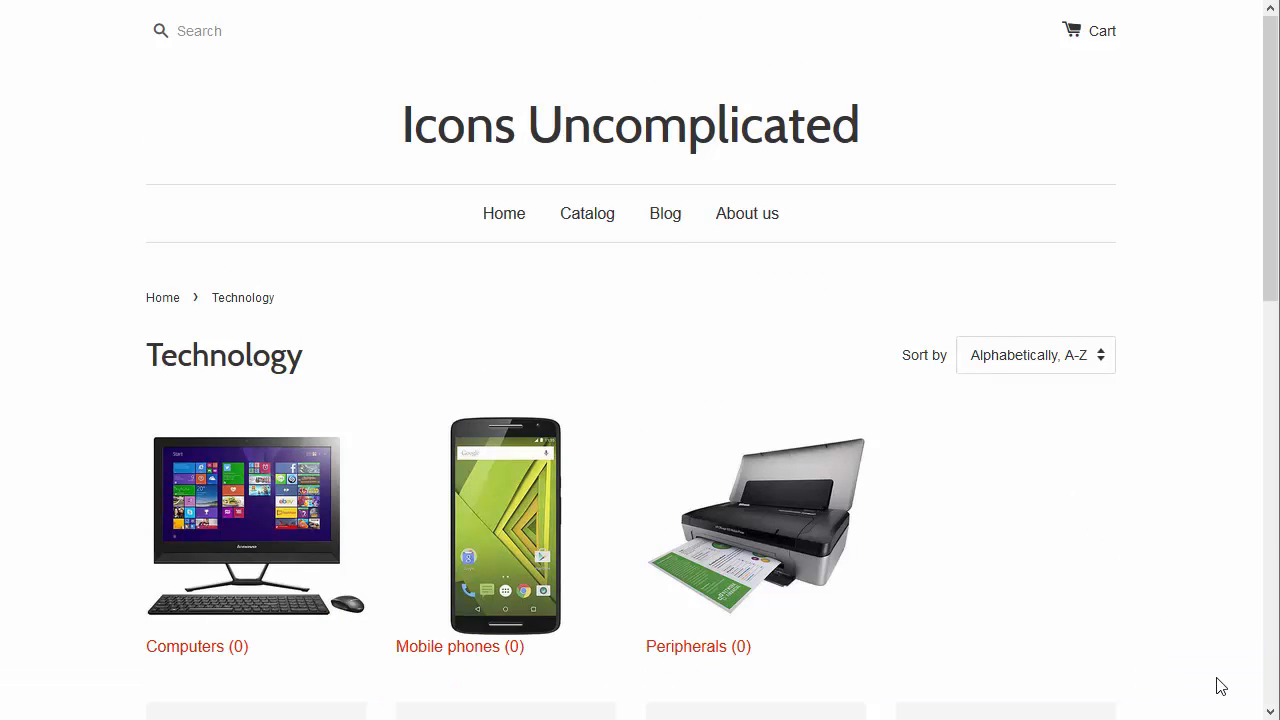